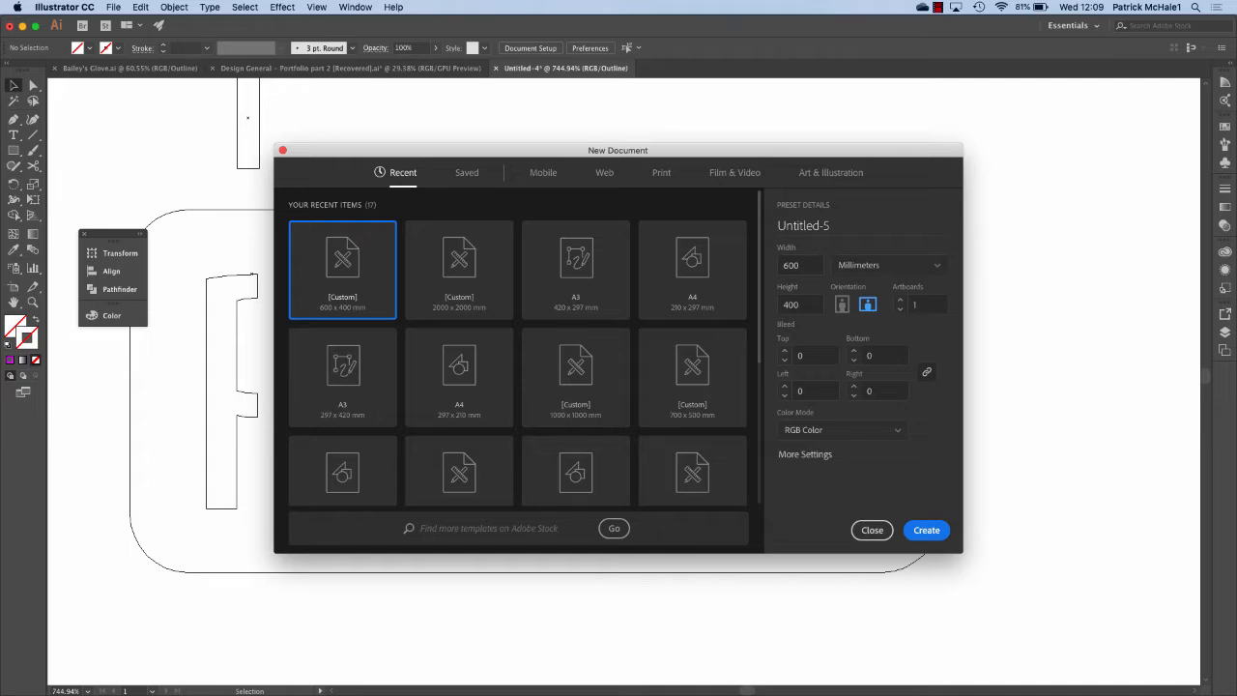
# Create the new 600 × 400 mm document with Millimeters kept as the units.
pyautogui.click(889, 265)
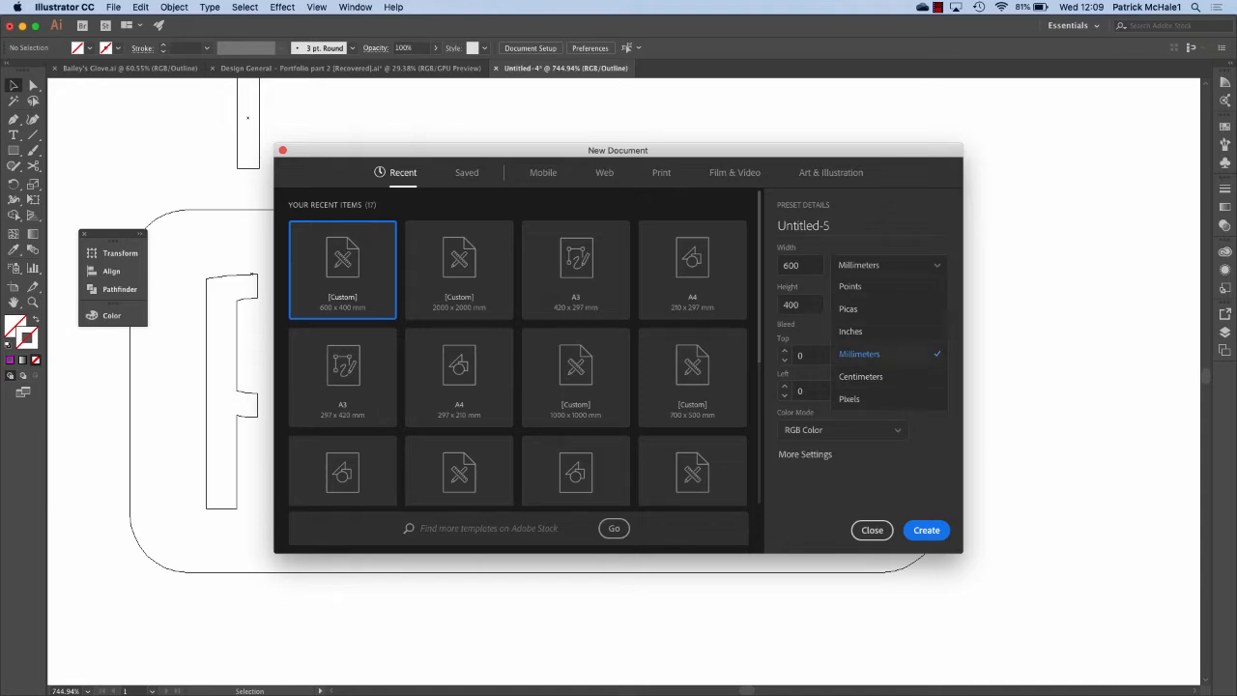
pyautogui.click(860, 353)
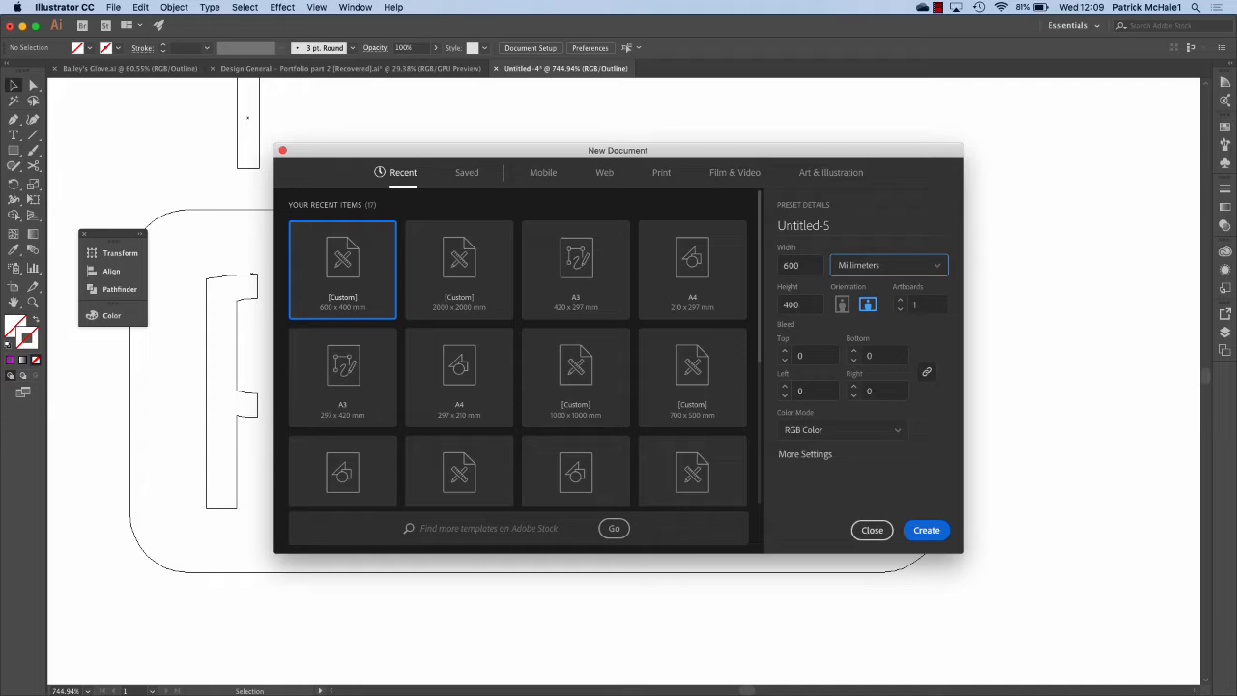
pyautogui.click(926, 532)
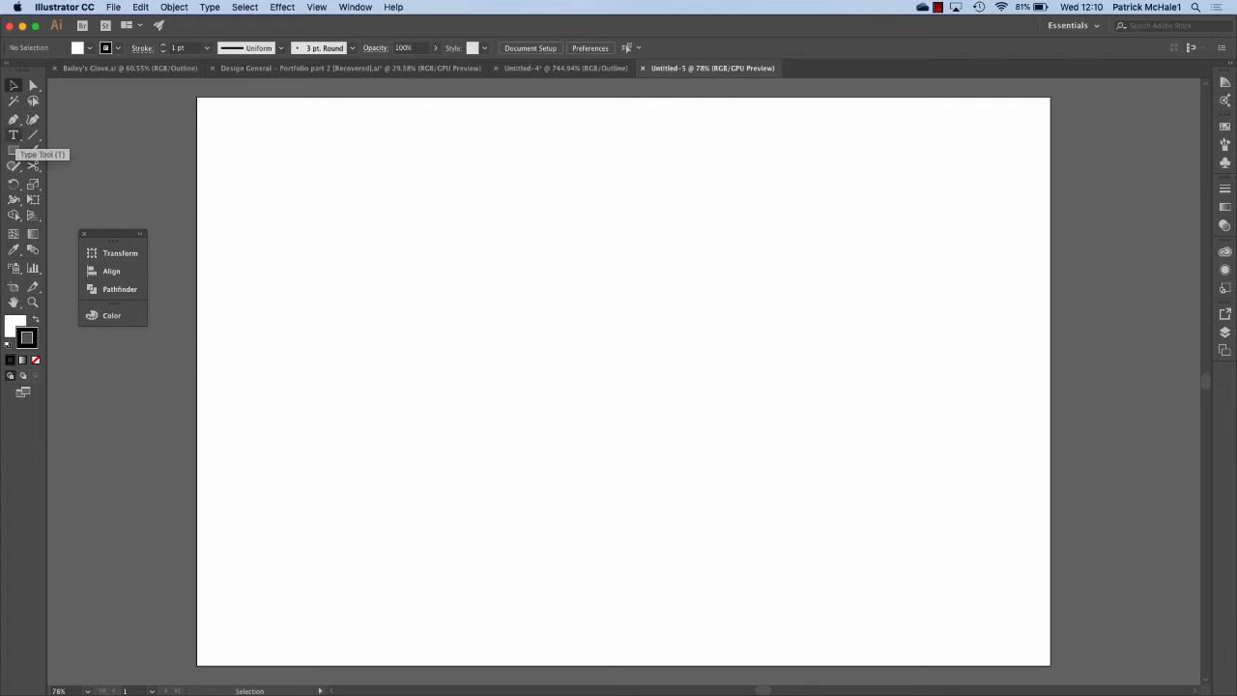
# Draw a rounded rectangle about 104.5 × 40.3 mm near the artboard's upper left.
pyautogui.click(13, 137)
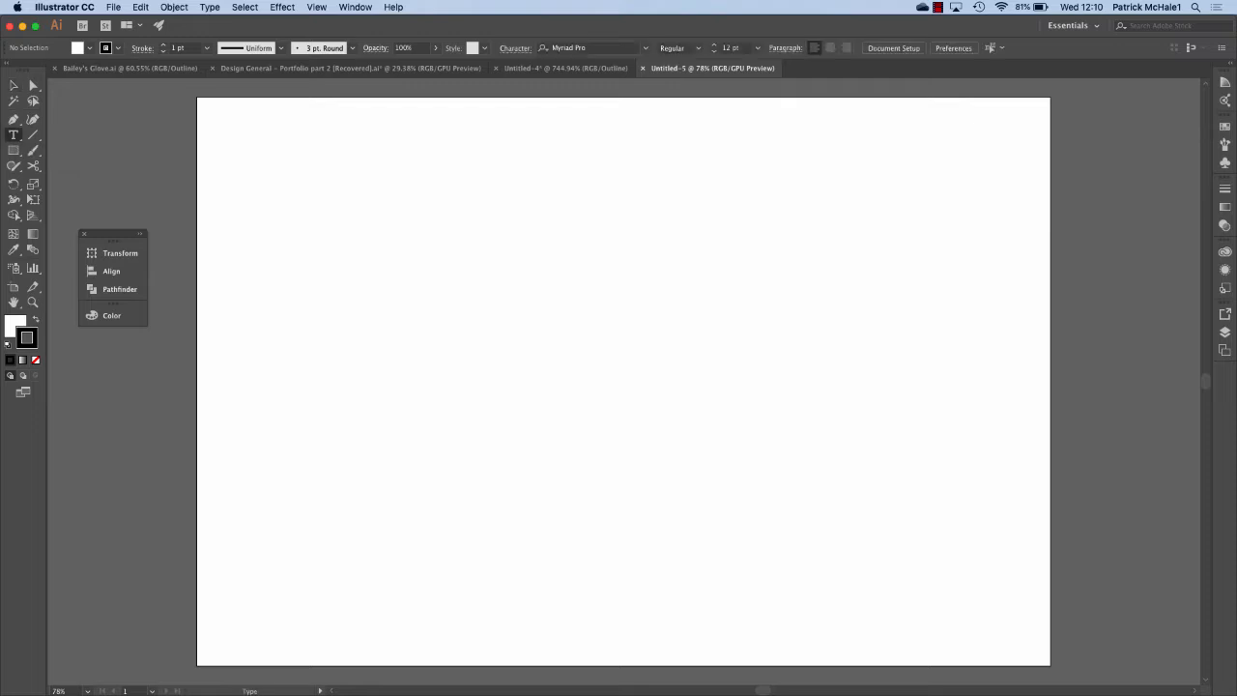
pyautogui.click(14, 151)
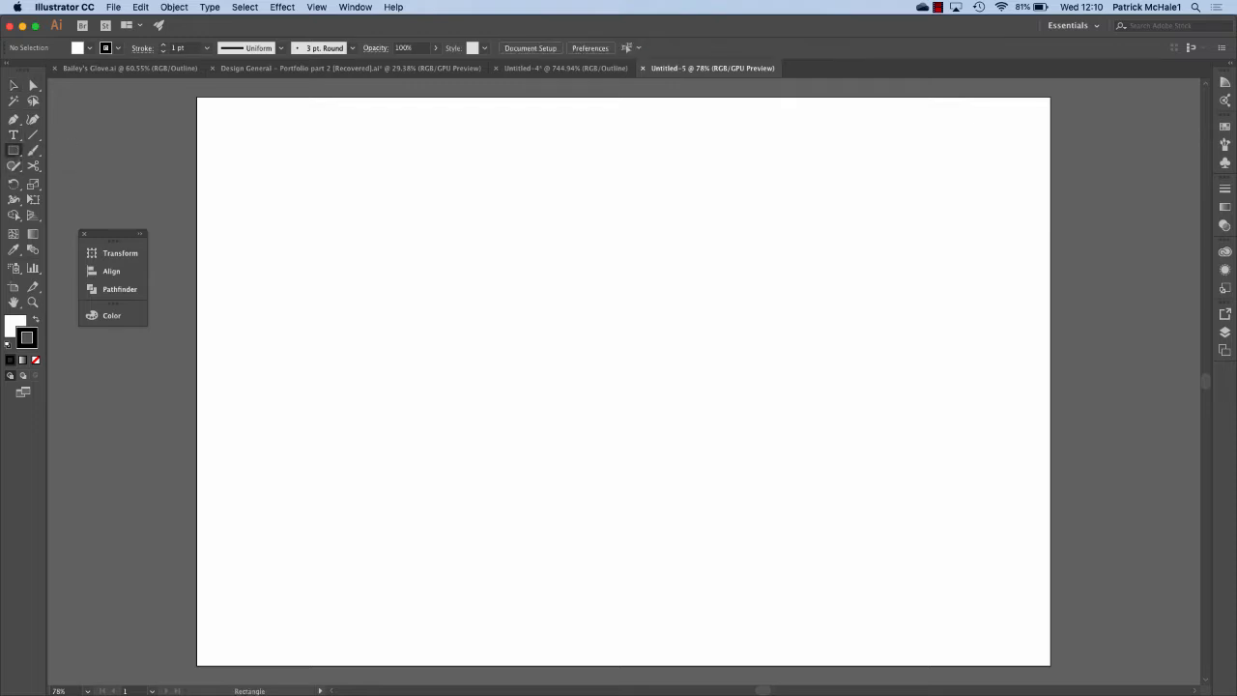
pyautogui.click(13, 151)
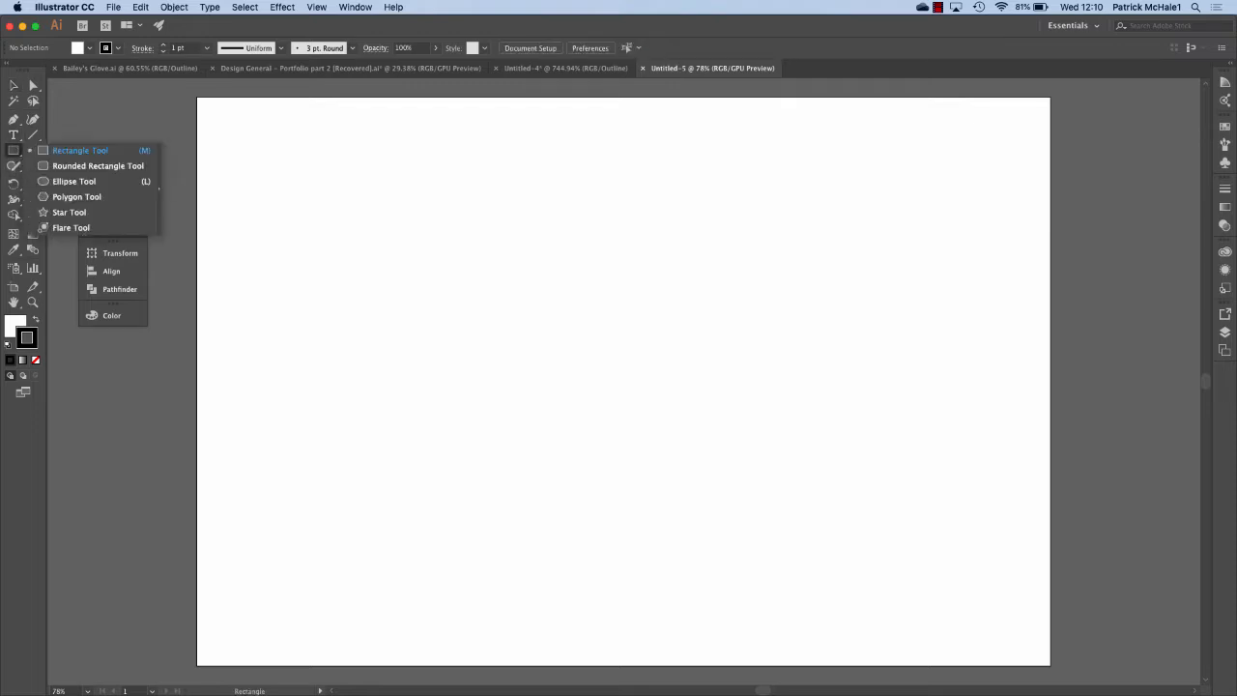
pyautogui.click(58, 166)
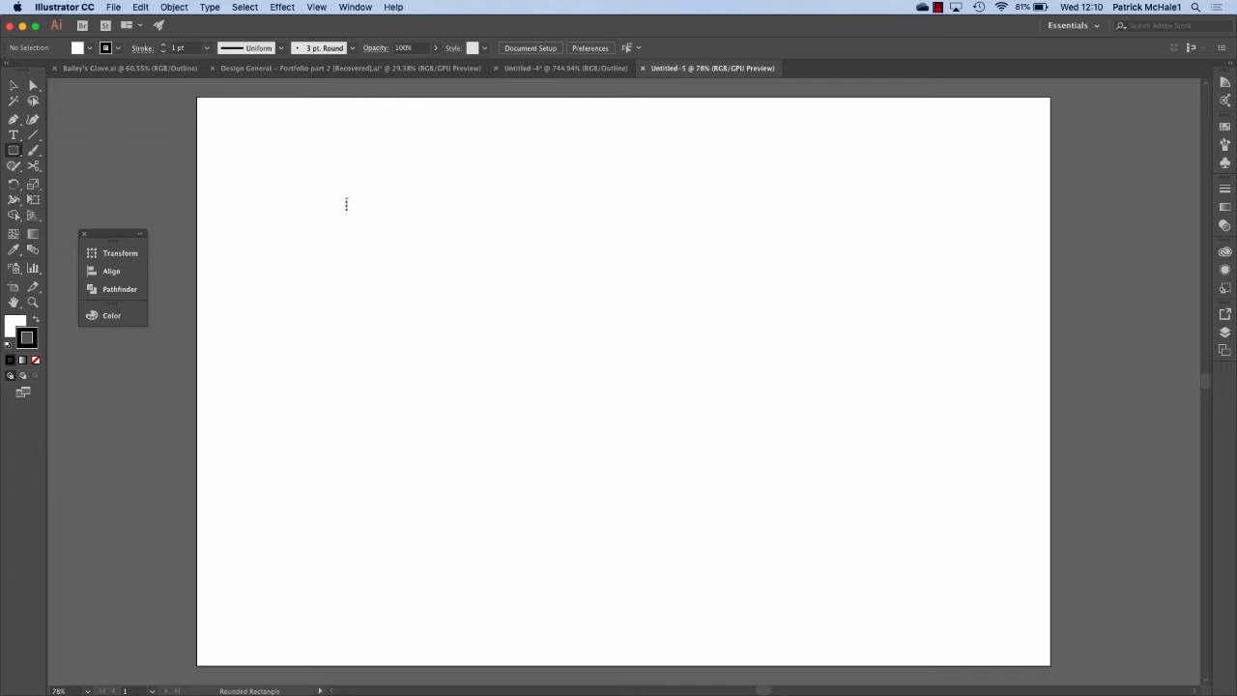
pyautogui.moveTo(346, 204); pyautogui.dragTo(494, 259)
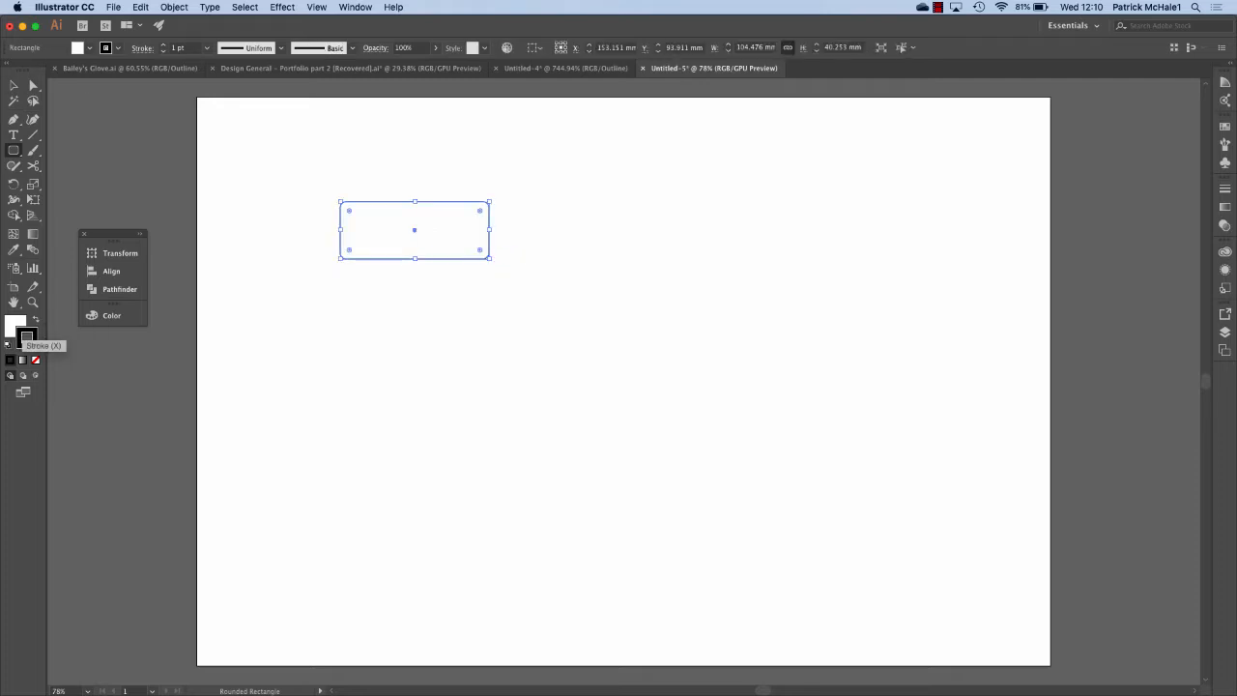
# Bring up the rectangle's fill and stroke colour options, keeping it selected.
pyautogui.click(26, 337)
pyautogui.click(12, 329)
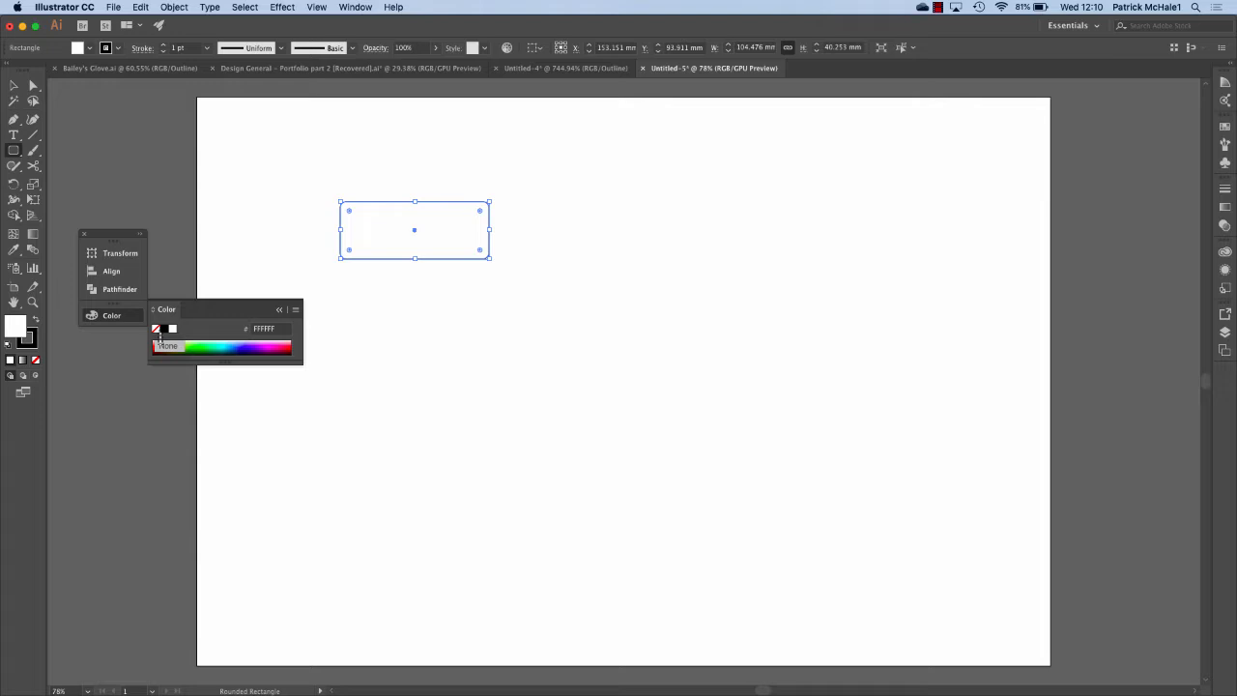
pyautogui.press('super')
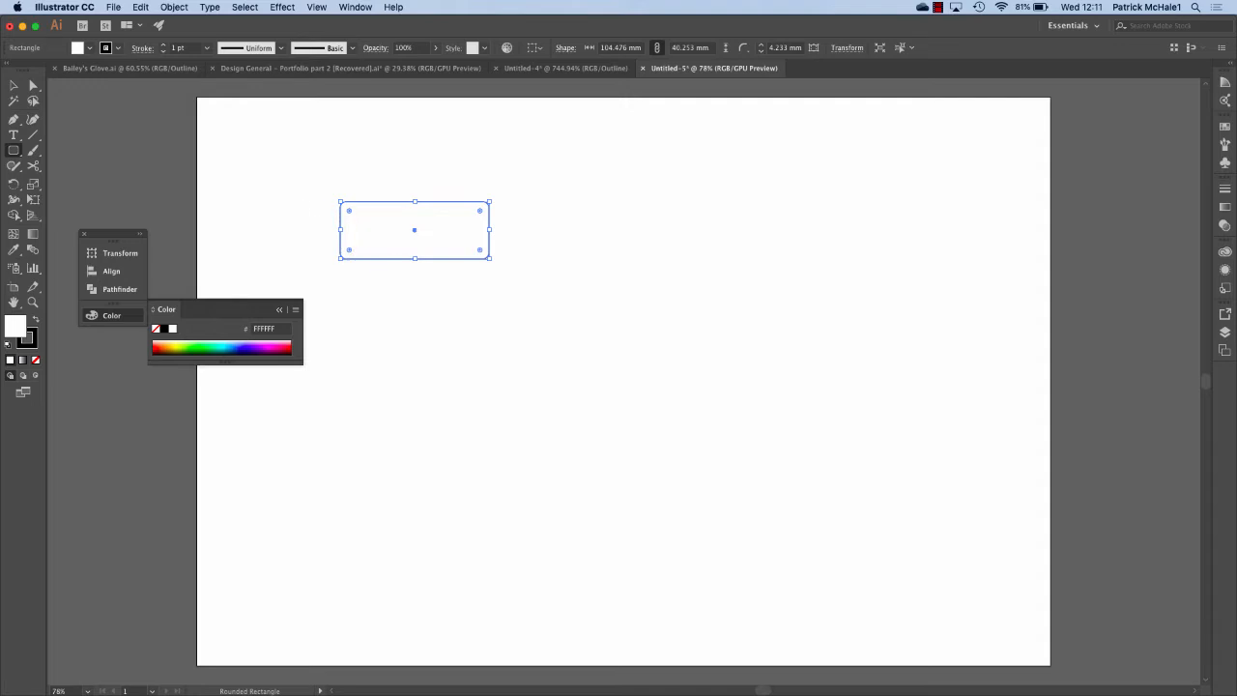
# Set the rectangle's fill to None and round its corners to a 15.02 mm radius.
pyautogui.click(159, 345)
pyautogui.moveTo(349, 210); pyautogui.dragTo(365, 232)
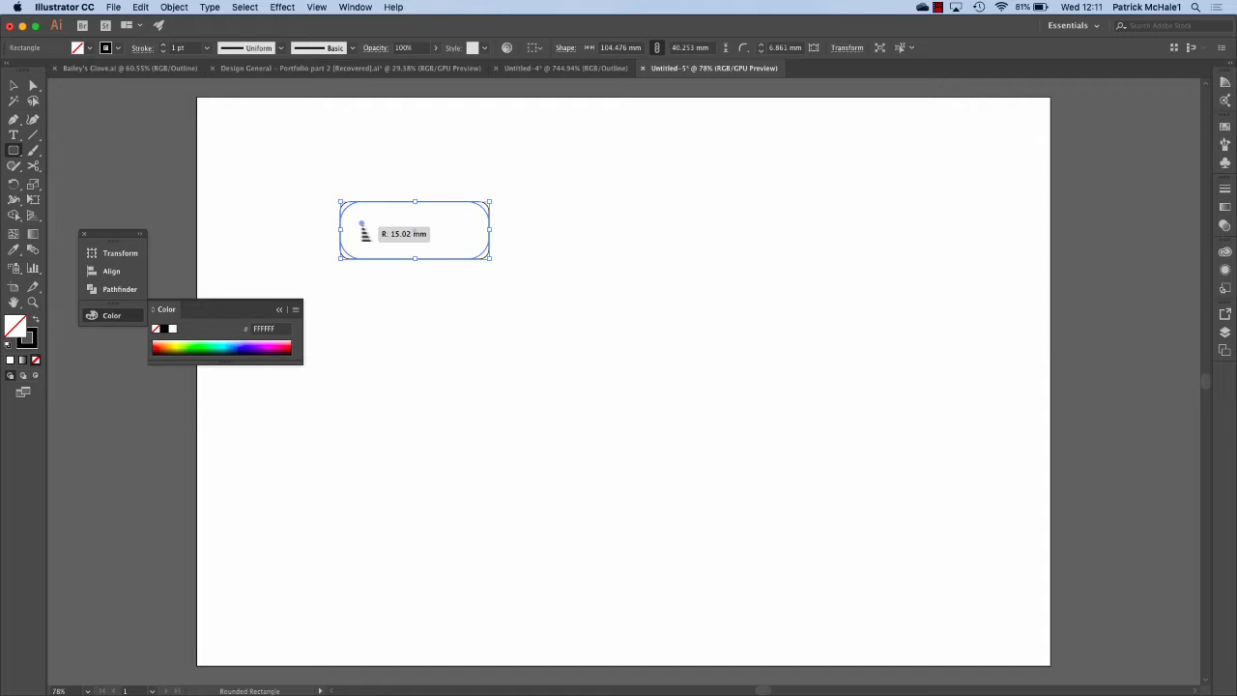
pyautogui.moveTo(366, 233); pyautogui.dragTo(365, 233)
pyautogui.click(381, 202)
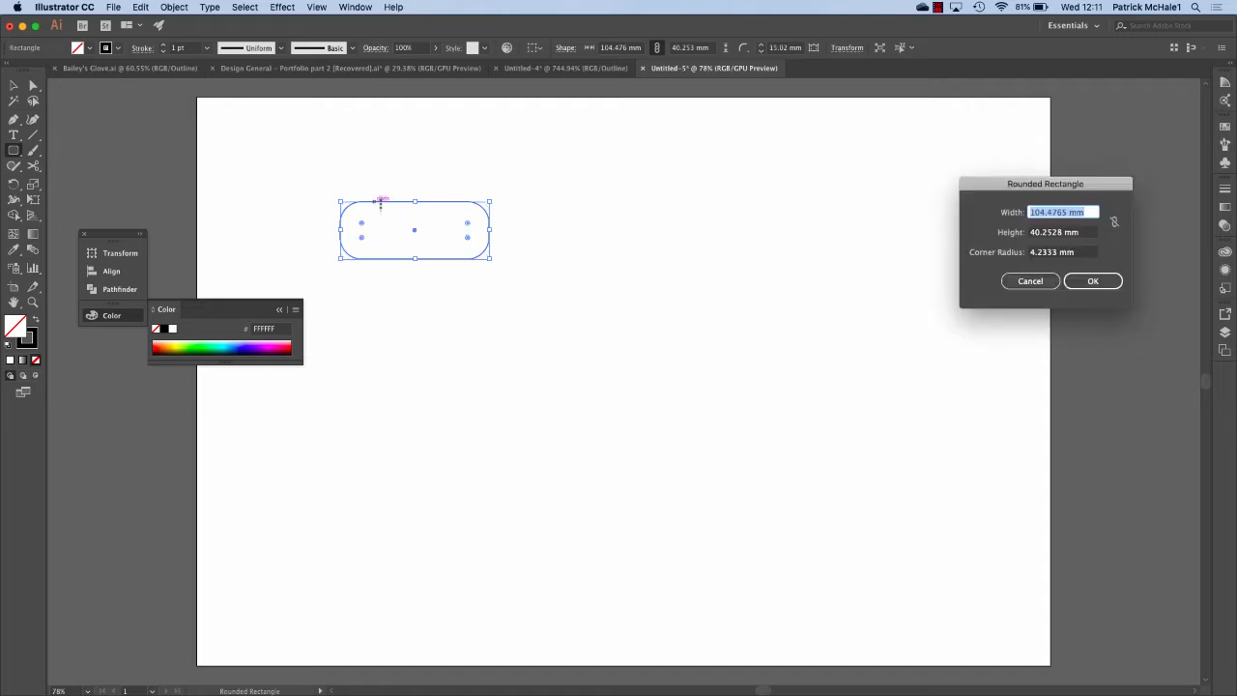
pyautogui.click(1032, 281)
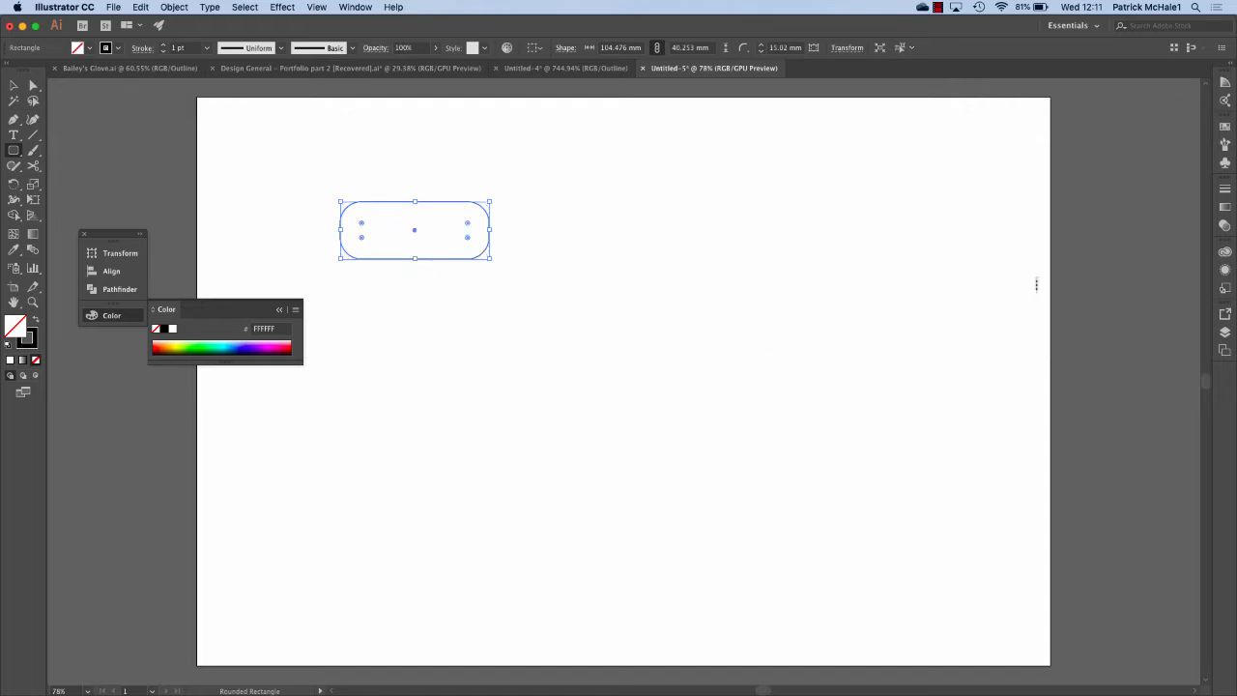
pyautogui.click(14, 85)
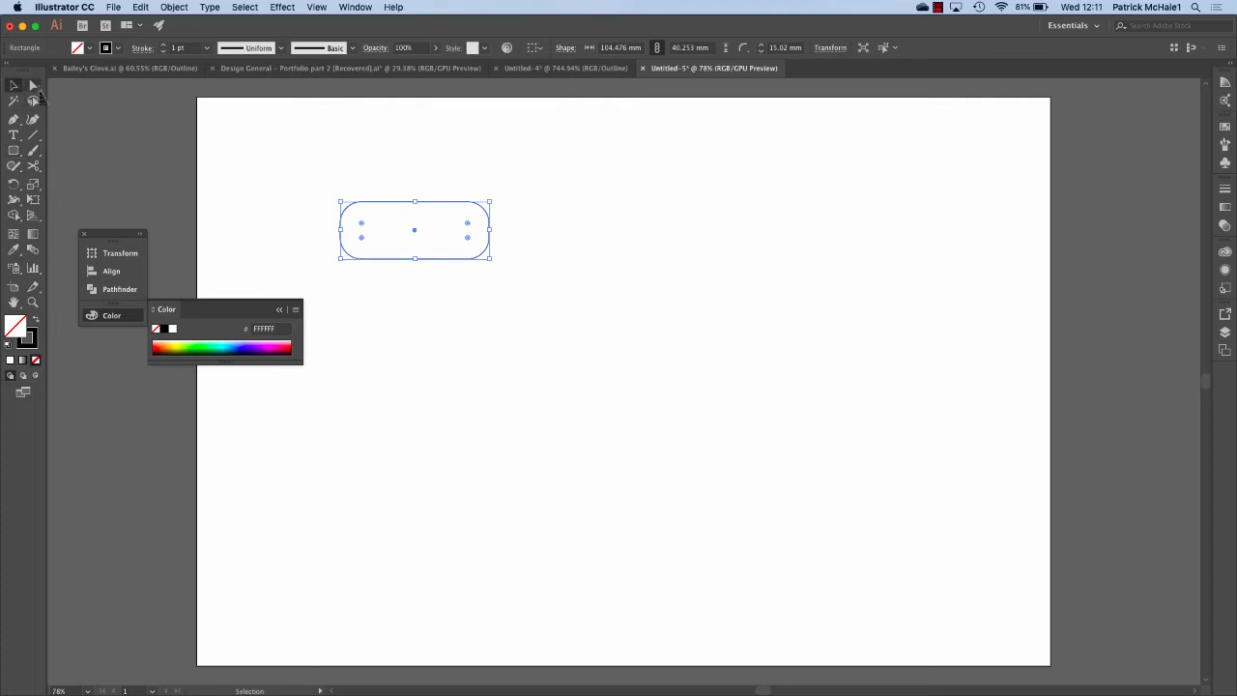
pyautogui.click(301, 167)
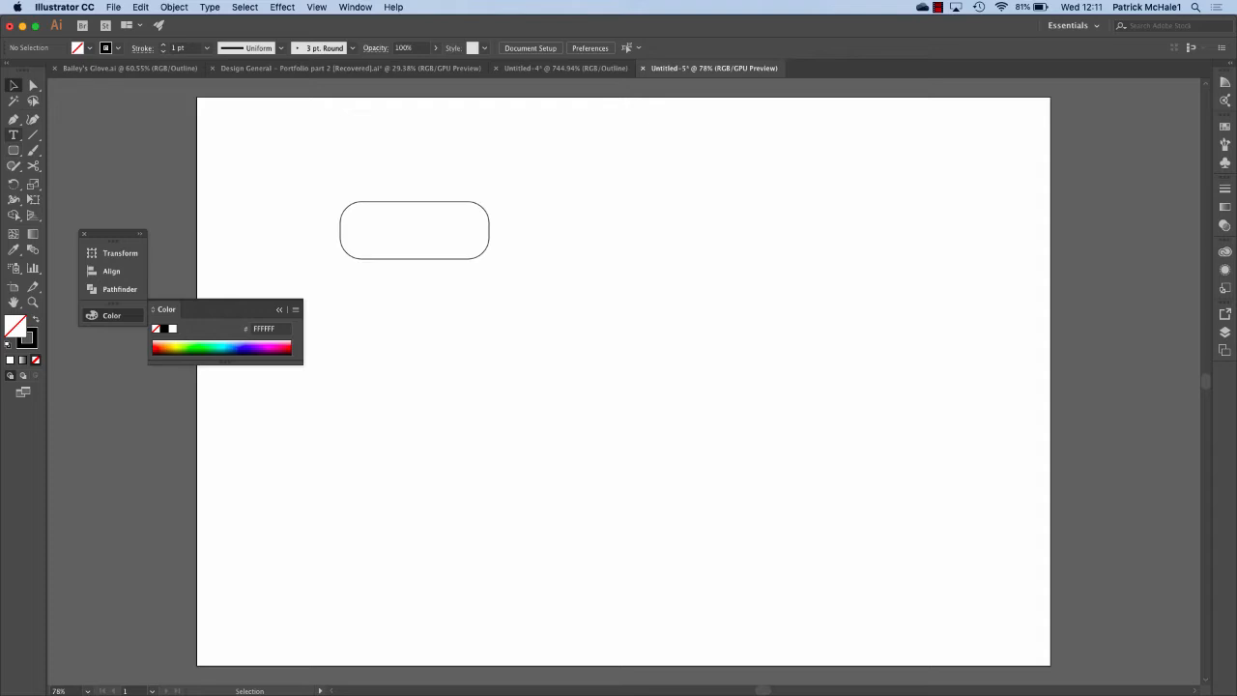
# Place a 36 pt Myriad Pro placeholder text line inside the rounded rectangle.
pyautogui.click(13, 135)
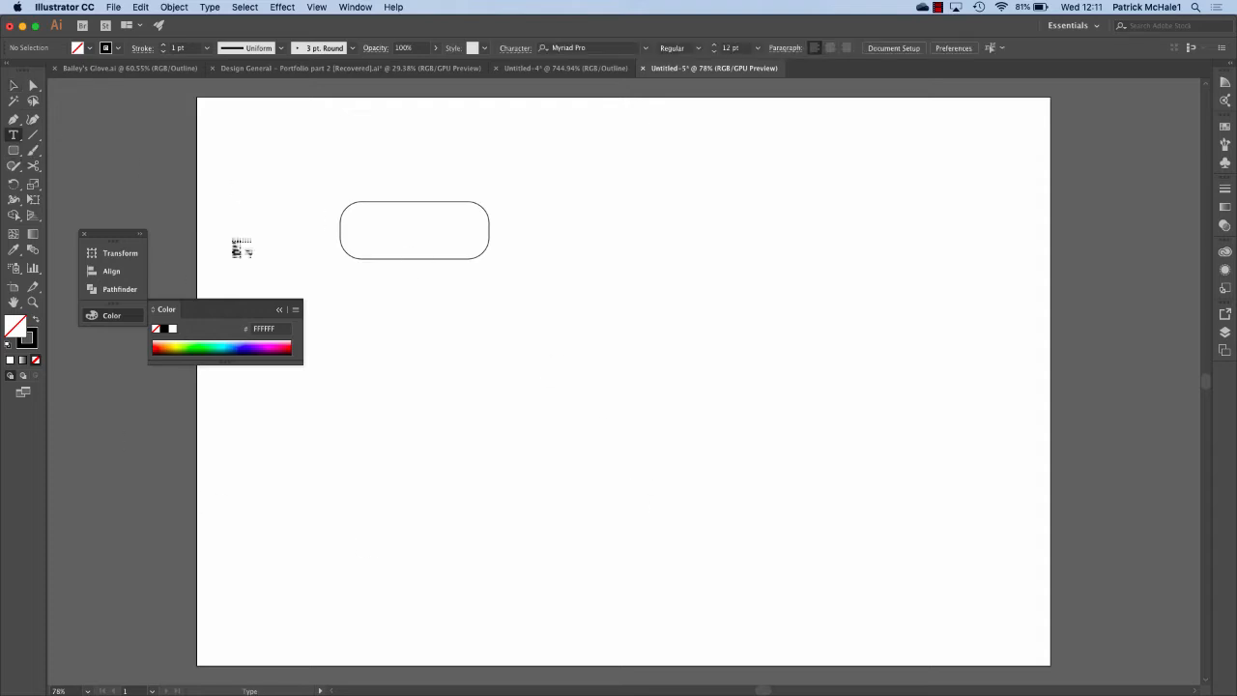
pyautogui.click(357, 232)
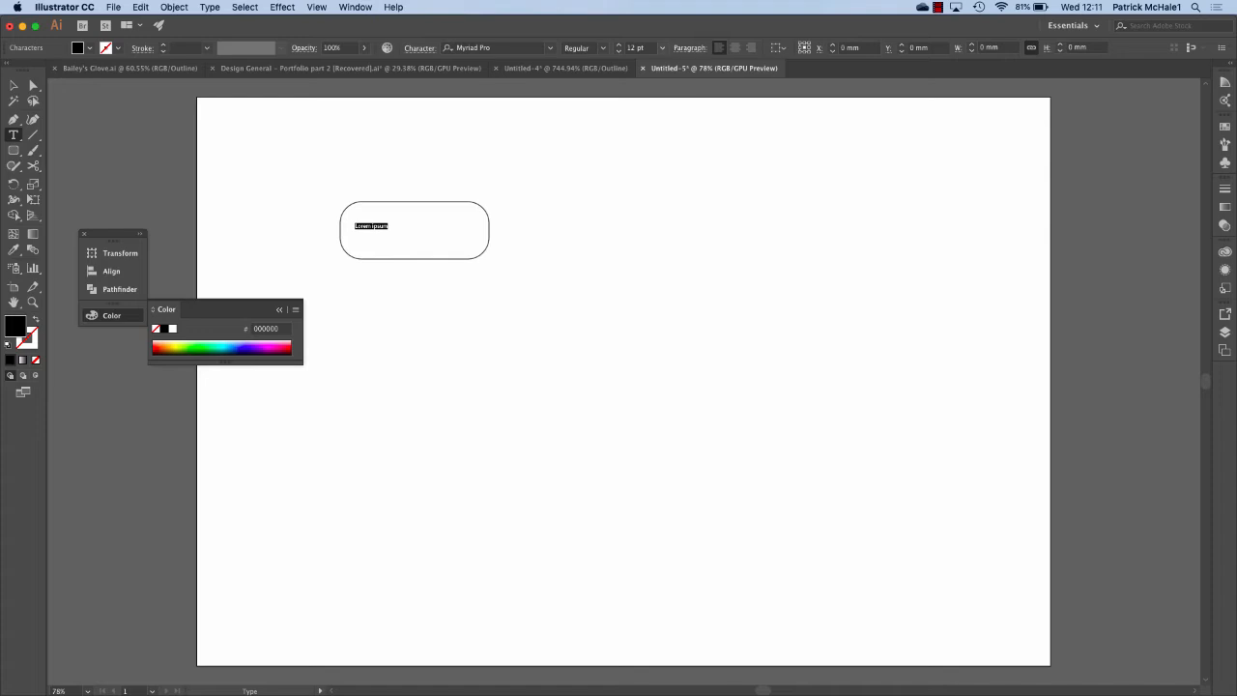
pyautogui.click(662, 47)
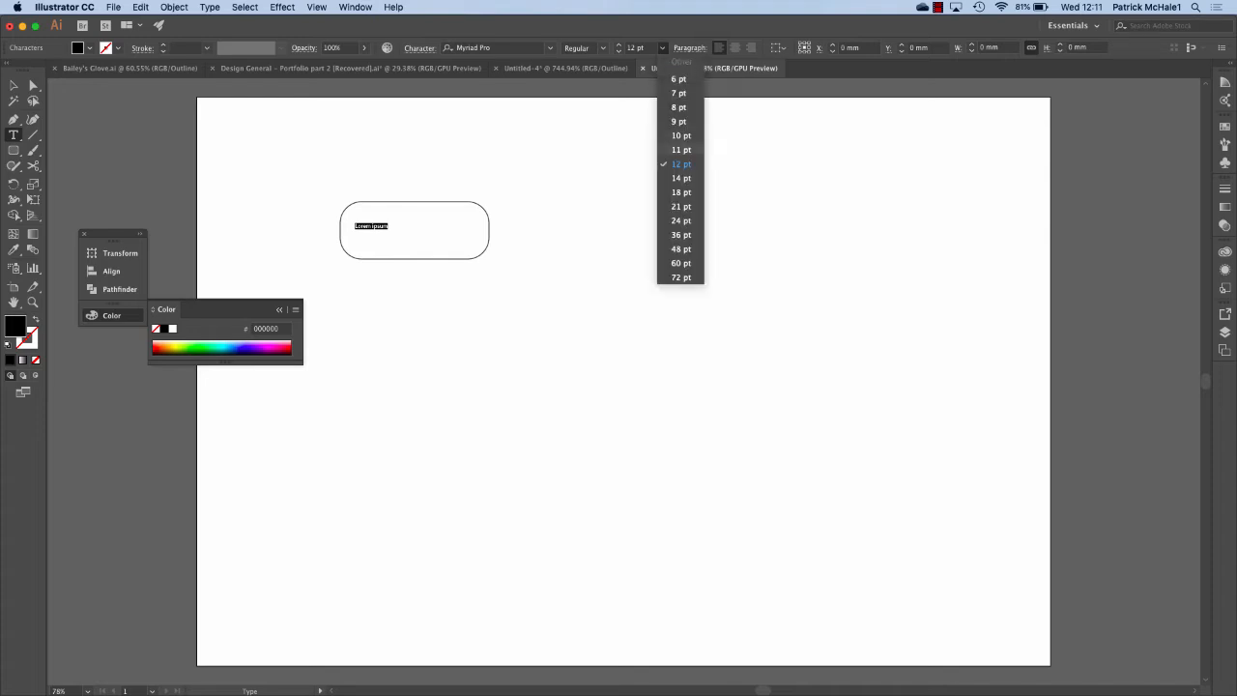
pyautogui.click(682, 206)
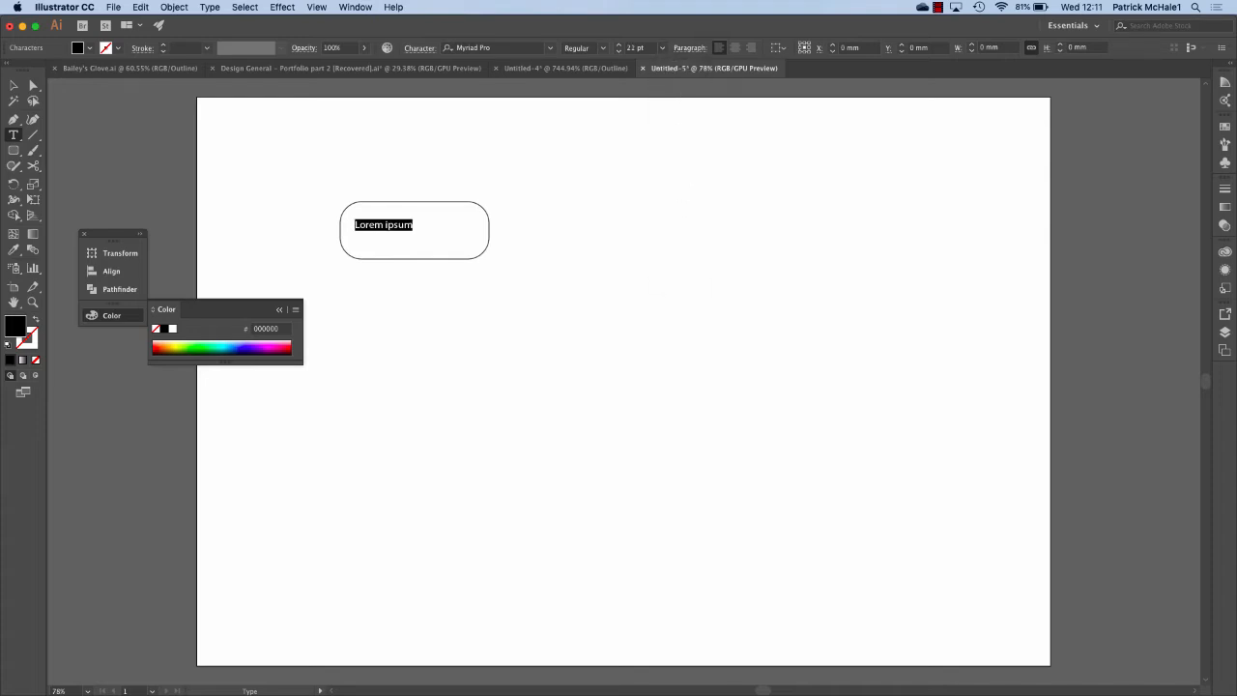
pyautogui.click(662, 48)
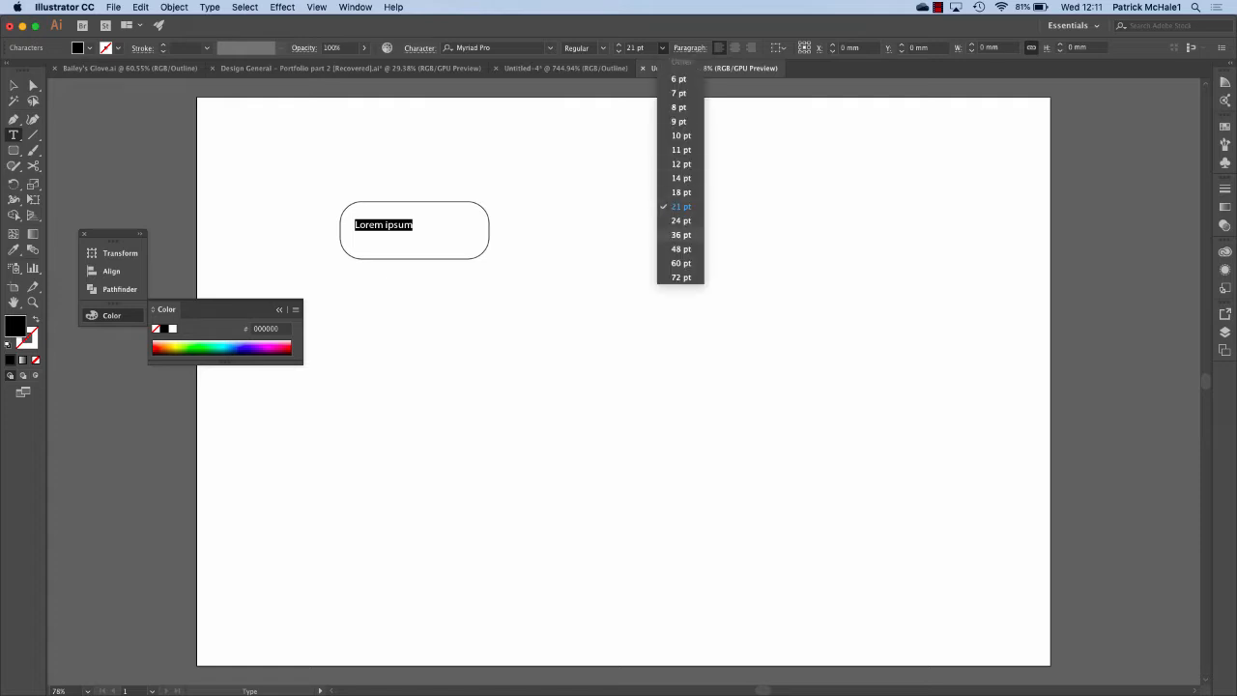
pyautogui.click(687, 235)
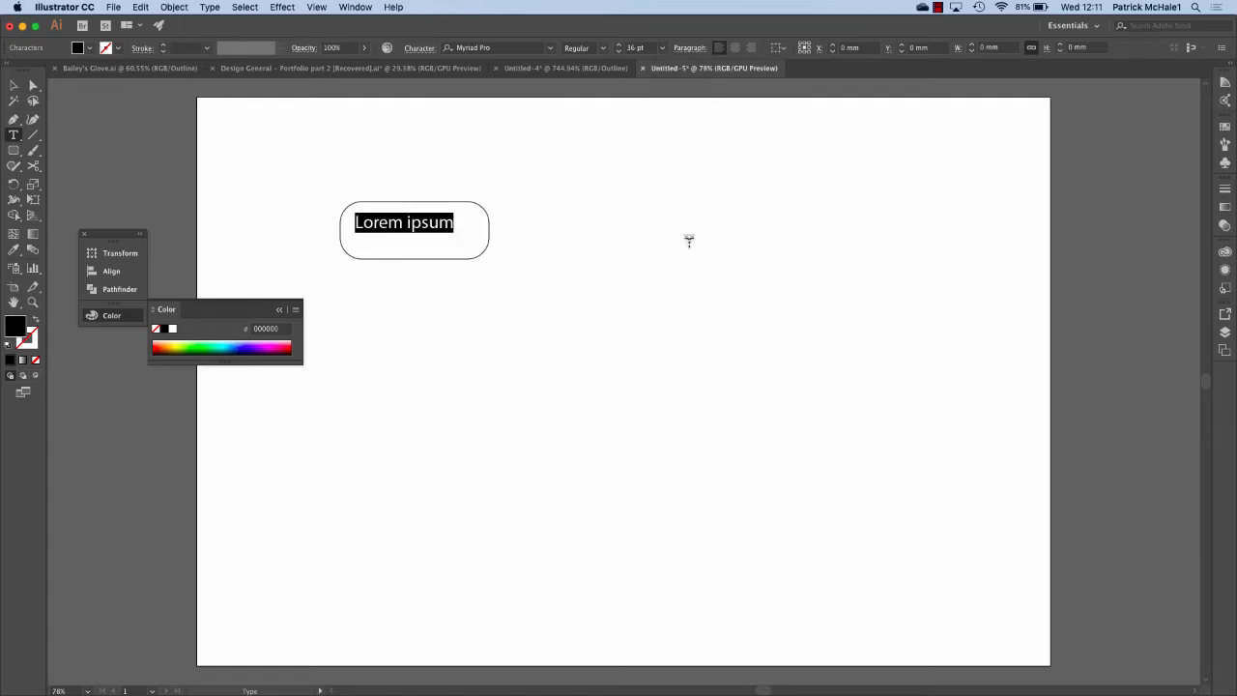
# Replace the placeholder text with the first name for the tag.
pyautogui.press('super+equal')
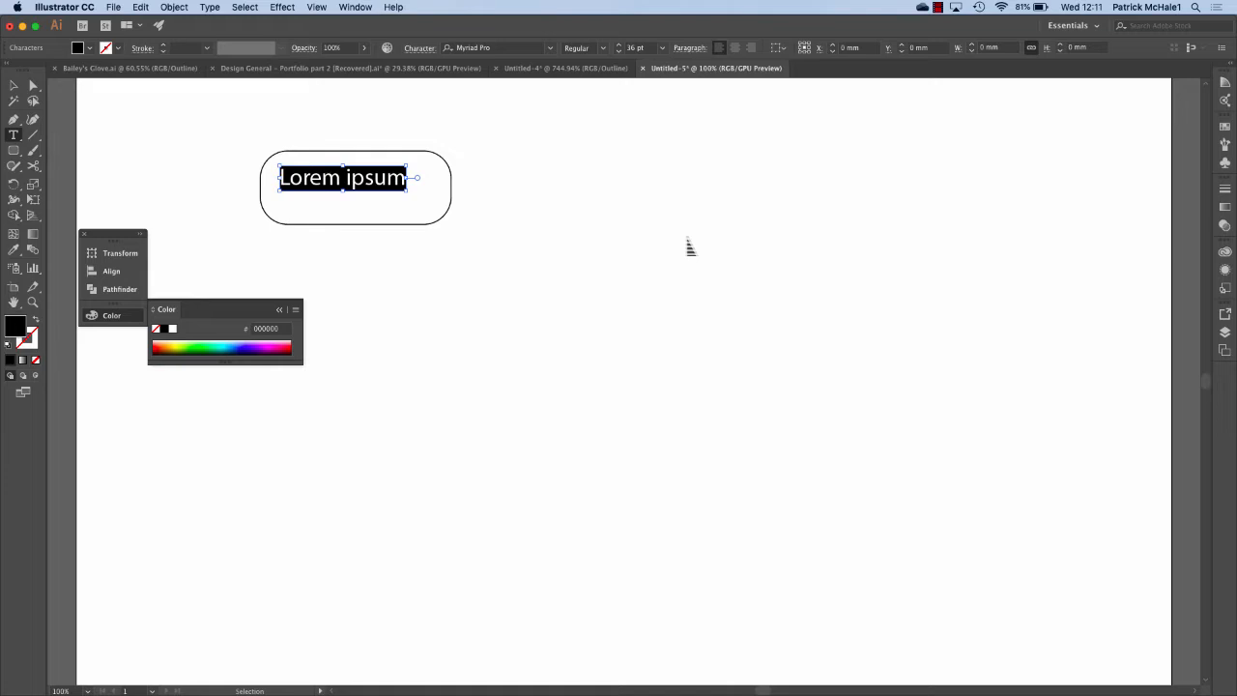
pyautogui.press('Escape')
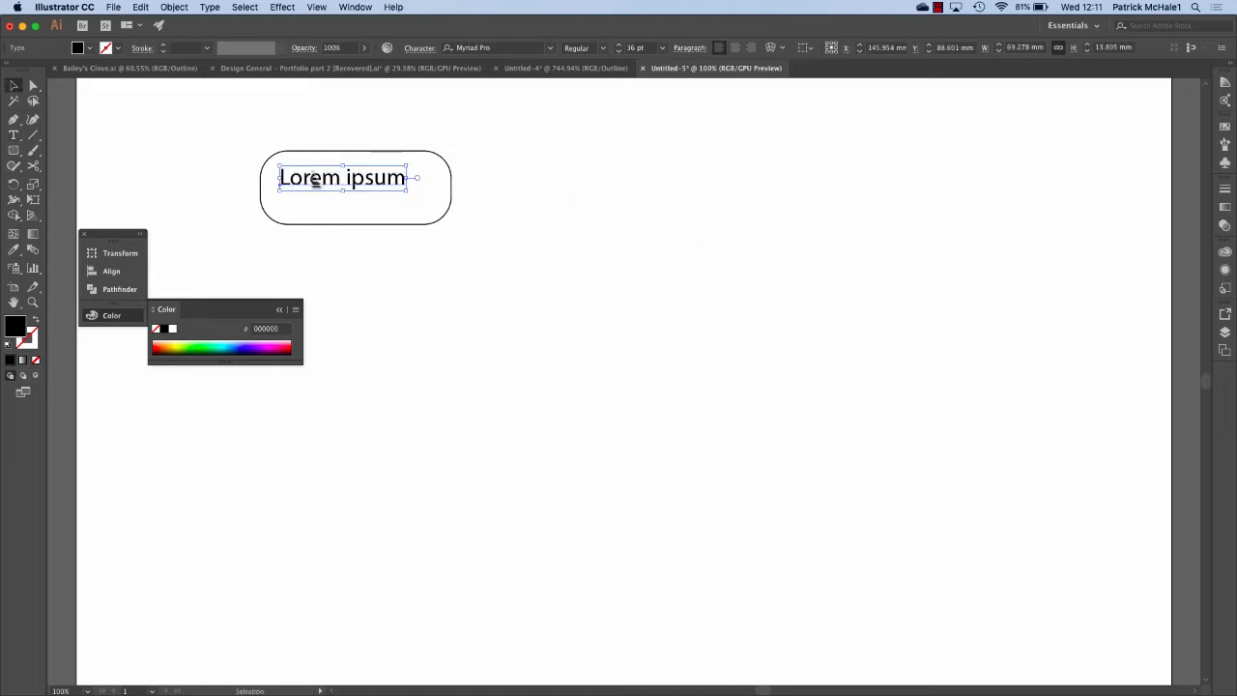
pyautogui.press('super+equal')
pyautogui.press('super+equal')
pyautogui.press('super+equal')
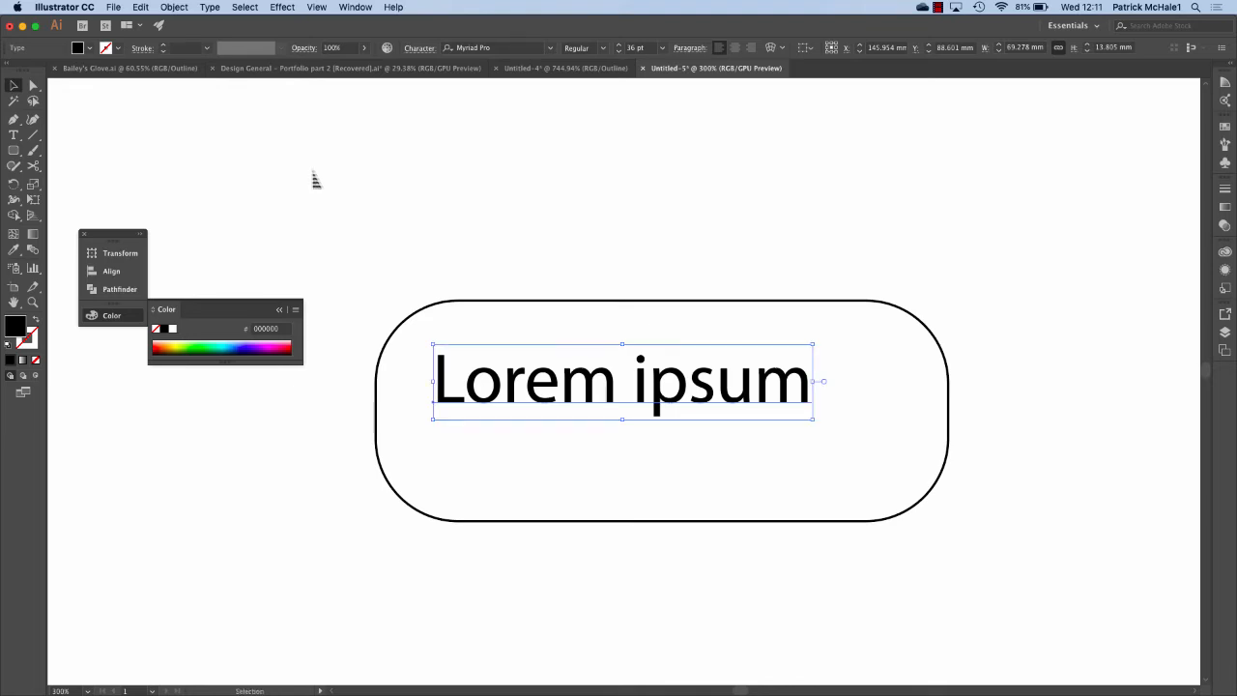
pyautogui.tripleClick(748, 380)
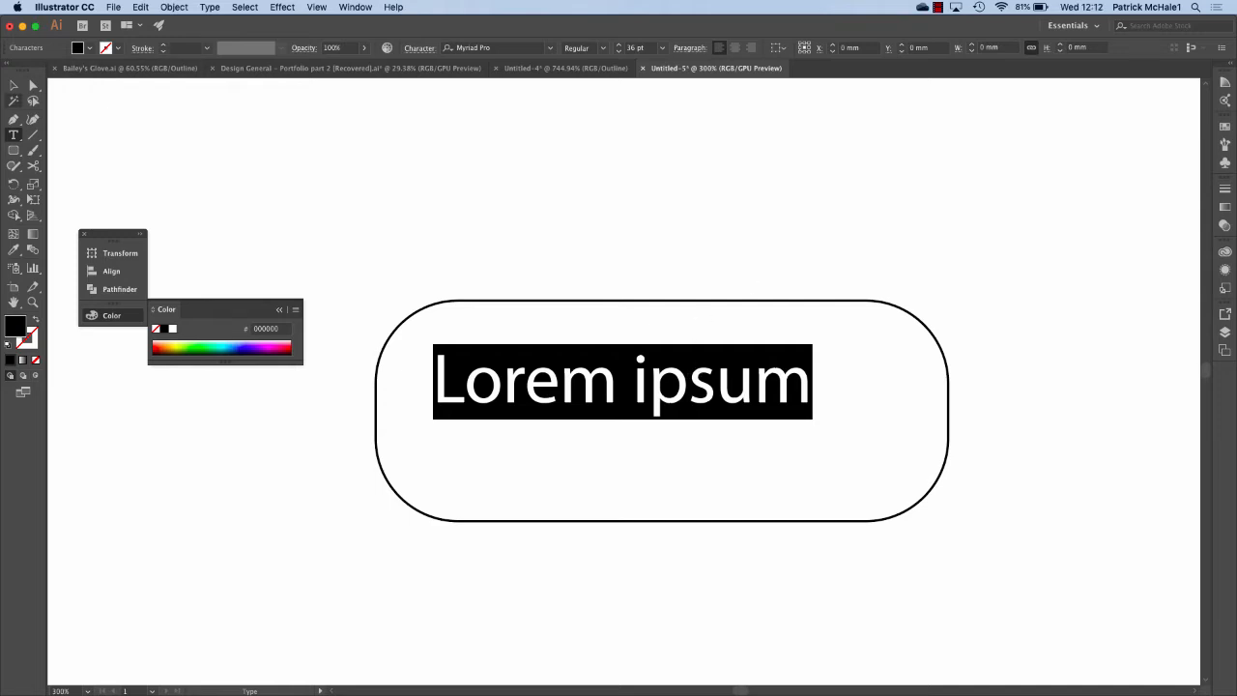
pyautogui.click(14, 85)
pyautogui.click(553, 294)
pyautogui.click(562, 360)
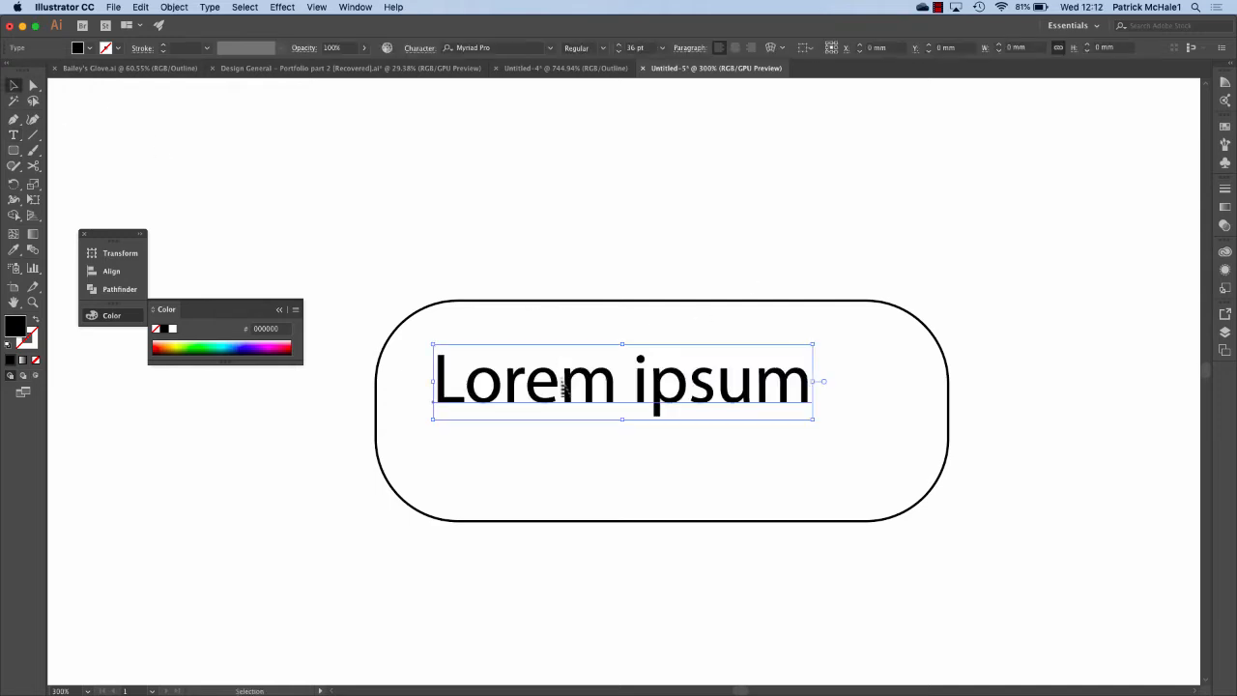
pyautogui.tripleClick(563, 377)
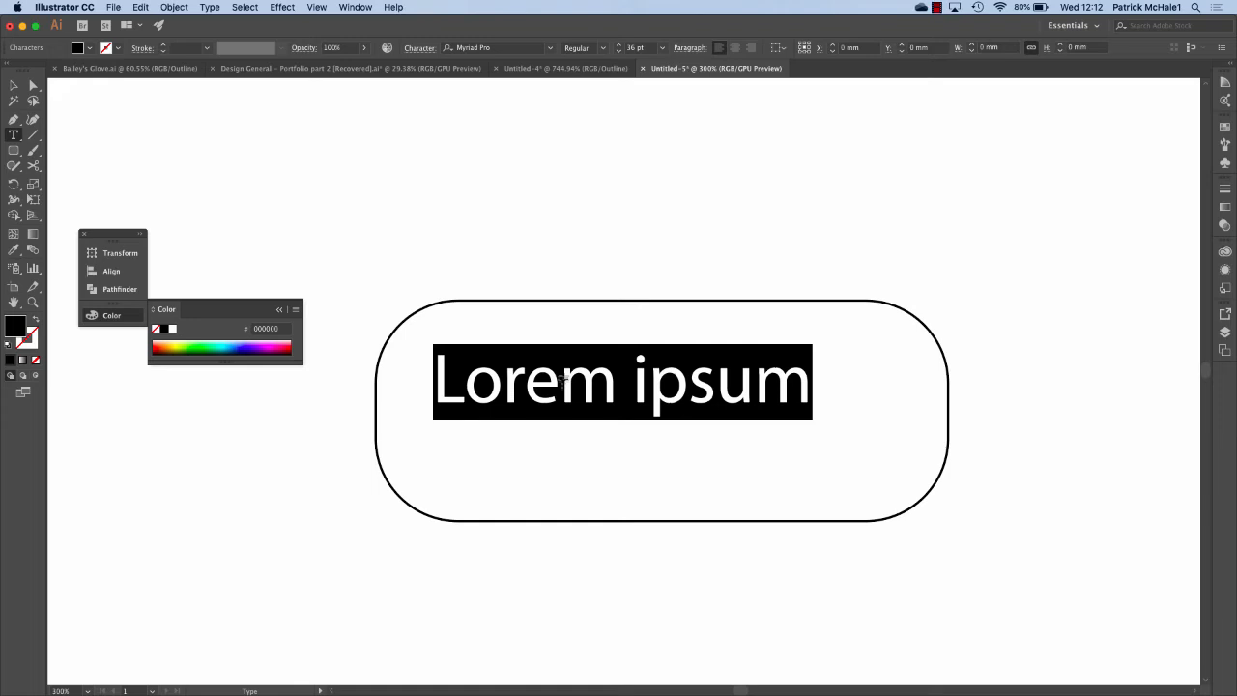
pyautogui.write('Patrick')
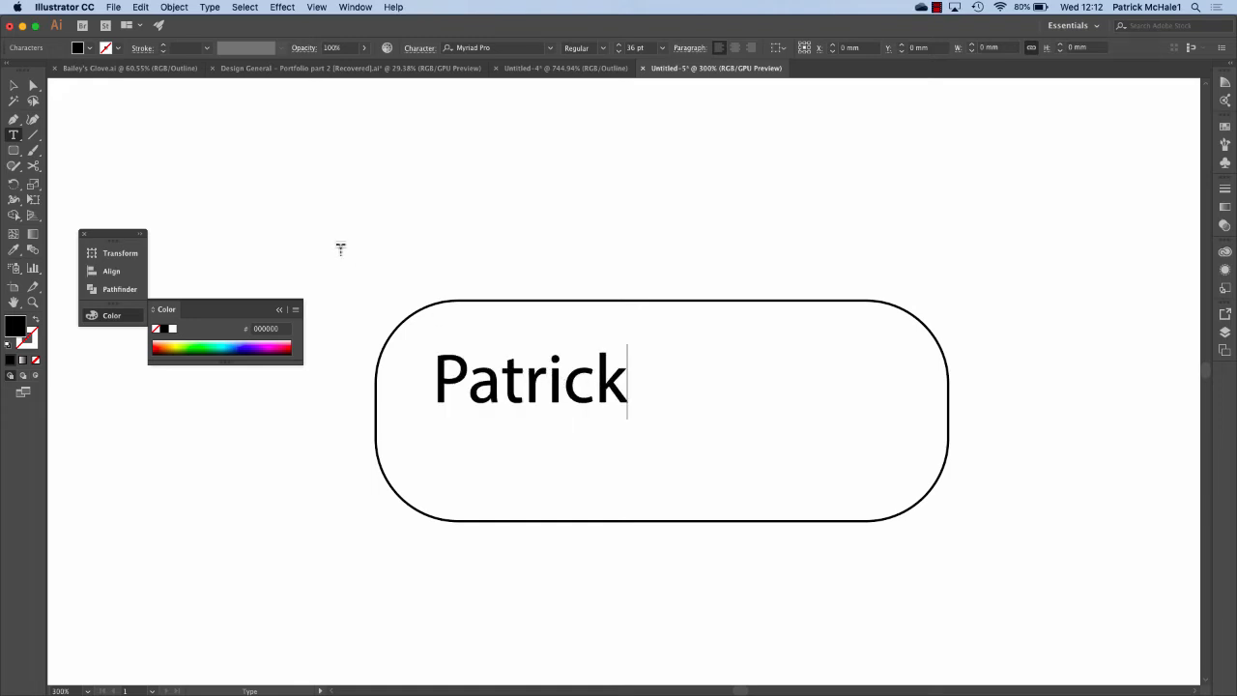
# Scale the name text up to about 85.9 pt and position it inside the pill outline.
pyautogui.click(13, 85)
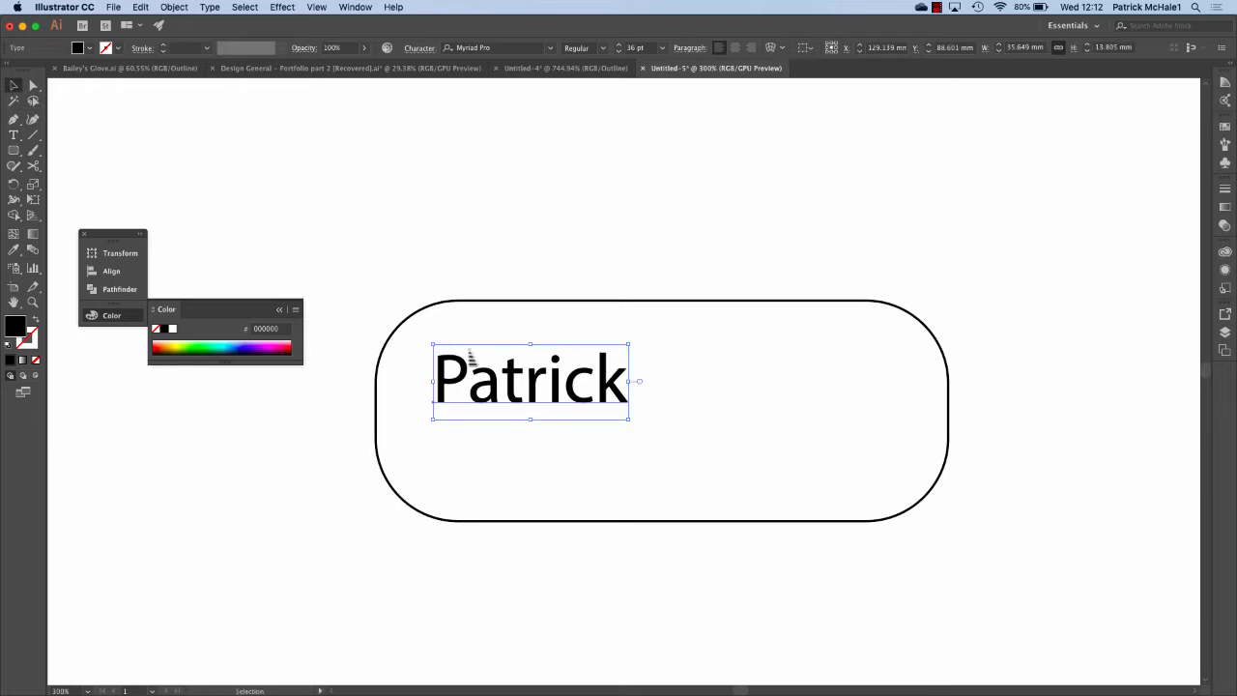
pyautogui.moveTo(522, 395); pyautogui.dragTo(501, 379)
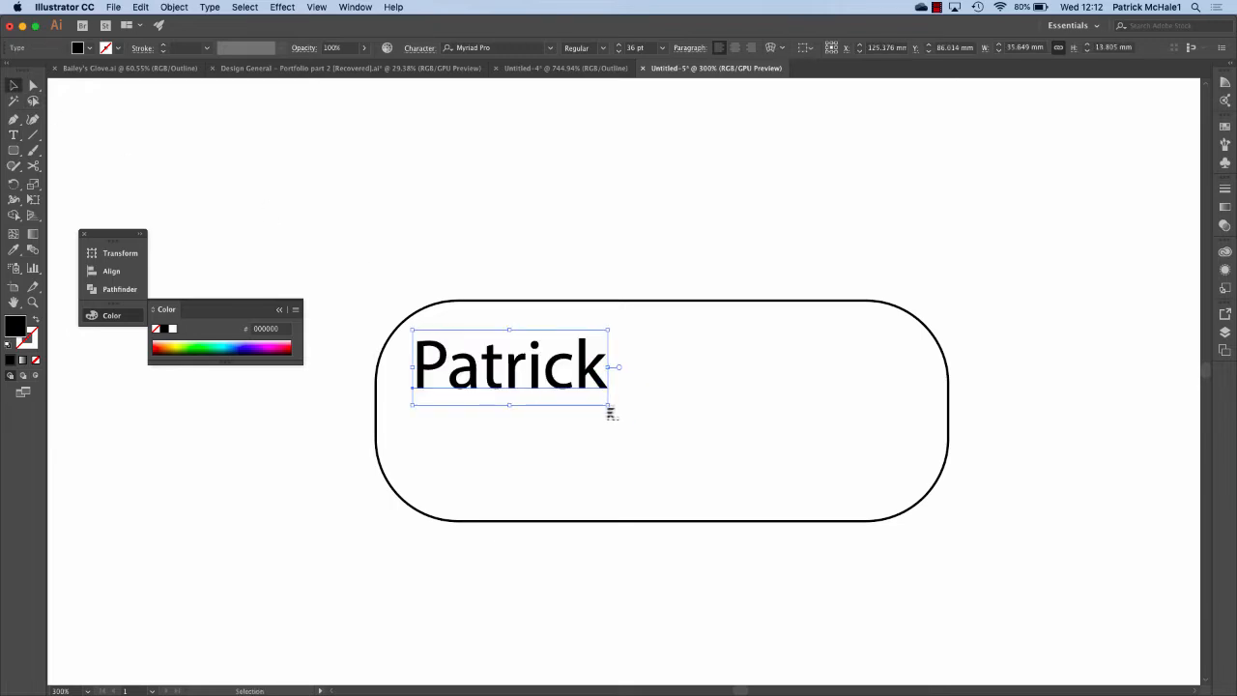
pyautogui.moveTo(610, 409); pyautogui.dragTo(881, 382)
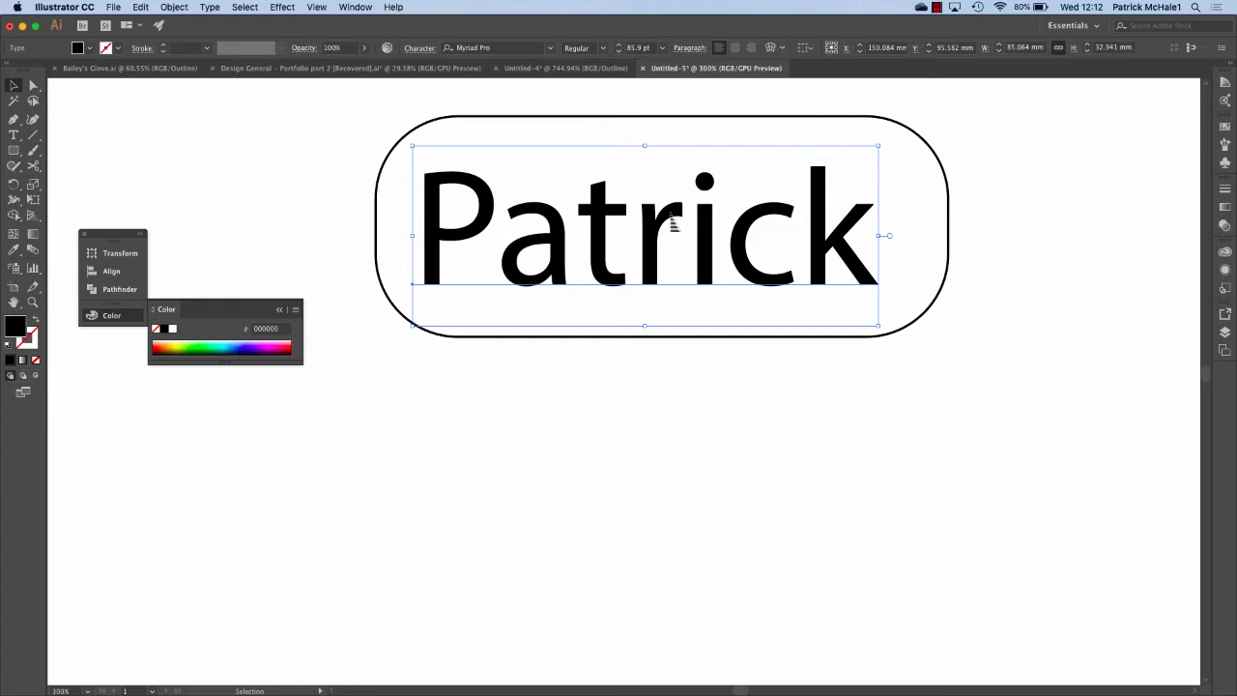
pyautogui.moveTo(660, 224); pyautogui.dragTo(676, 220)
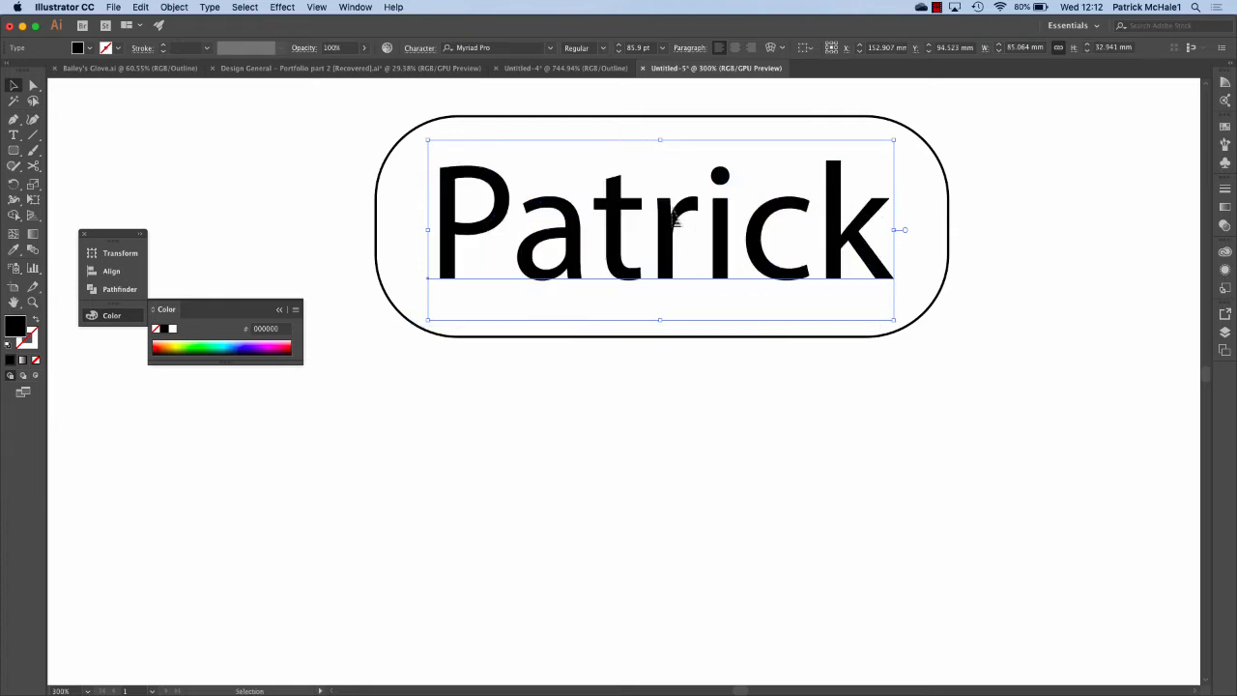
pyautogui.click(712, 110)
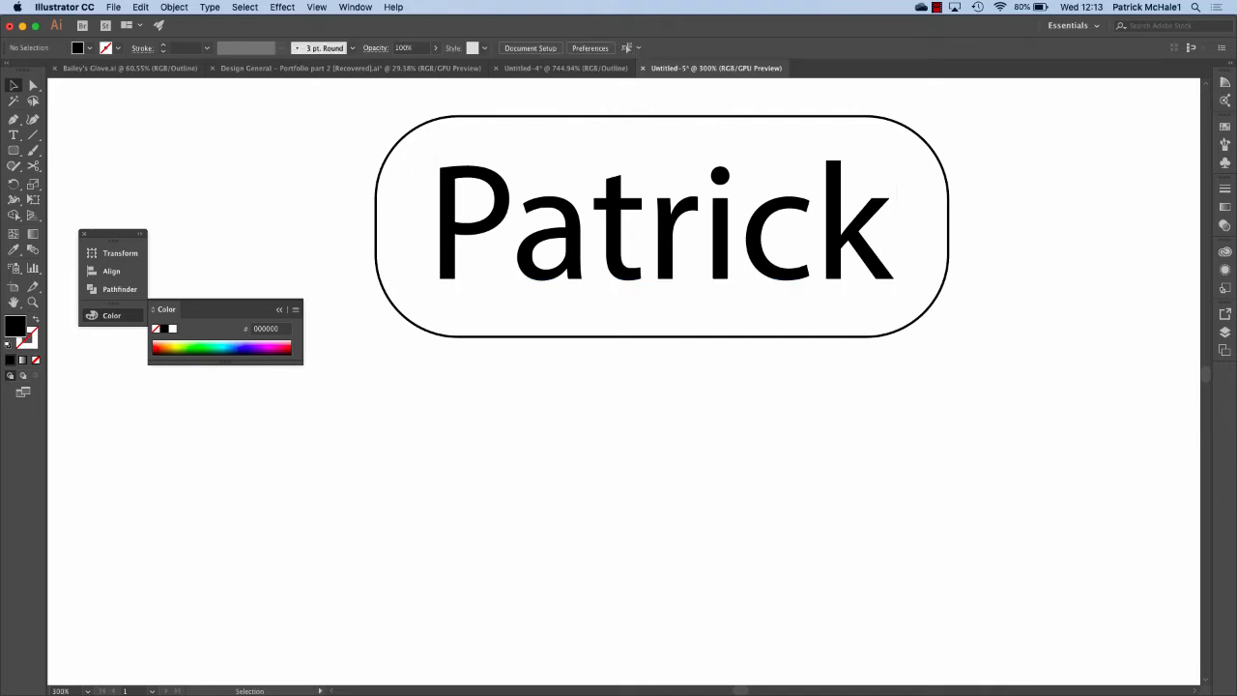
# Use the Align panel to centre the name text and rectangle horizontally and vertically.
pyautogui.click(356, 6)
pyautogui.click(357, 176)
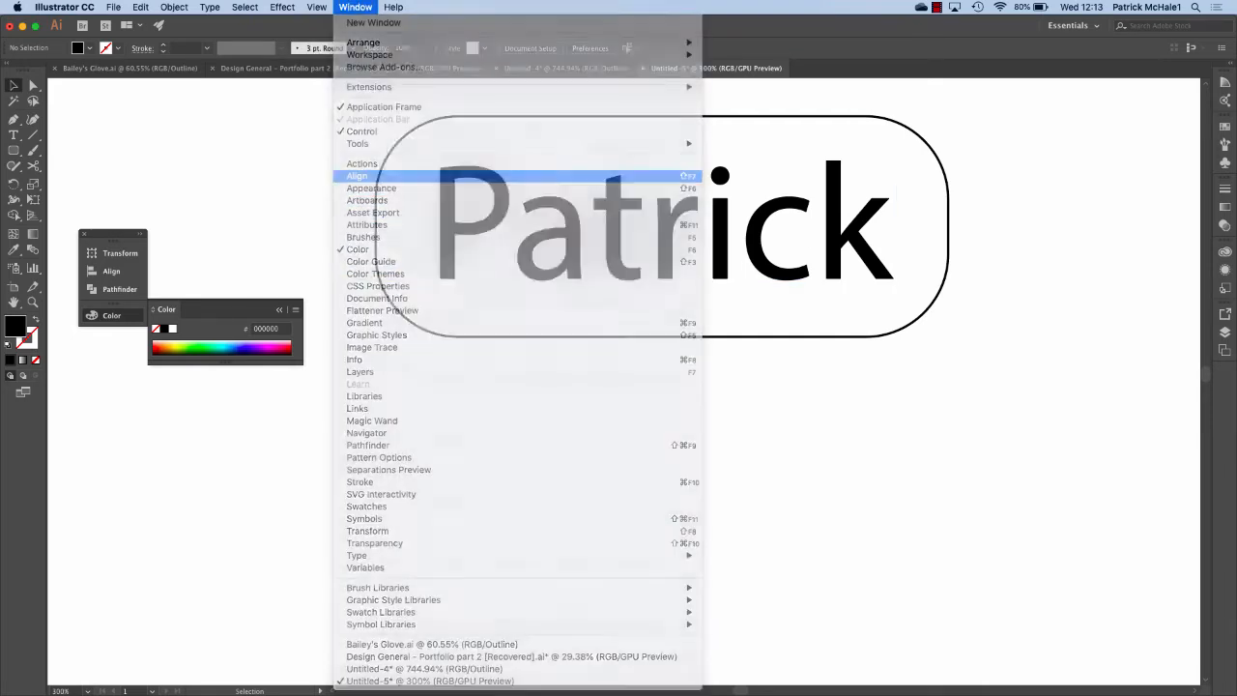
pyautogui.click(507, 196)
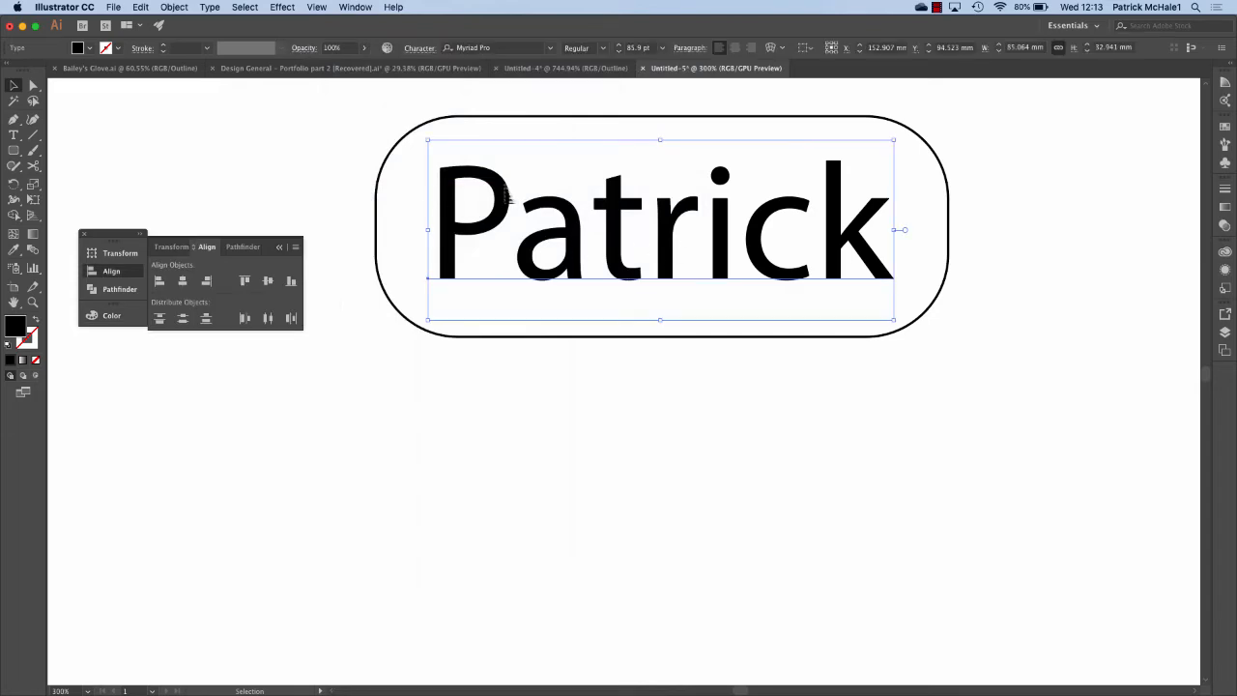
pyautogui.keyDown('shift'); pyautogui.click(513, 117); pyautogui.keyUp('shift')
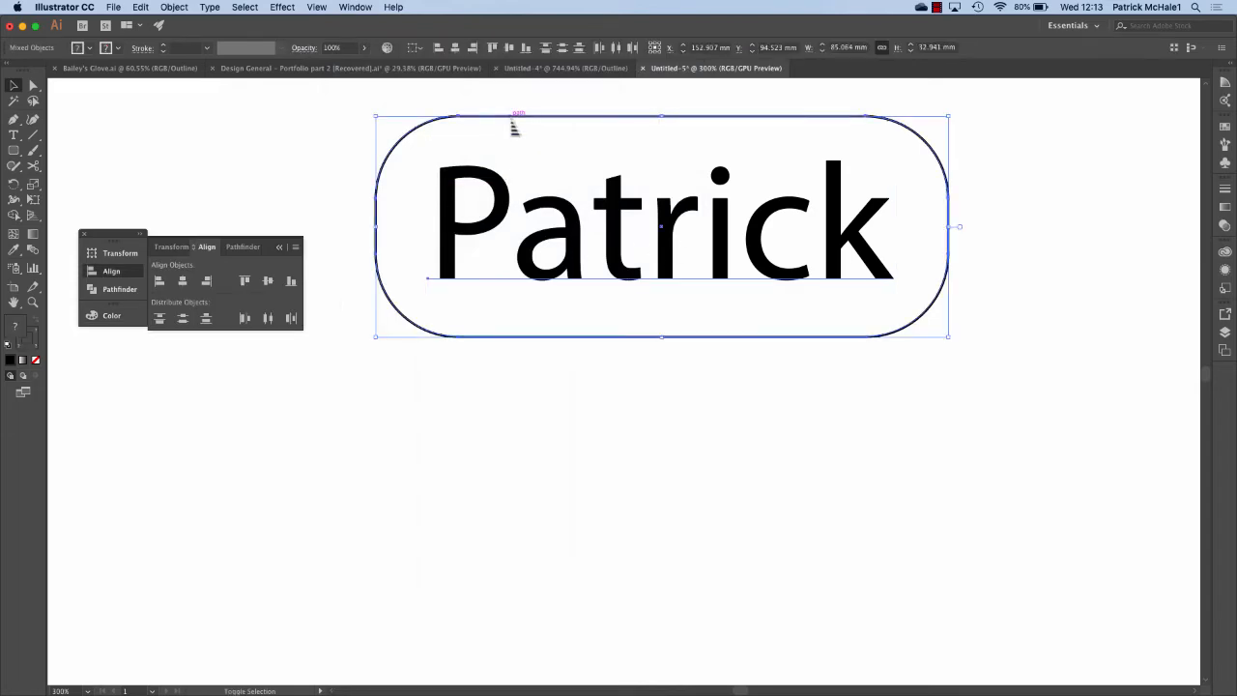
pyautogui.click(183, 281)
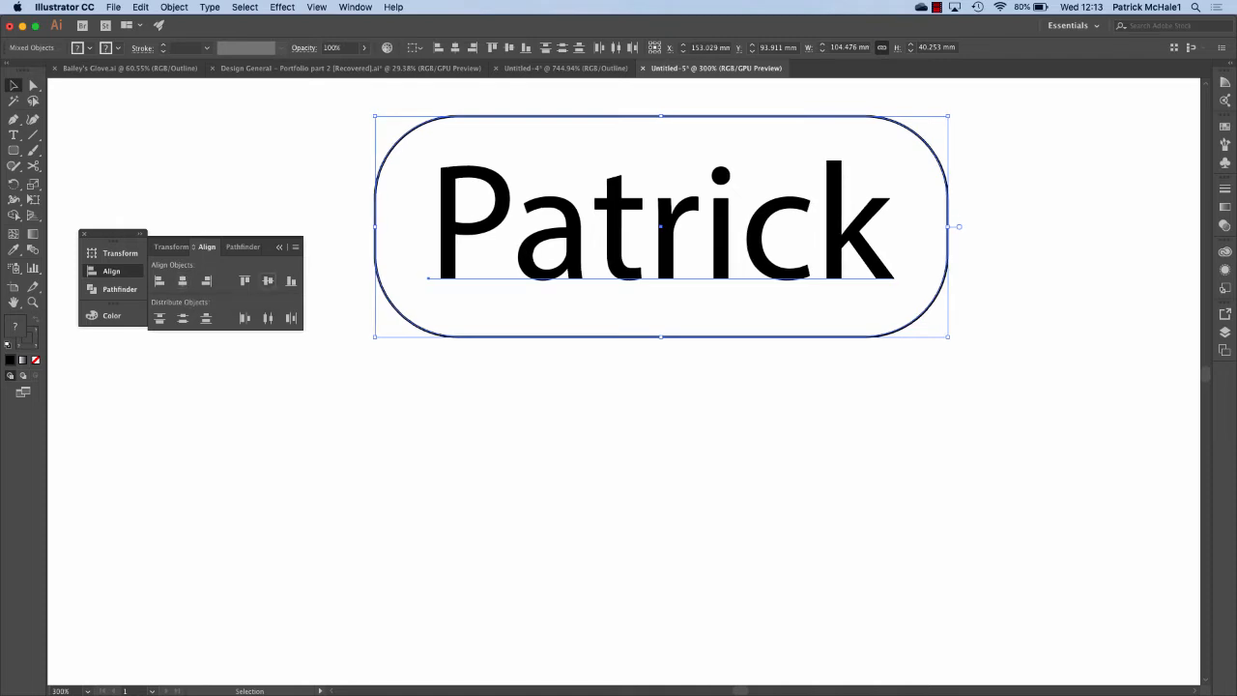
pyautogui.click(267, 280)
pyautogui.click(588, 412)
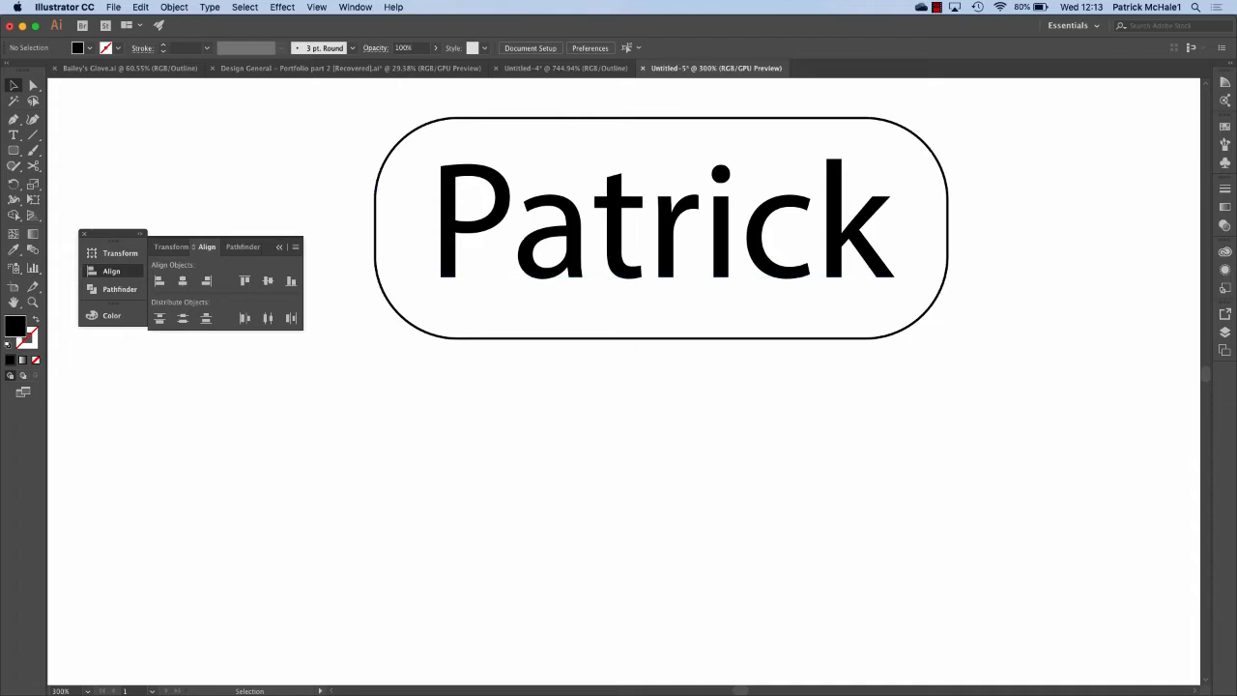
# Convert the name text into outlined shapes with Create Outlines.
pyautogui.rightClick(502, 201)
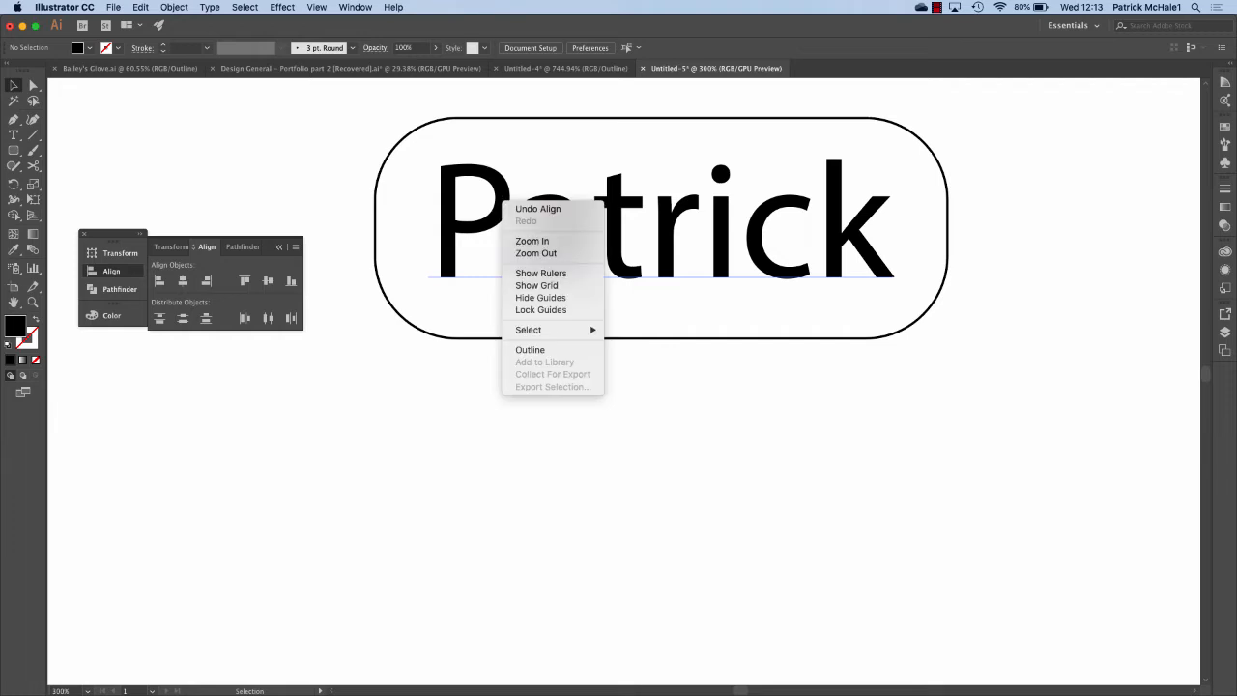
pyautogui.press('Escape')
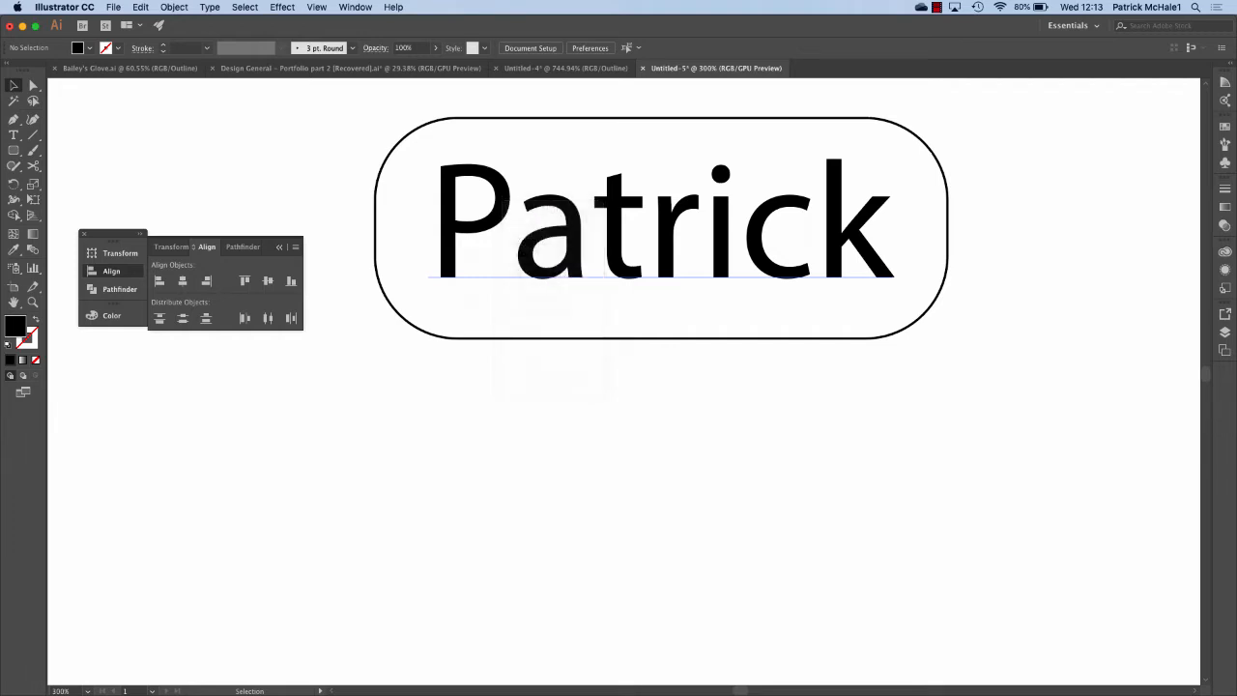
pyautogui.click(454, 191)
pyautogui.press('Up')
pyautogui.press('Up')
pyautogui.press('Up')
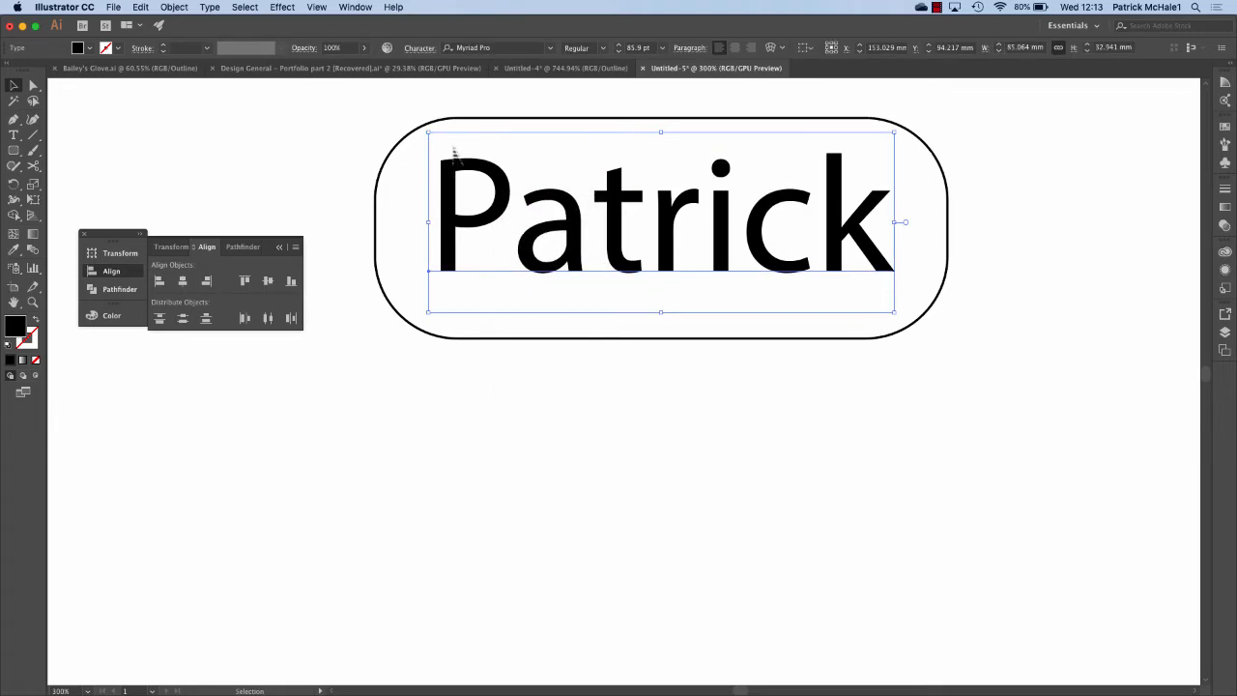
pyautogui.press('cmd+z')
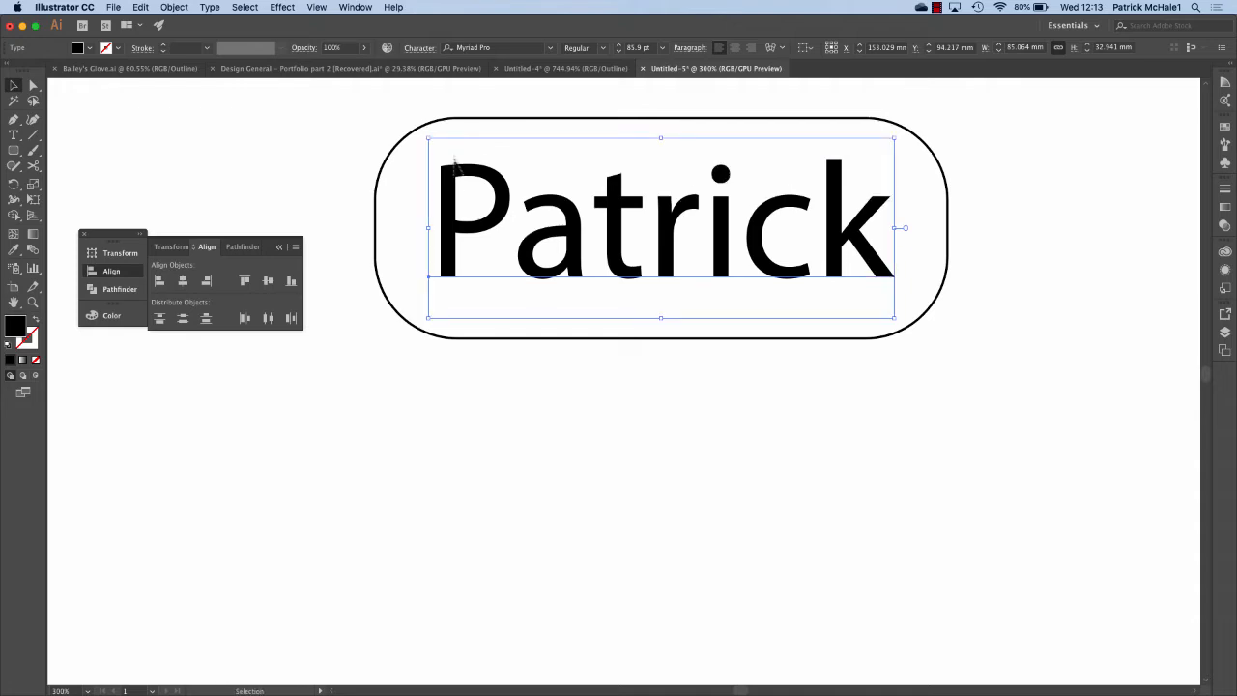
pyautogui.rightClick(455, 180)
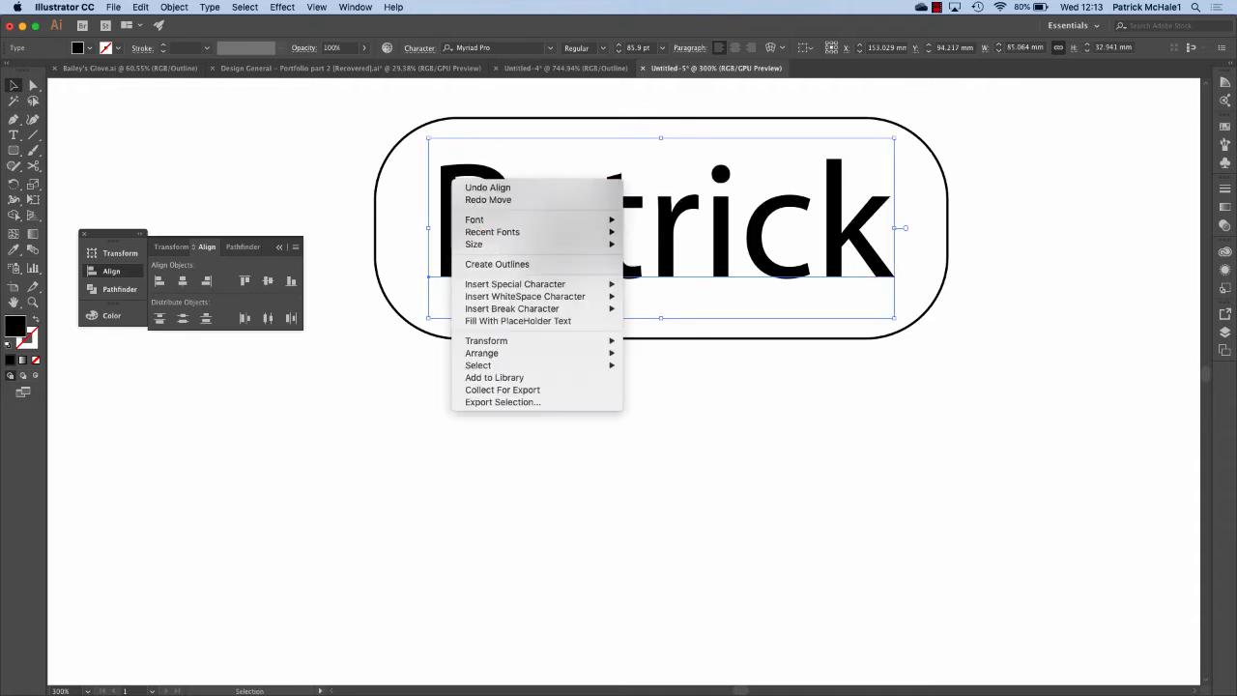
pyautogui.click(519, 263)
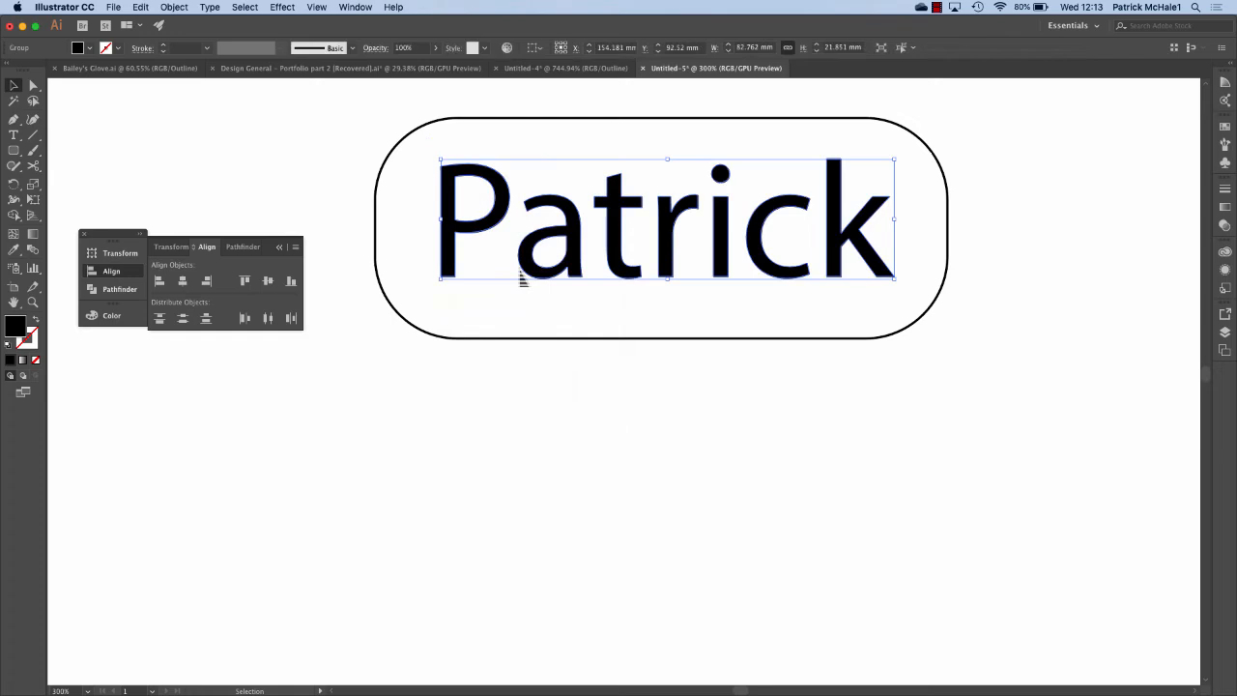
# Check the artwork in Outline view, then return to GPU Preview.
pyautogui.click(316, 7)
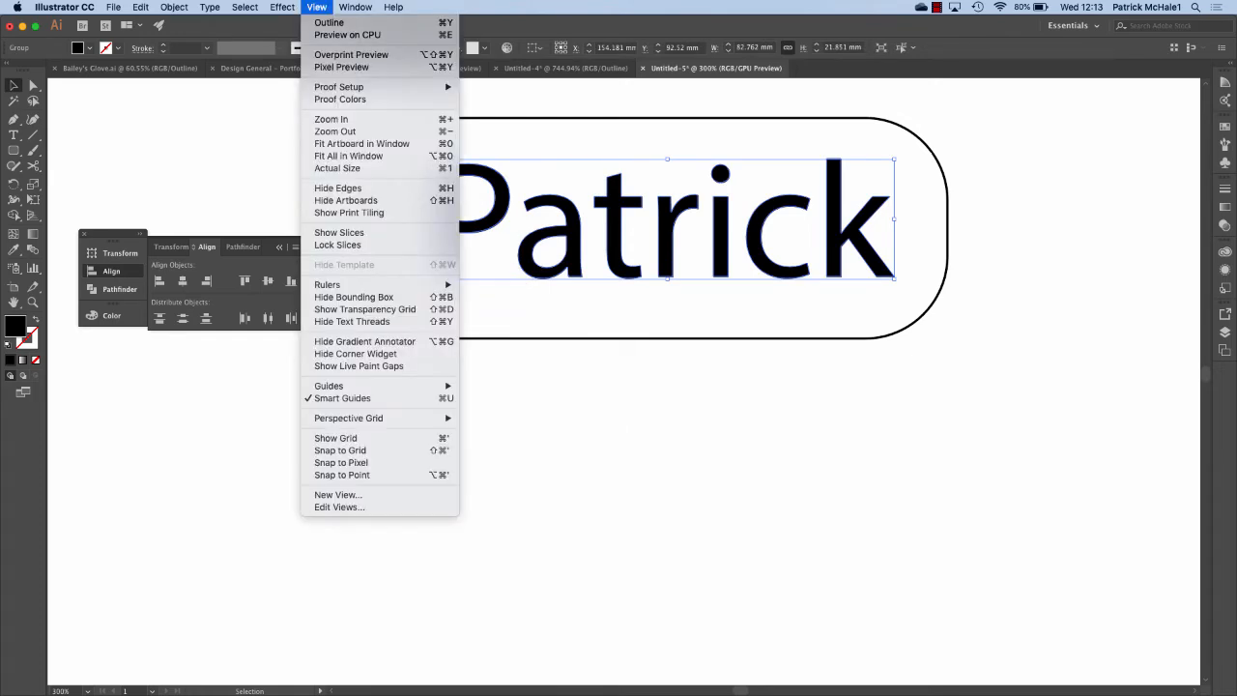
pyautogui.click(329, 23)
pyautogui.click(649, 359)
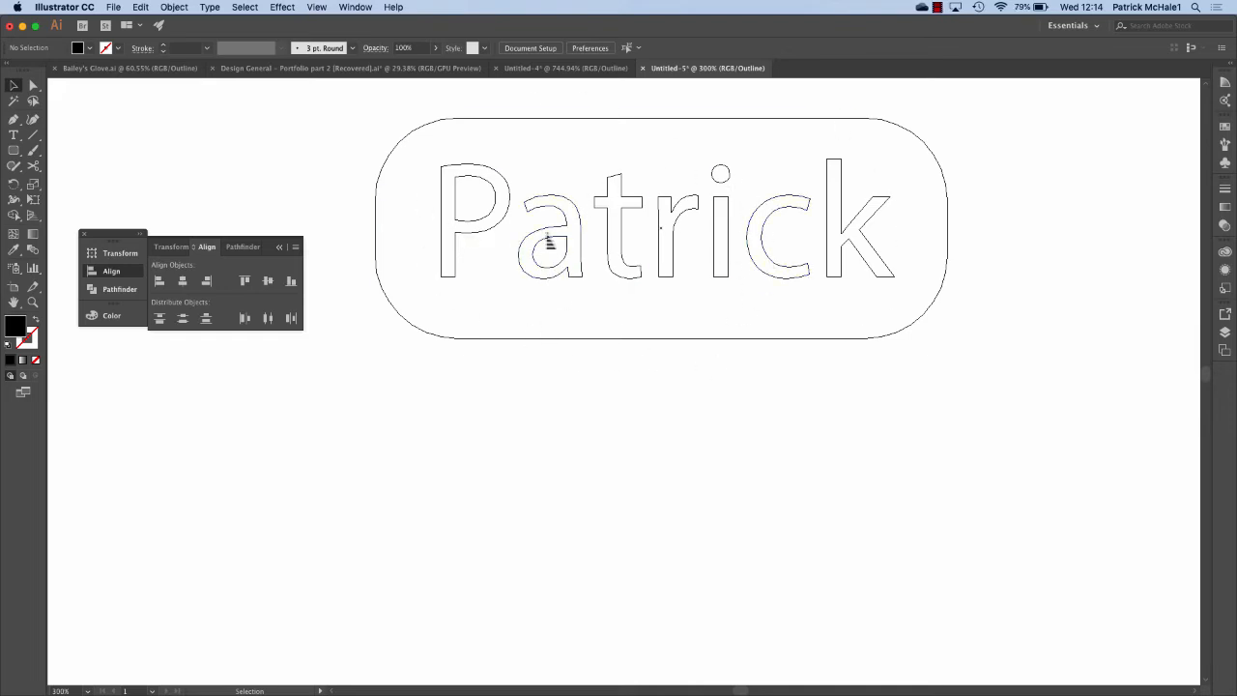
pyautogui.click(317, 7)
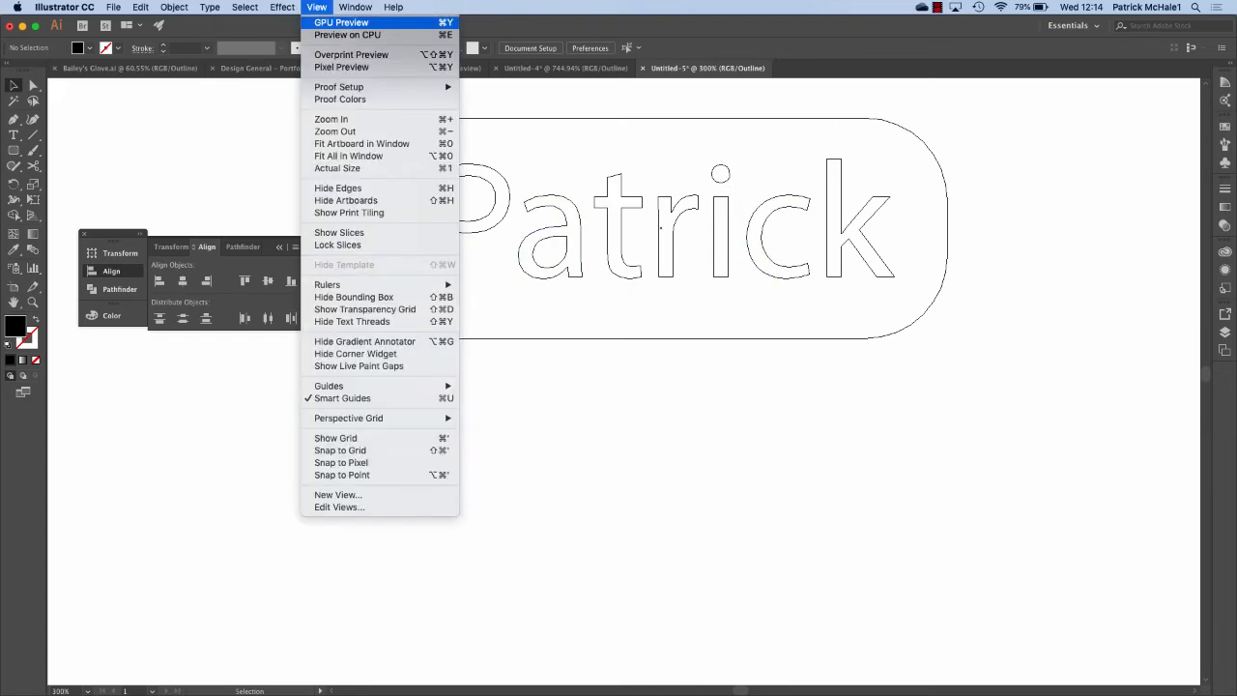
pyautogui.click(340, 22)
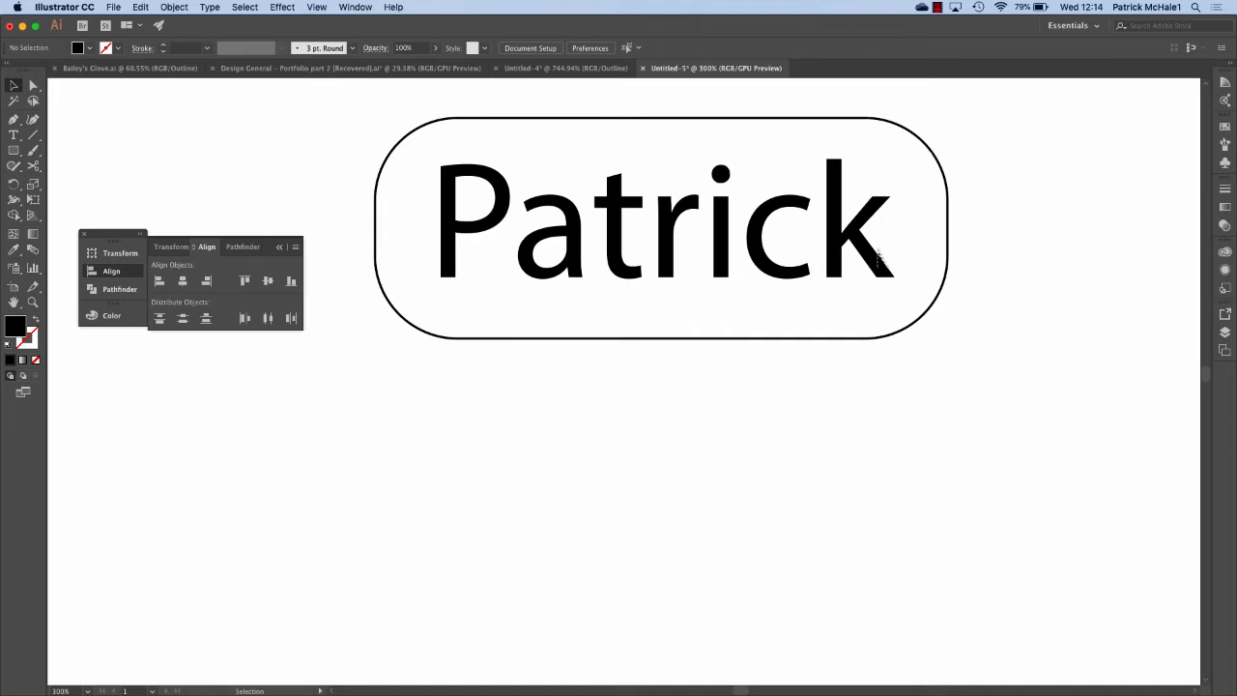
pyautogui.click(566, 68)
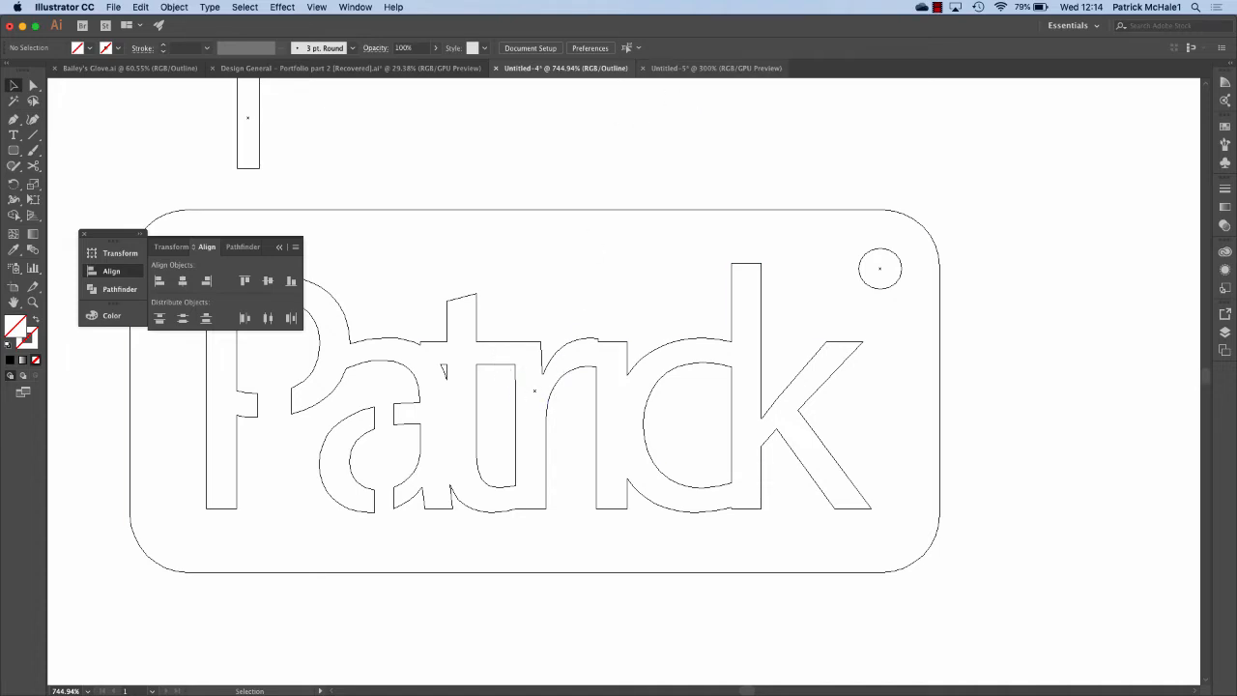
pyautogui.click(713, 68)
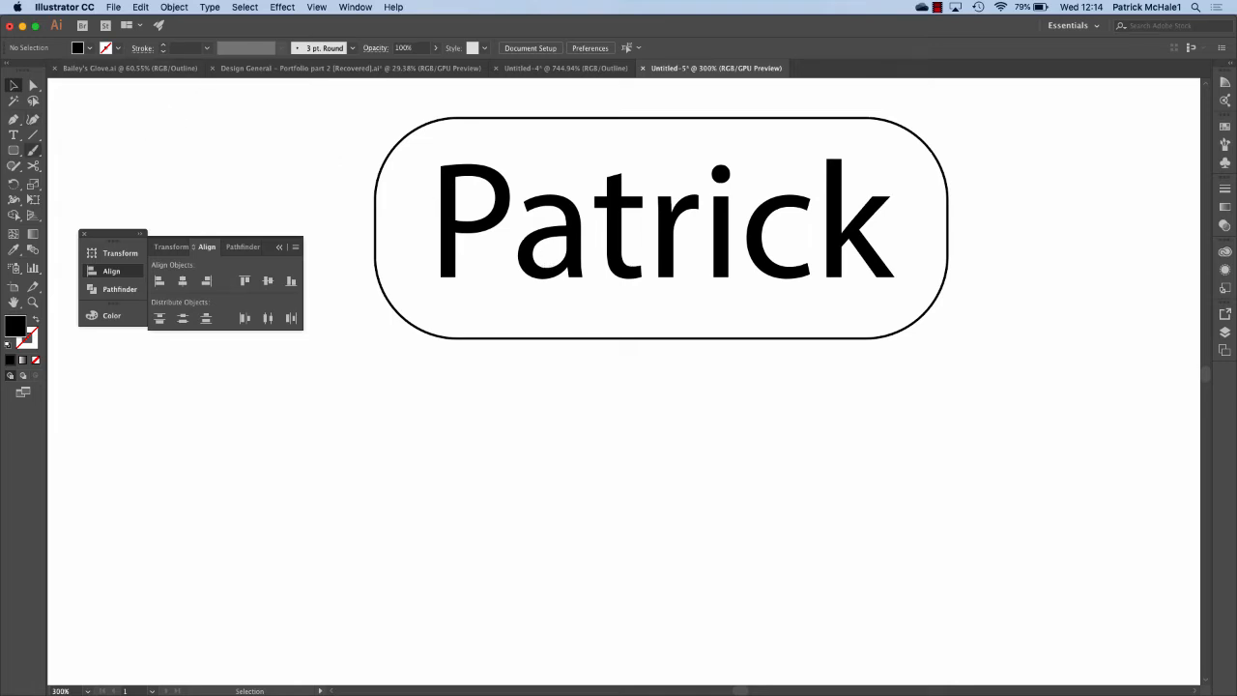
pyautogui.click(14, 151)
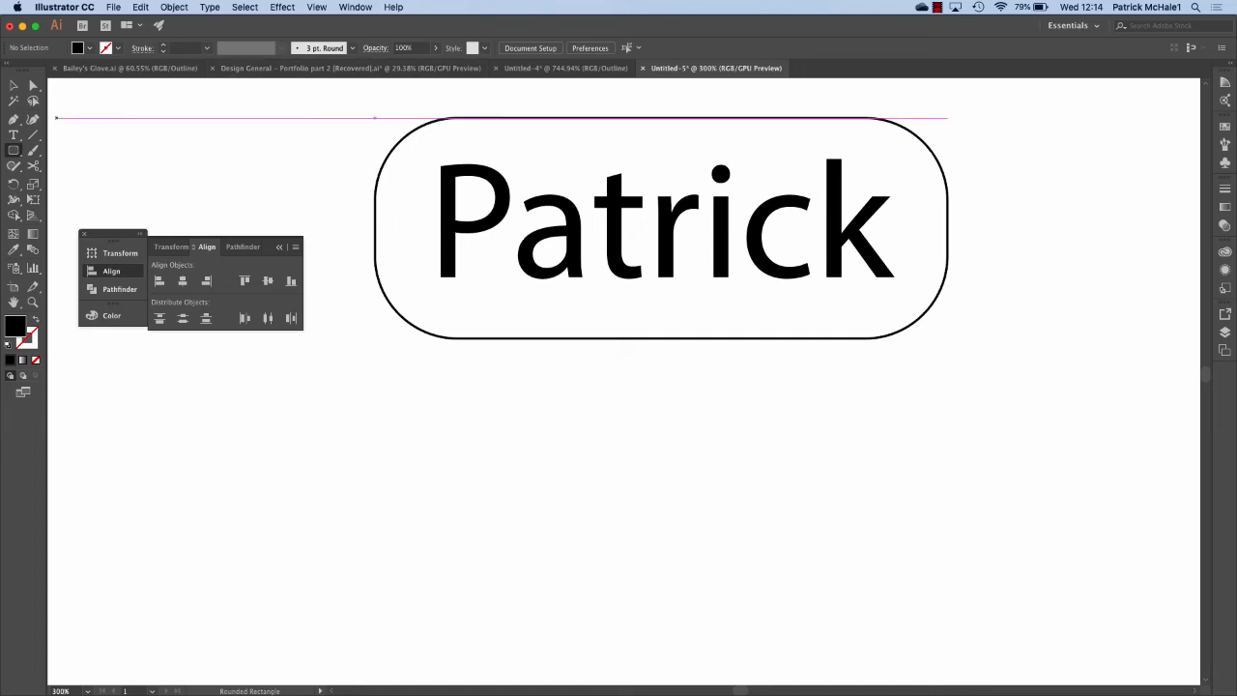
# Draw a thin upright rectangle with no fill and a black stroke.
pyautogui.moveTo(13, 151); pyautogui.dragTo(97, 148)
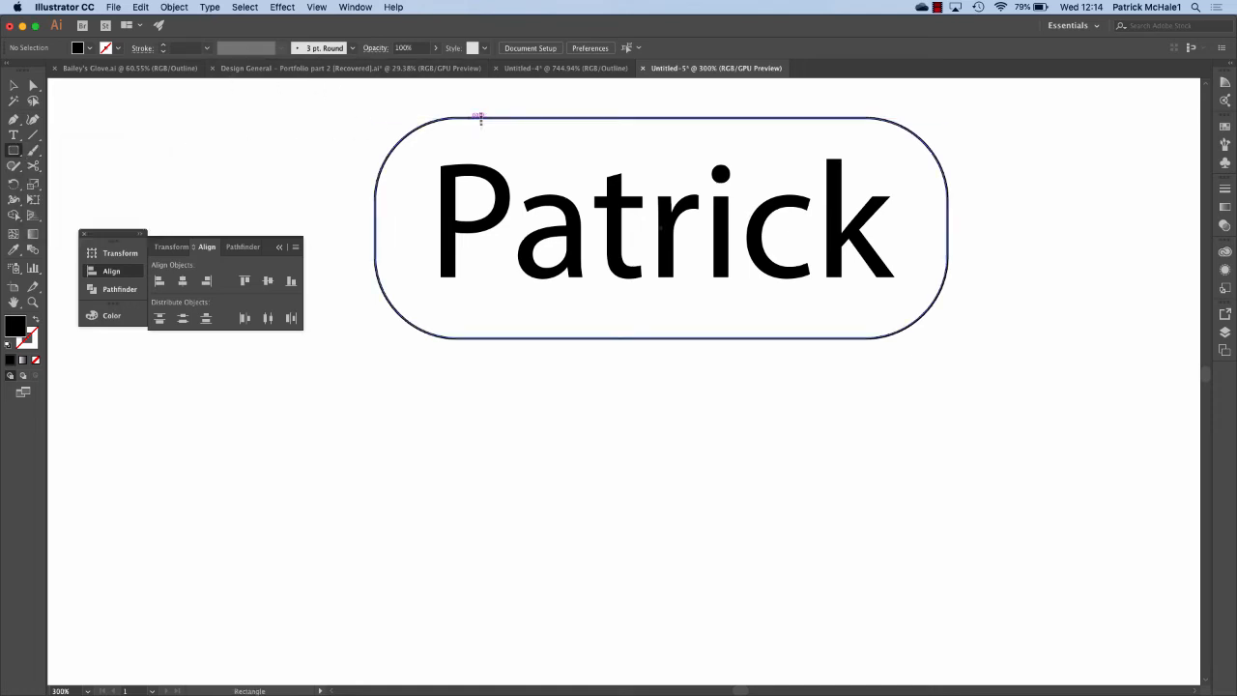
pyautogui.moveTo(250, 115); pyautogui.dragTo(264, 159)
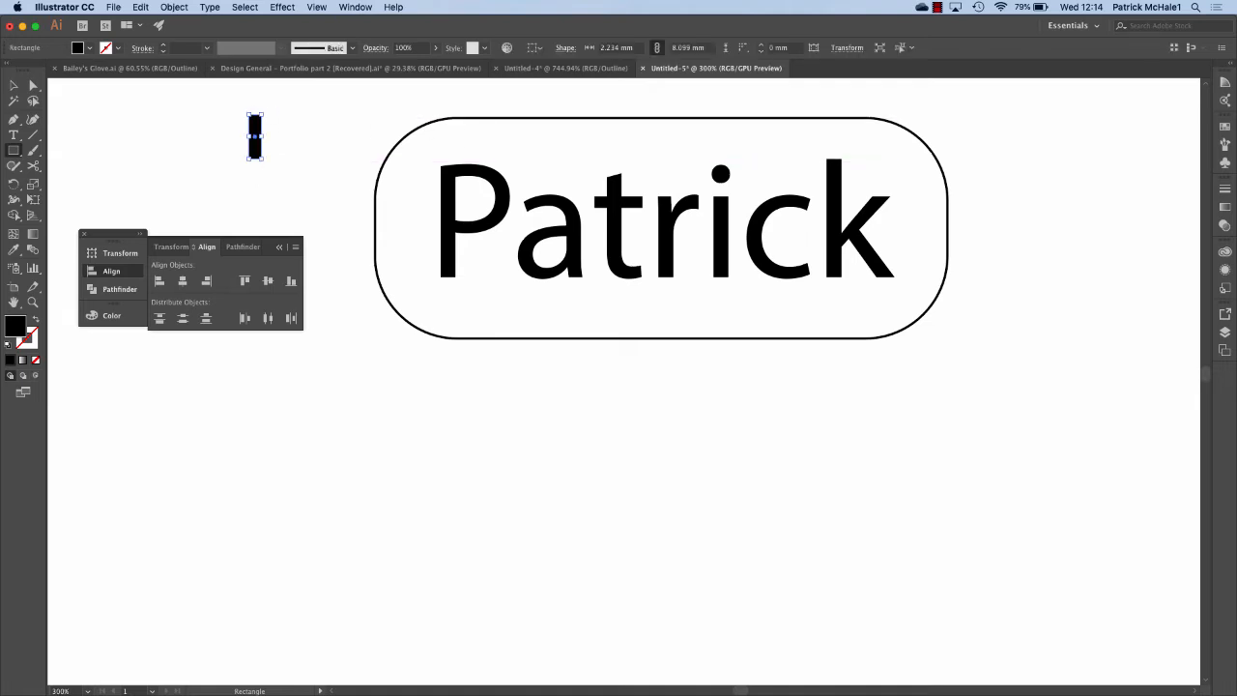
pyautogui.click(10, 344)
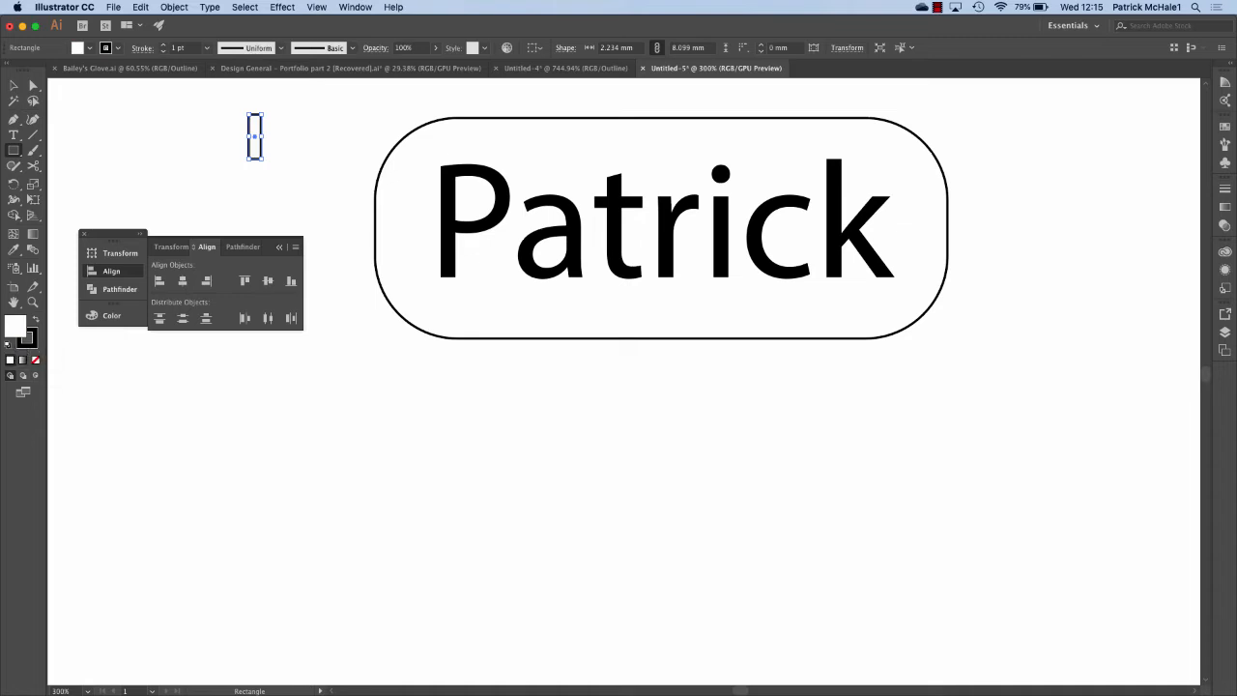
pyautogui.click(35, 360)
# Move the 2.234 × 8.099 mm rectangle onto the tag's top edge above the P.
pyautogui.click(13, 85)
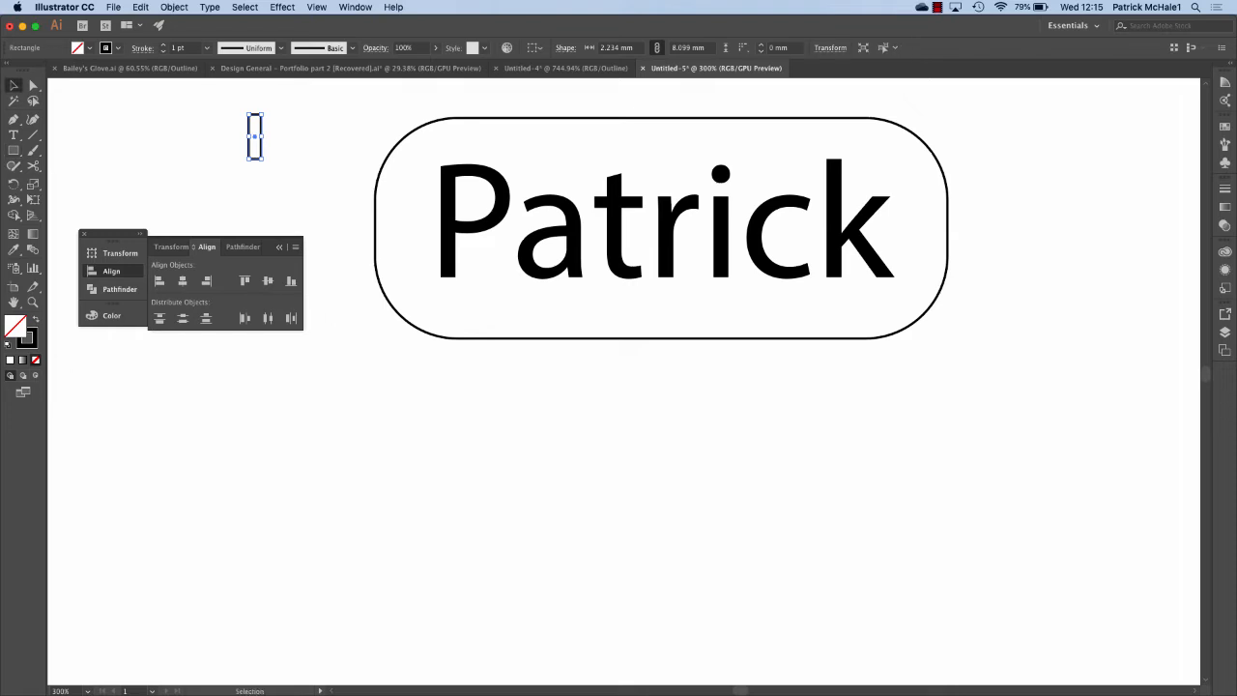
pyautogui.click(243, 150)
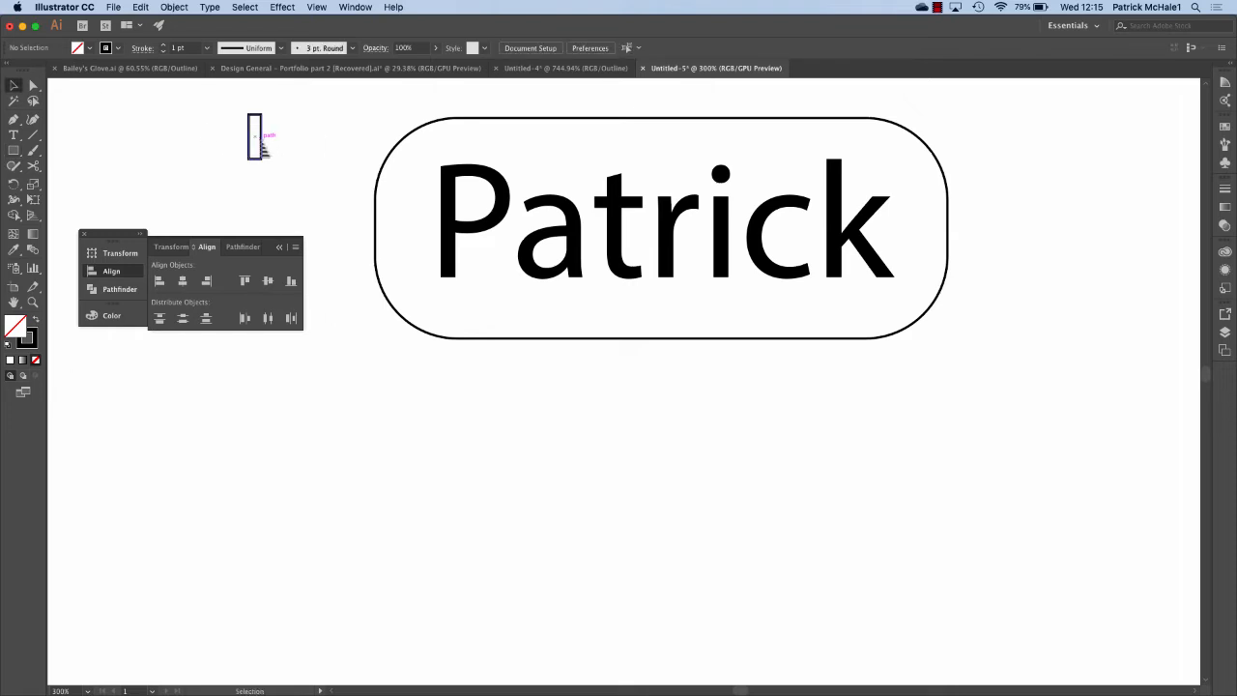
pyautogui.click(259, 143)
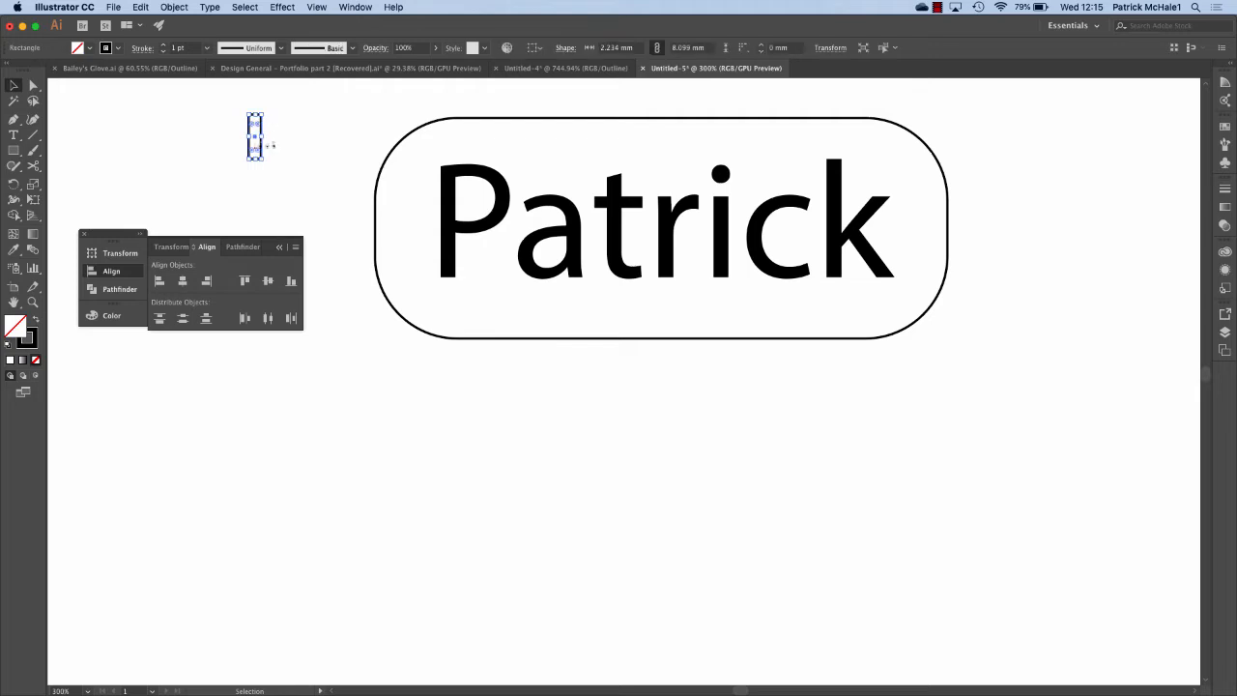
pyautogui.moveTo(261, 143); pyautogui.dragTo(468, 155)
pyautogui.press('super+z')
pyautogui.moveTo(261, 138); pyautogui.dragTo(481, 140)
pyautogui.press('super+equal')
pyautogui.press('super+equal')
pyautogui.press('super+equal')
pyautogui.press('super+equal')
pyautogui.press('super+equal')
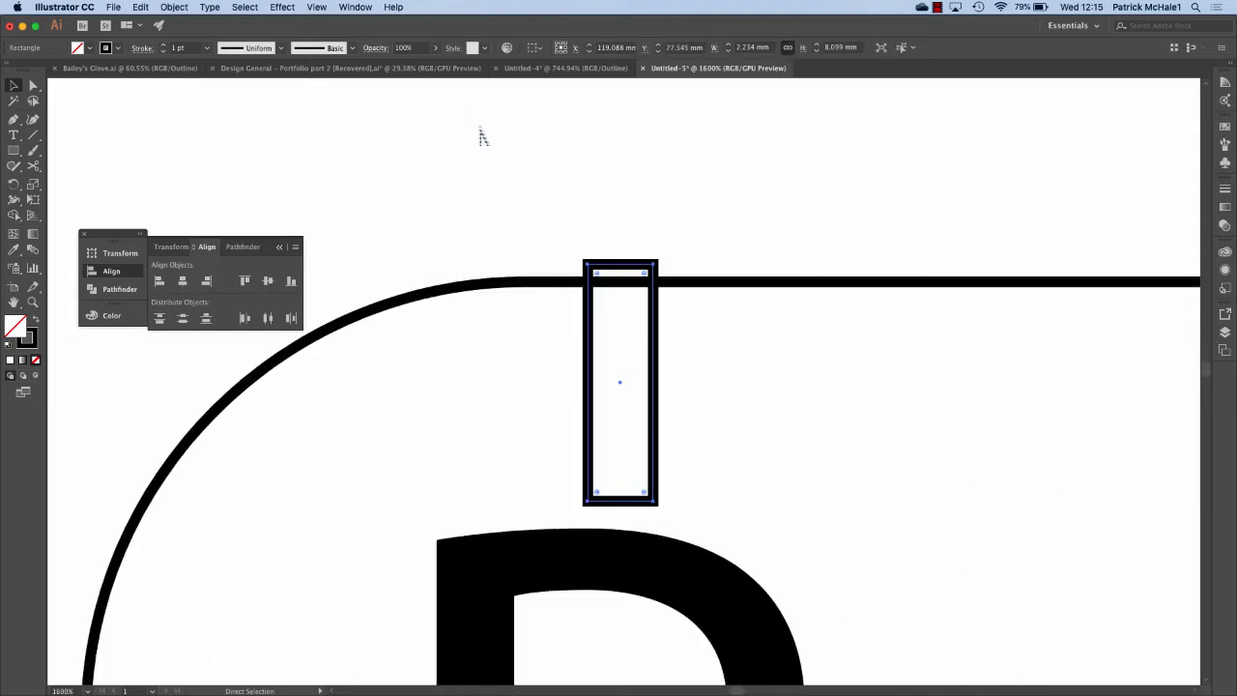
# Nudge the bar over the P's top curve and narrow it to 1.47 mm wide.
pyautogui.scroll(-5, 481, 138)
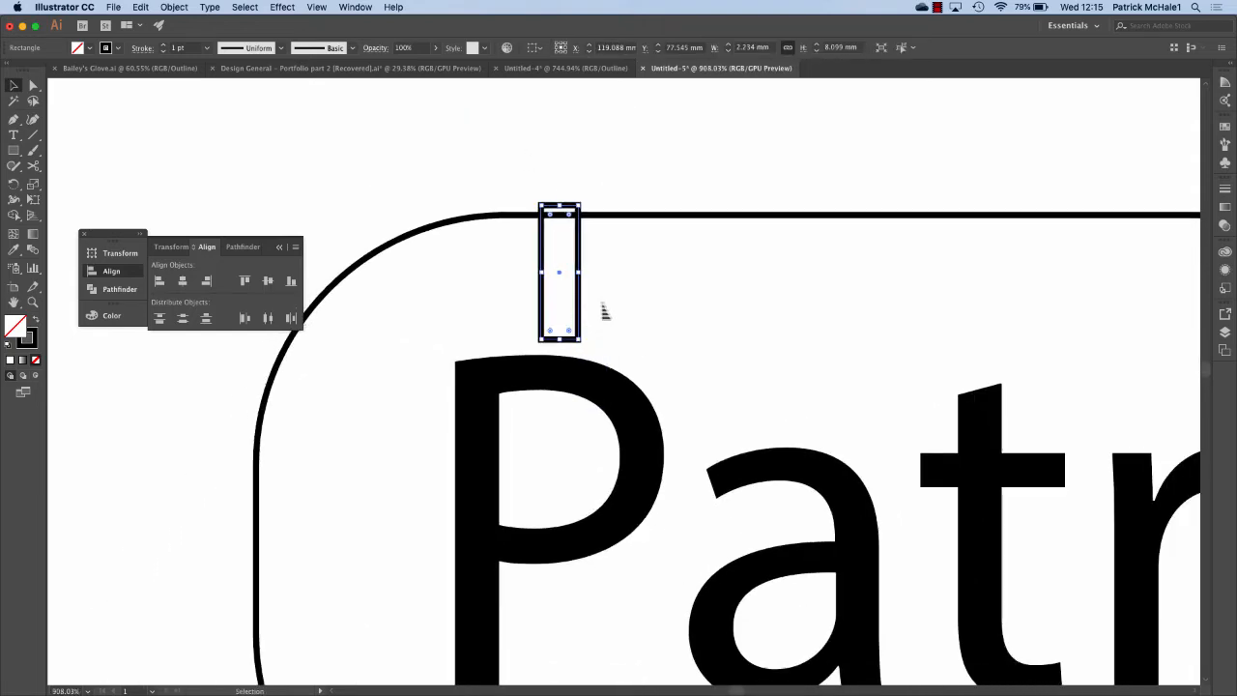
pyautogui.press('Down')
pyautogui.press('Down')
pyautogui.press('Down')
pyautogui.press('Down')
pyautogui.press('Down')
pyautogui.press('Down')
pyautogui.press('Down')
pyautogui.press('Down')
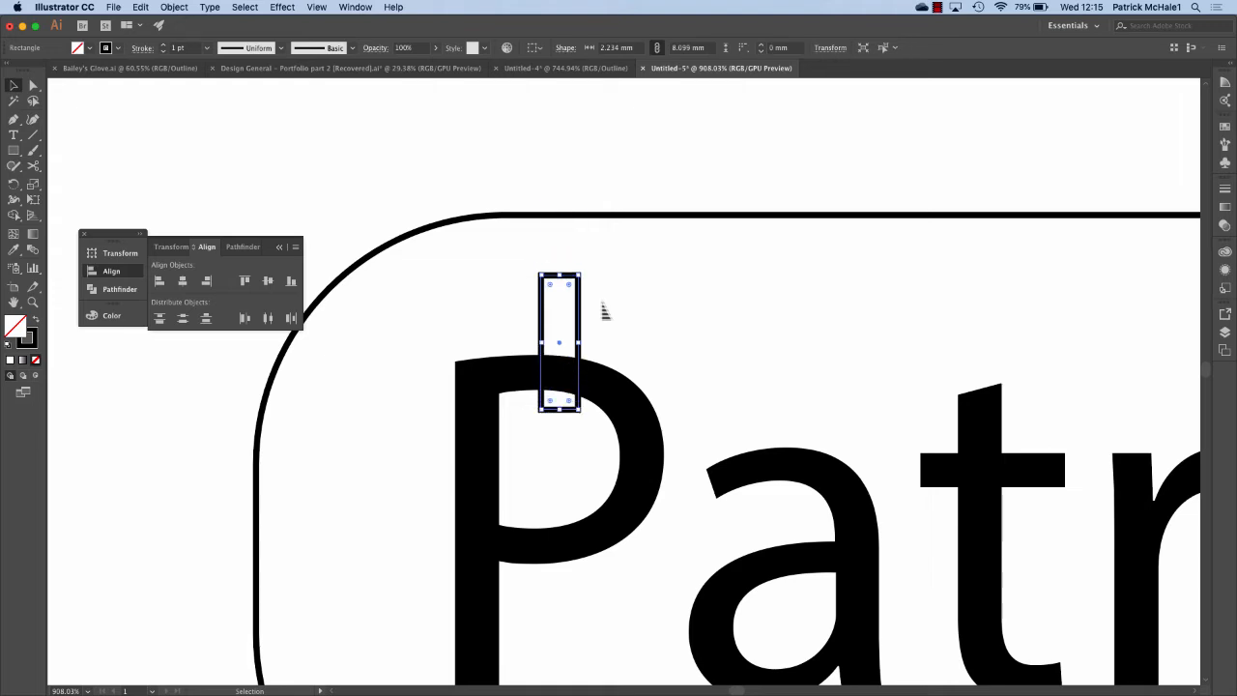
pyautogui.press('Down')
pyautogui.press('Down')
pyautogui.press('Down')
pyautogui.press('Left')
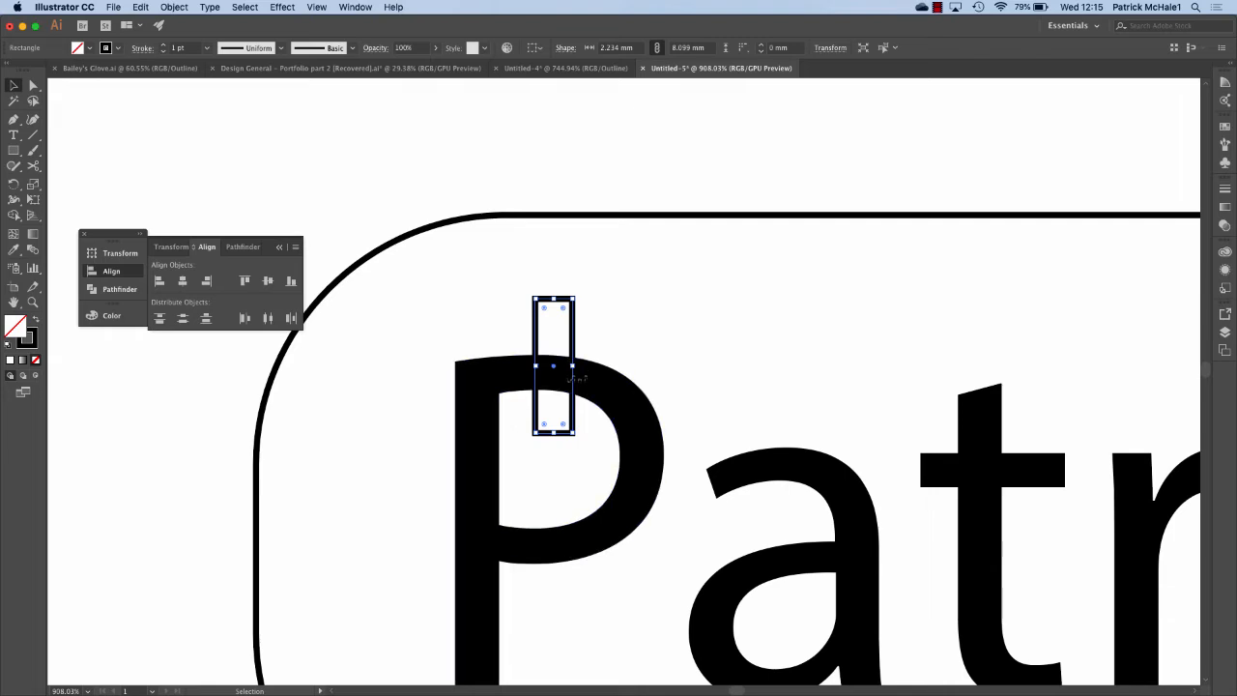
pyautogui.moveTo(573, 367)
pyautogui.mouseDown()
pyautogui.moveTo(576, 378)
pyautogui.moveTo(562, 377)
pyautogui.mouseUp()
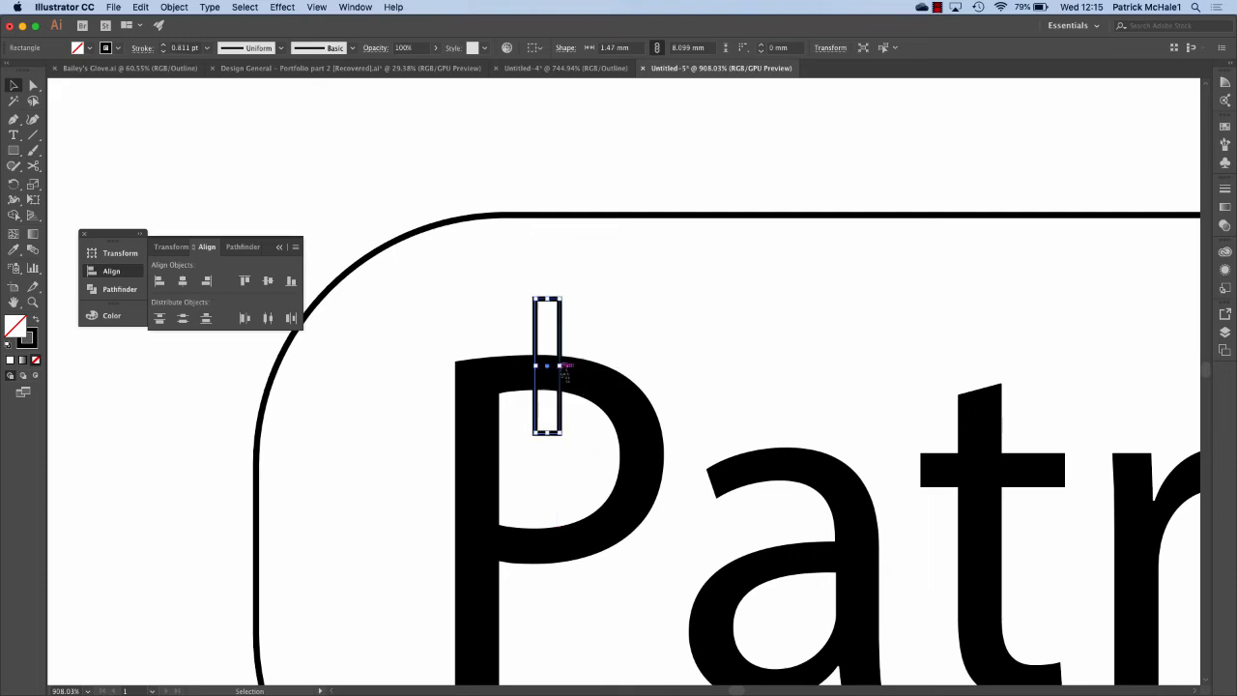
pyautogui.click(690, 290)
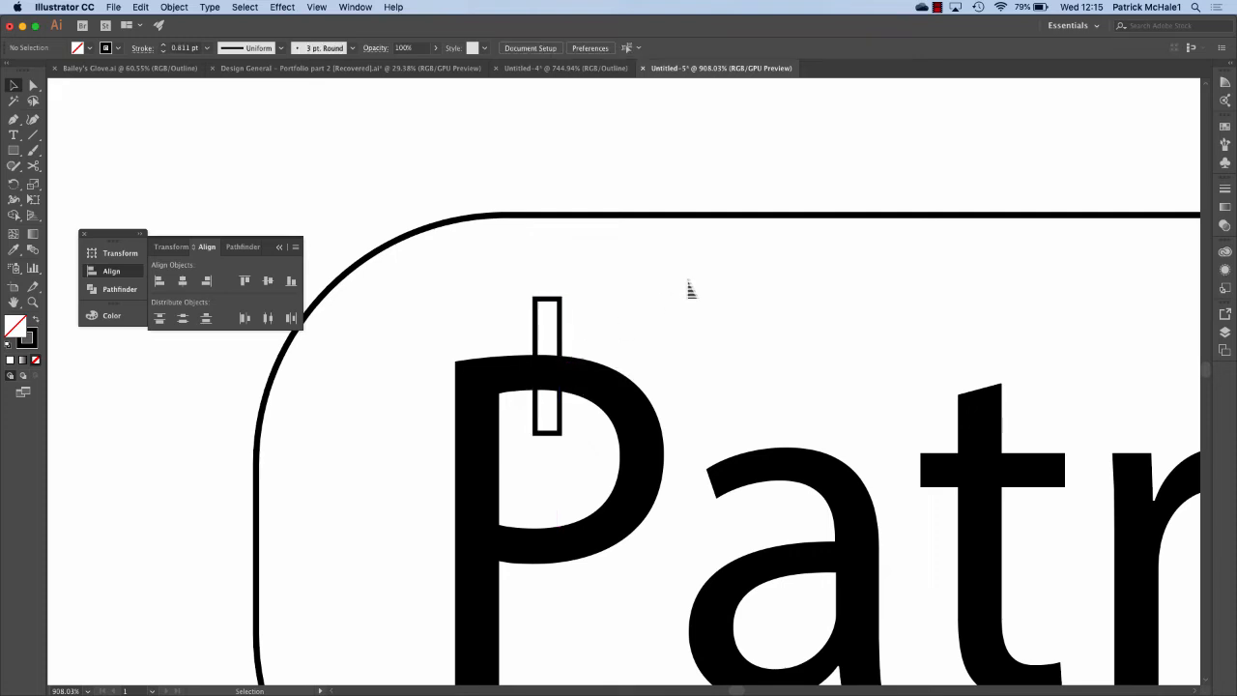
# Line up the bar and place a copy over the P bowl's lower curve.
pyautogui.click(561, 333)
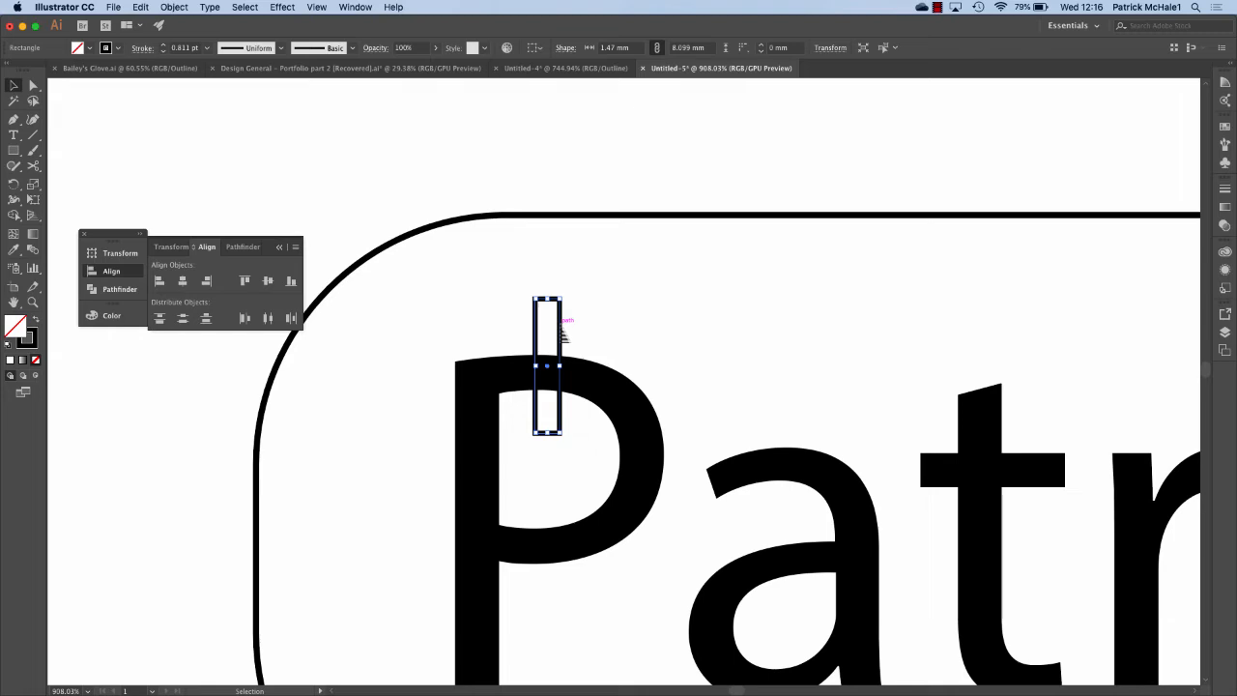
pyautogui.click(650, 317)
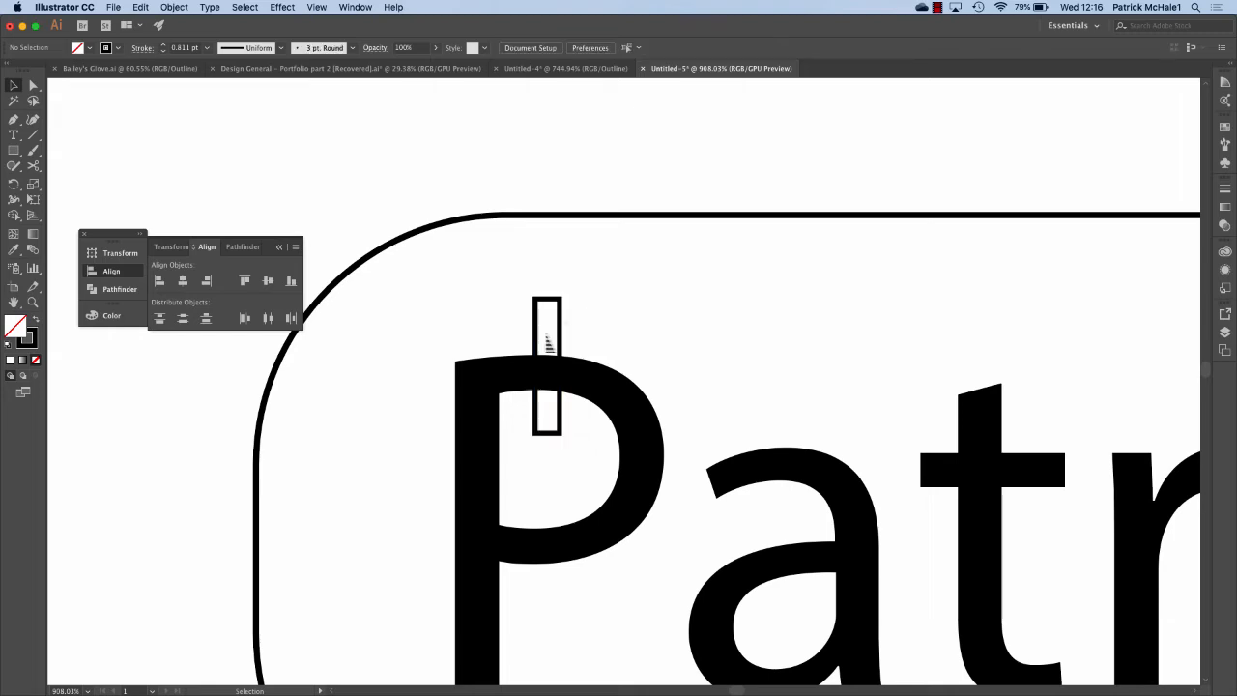
pyautogui.click(560, 331)
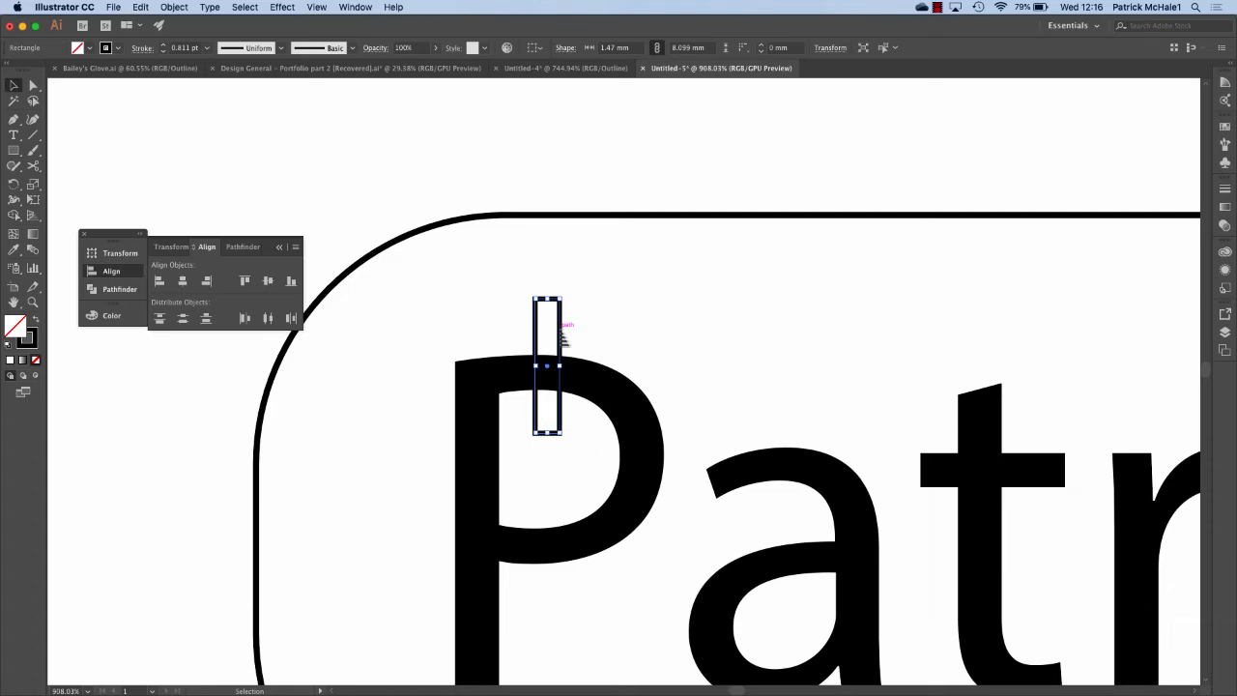
pyautogui.press('Right')
pyautogui.press('Right')
pyautogui.press('Left')
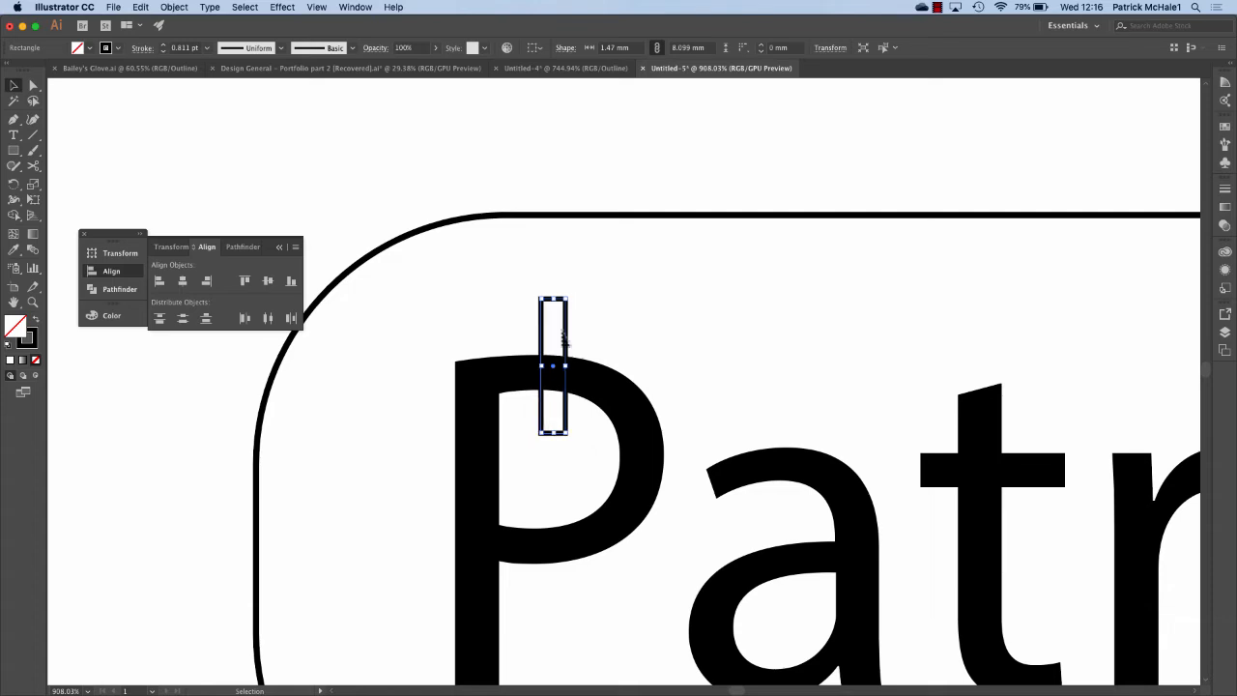
pyautogui.press('Right')
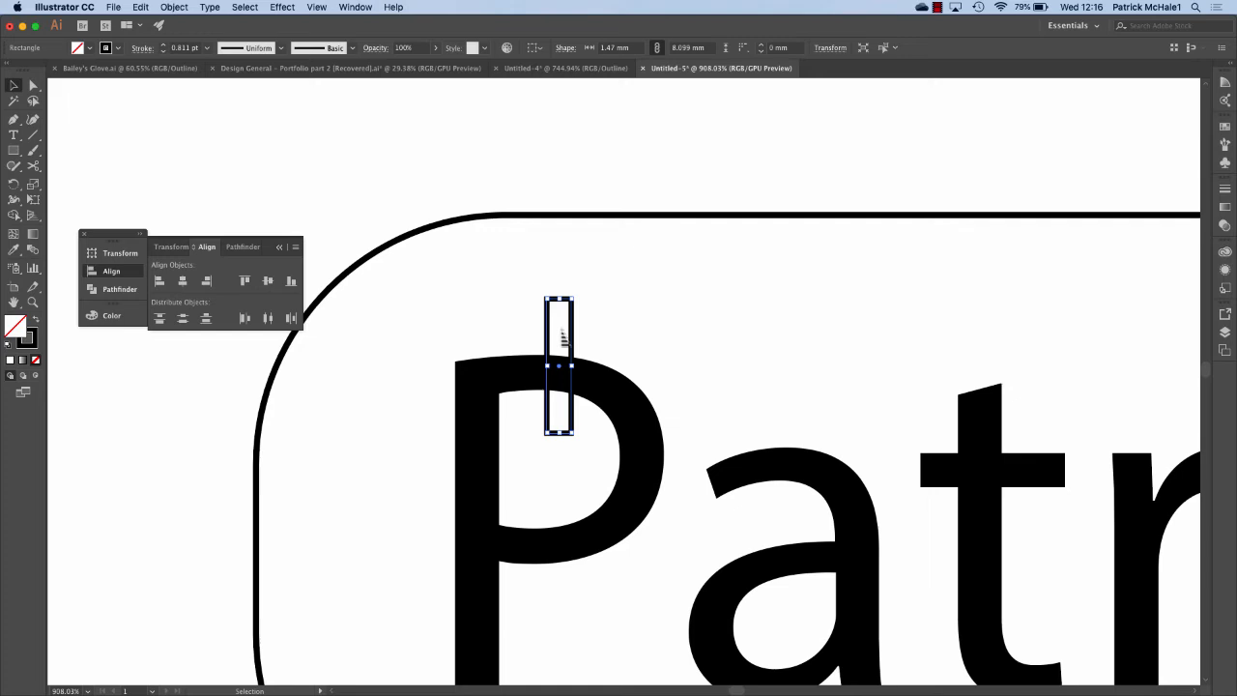
pyautogui.press('Down')
pyautogui.press('Down')
pyautogui.press('Down')
pyautogui.press('Down')
pyautogui.press('Down')
pyautogui.press('Down')
pyautogui.press('Down')
pyautogui.press('Down')
pyautogui.press('Down')
pyautogui.press('Down')
pyautogui.press('Down')
pyautogui.press('Down')
pyautogui.press('Down')
pyautogui.press('Down')
pyautogui.press('Down')
pyautogui.press('Down')
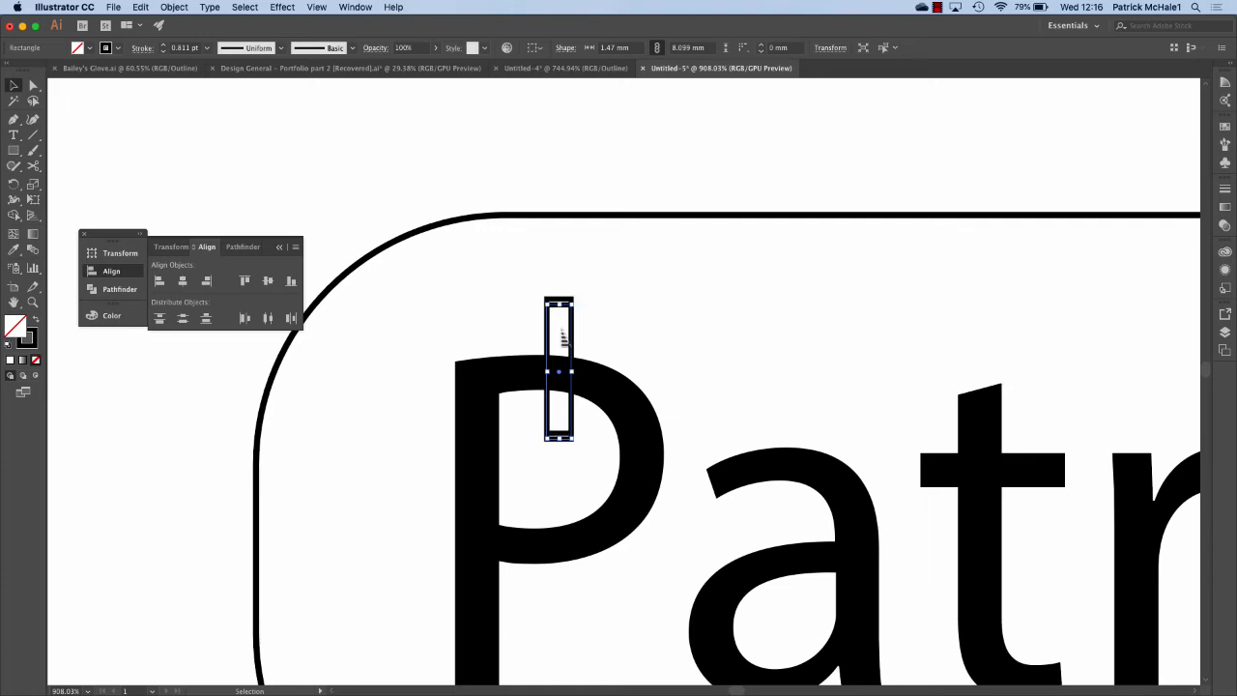
pyautogui.press('Down')
pyautogui.press('Down')
pyautogui.press('Down')
pyautogui.press('Down')
pyautogui.press('Down')
pyautogui.press('Down')
pyautogui.press('Down')
pyautogui.press('Down')
pyautogui.press('Down')
pyautogui.press('Down')
pyautogui.press('Down')
pyautogui.press('Down')
pyautogui.press('Down')
pyautogui.press('Down')
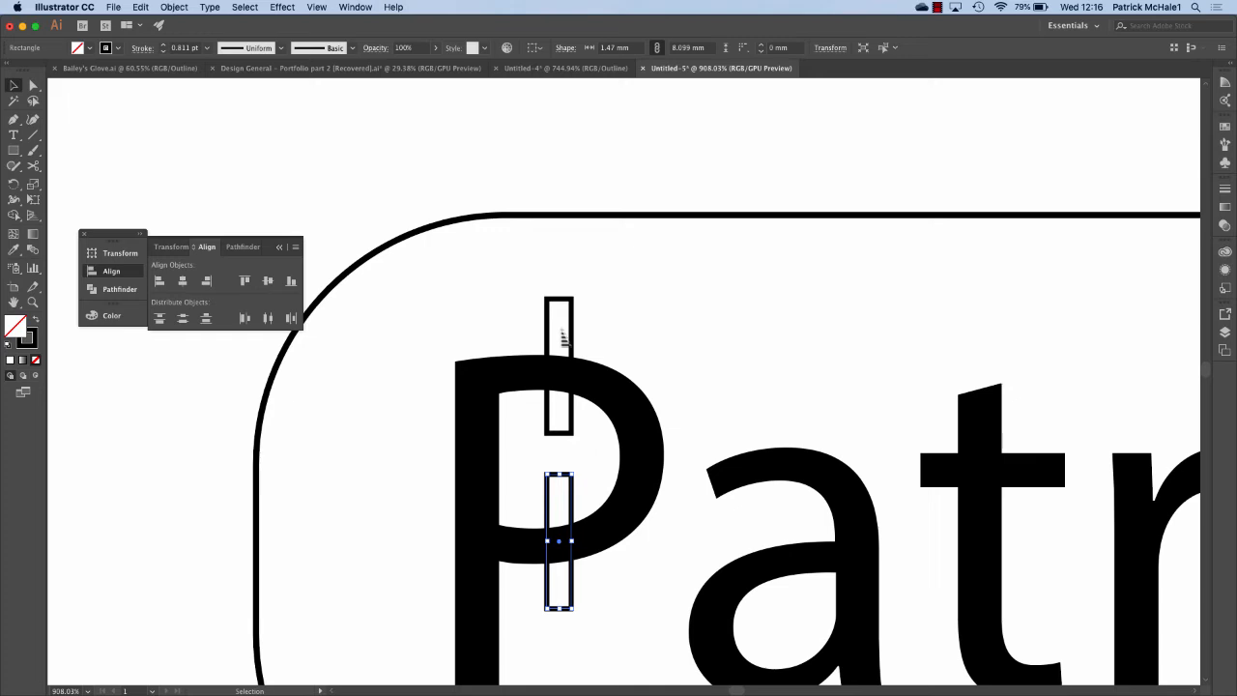
# Copy both P bars and move the copies across the letter a.
pyautogui.click(657, 326)
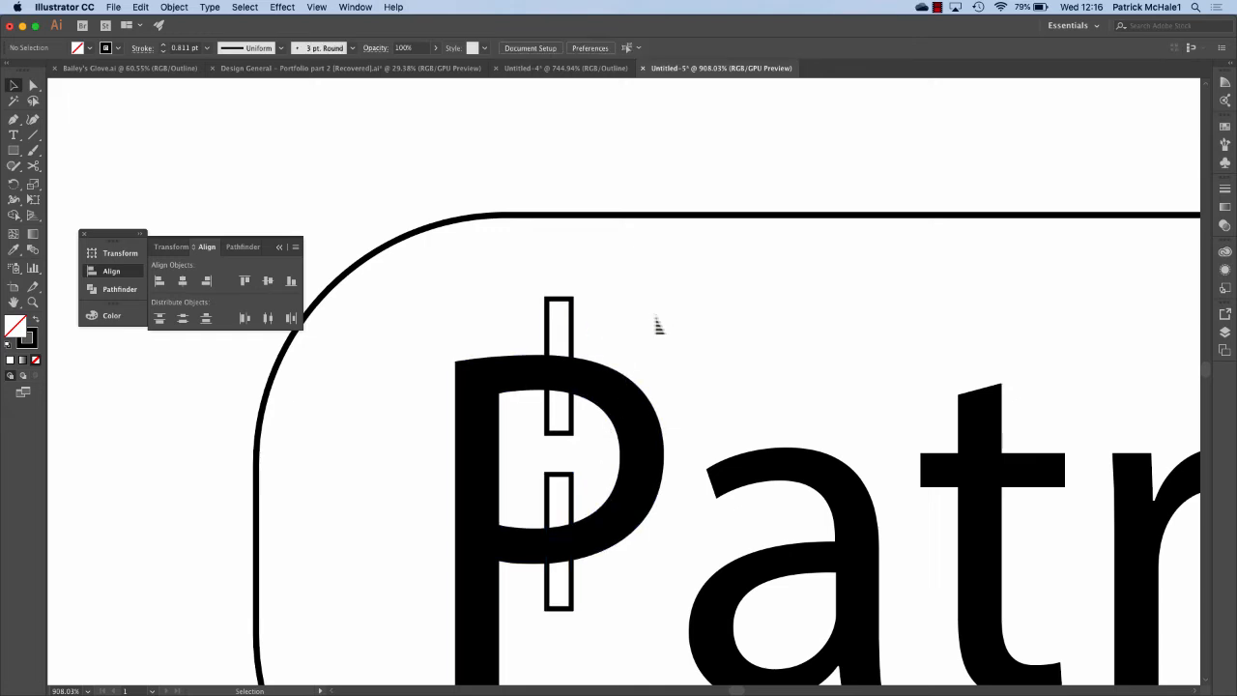
pyautogui.moveTo(526, 413); pyautogui.dragTo(588, 502)
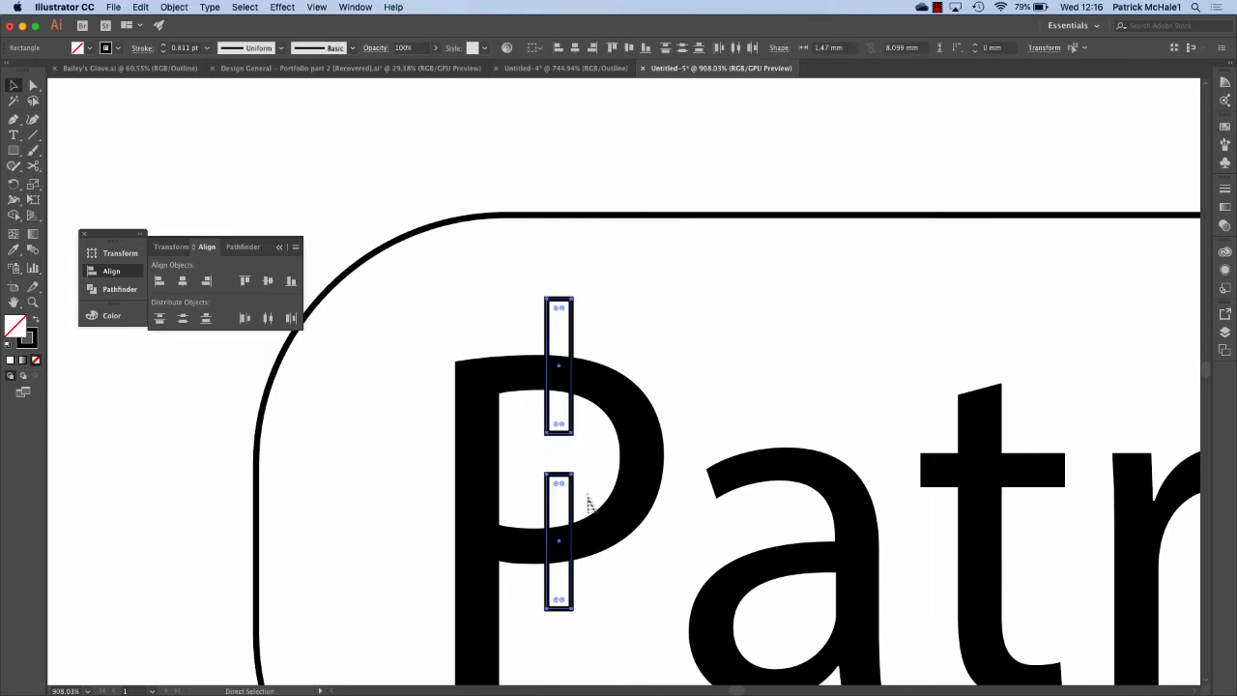
pyautogui.press('super+c')
pyautogui.press('super+v')
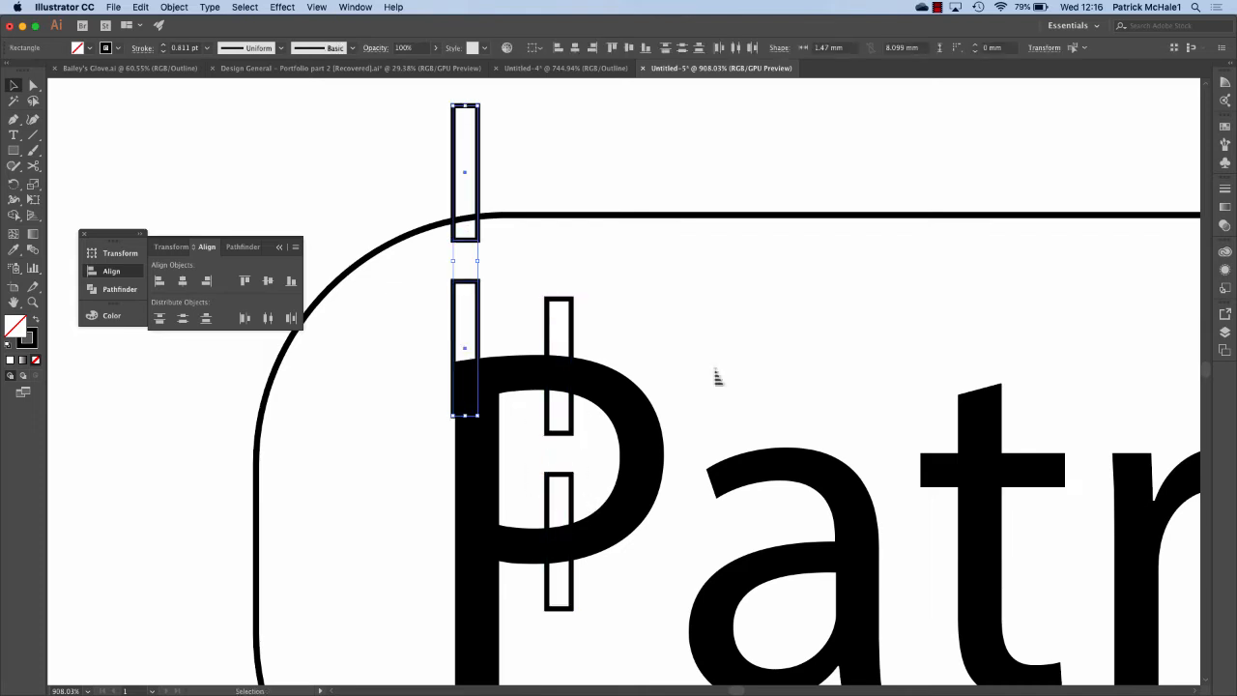
pyautogui.scroll(-2, 717, 377)
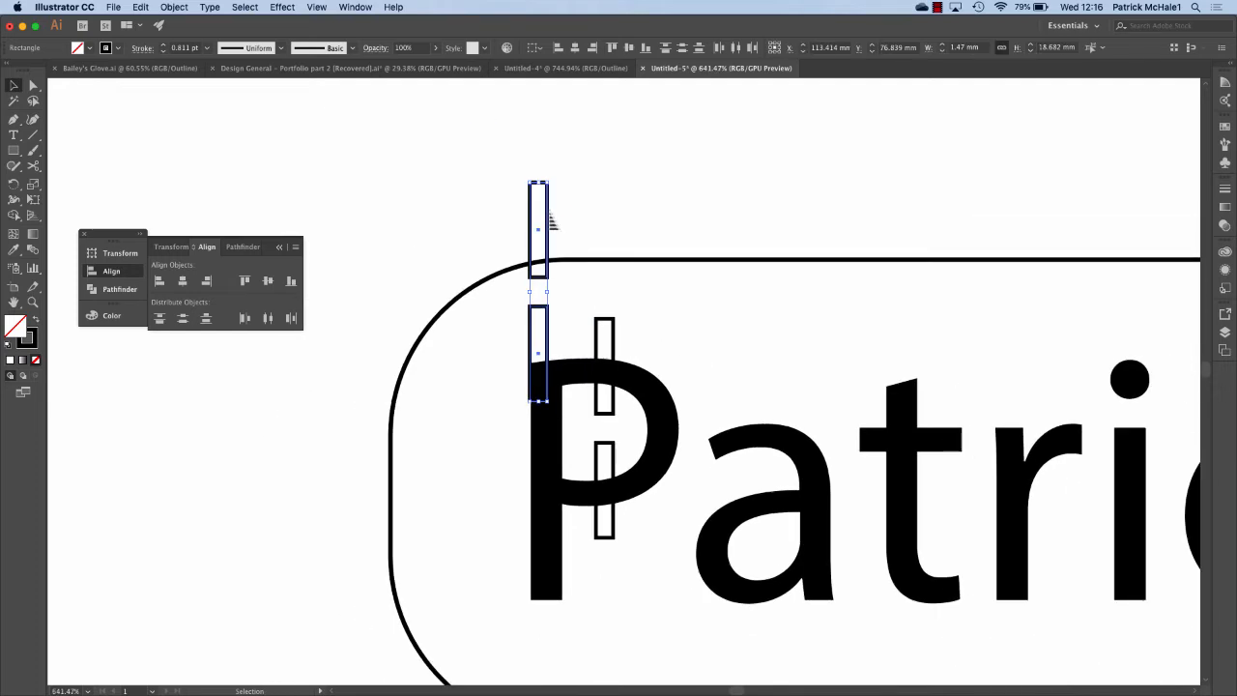
pyautogui.moveTo(549, 216); pyautogui.dragTo(770, 462)
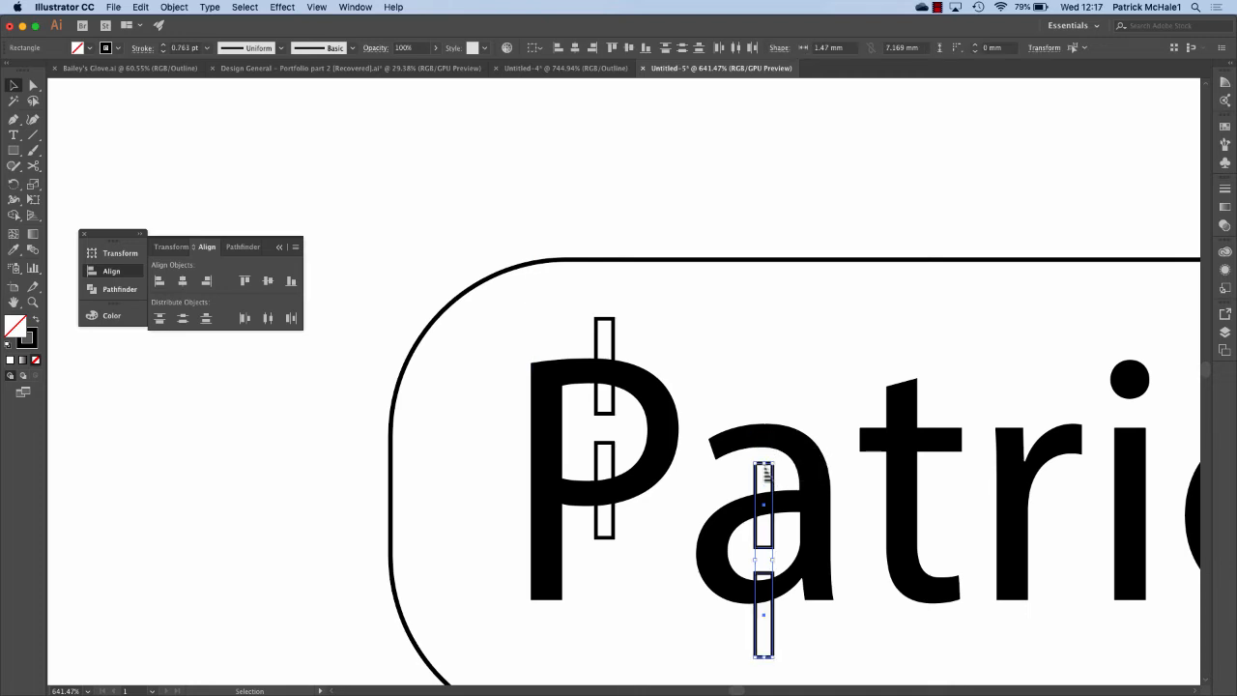
# Deselect and switch the artwork to Outline view.
pyautogui.click(843, 625)
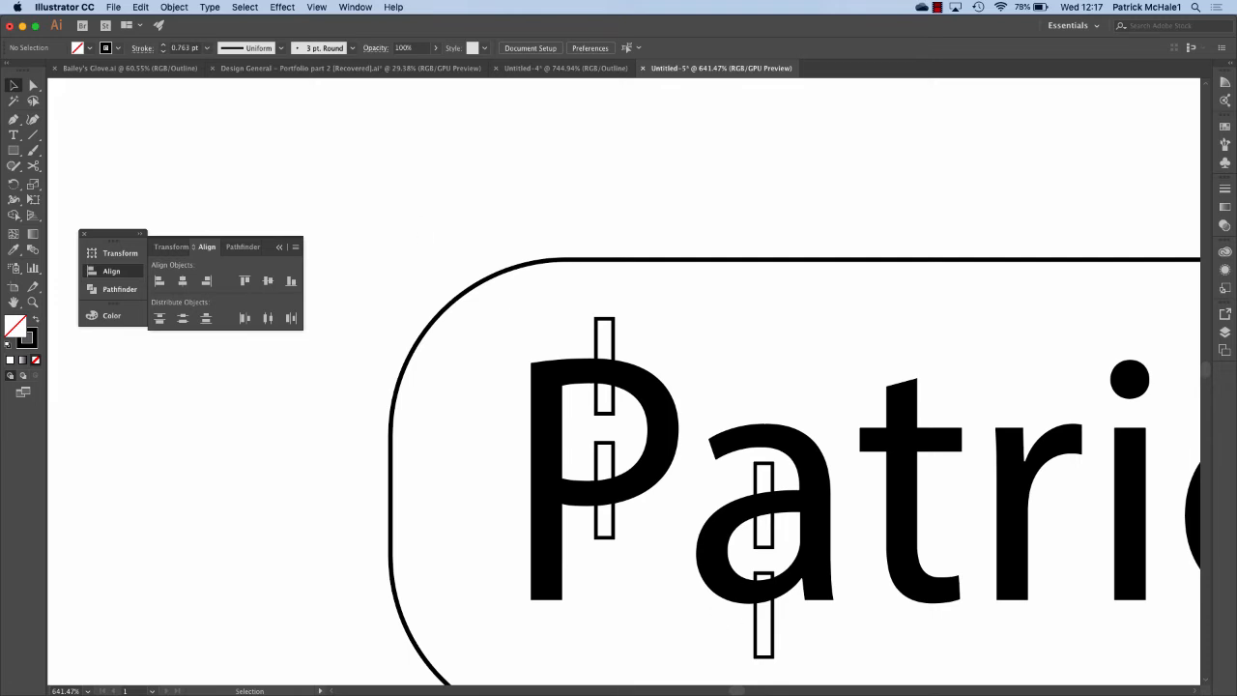
pyautogui.click(316, 6)
pyautogui.click(338, 22)
# Show the Pathfinder options in the floating panel beside the name tag.
pyautogui.hscroll(3, 612, 123)
pyautogui.scroll(-2, 612, 124)
pyautogui.scroll(-4, 612, 124)
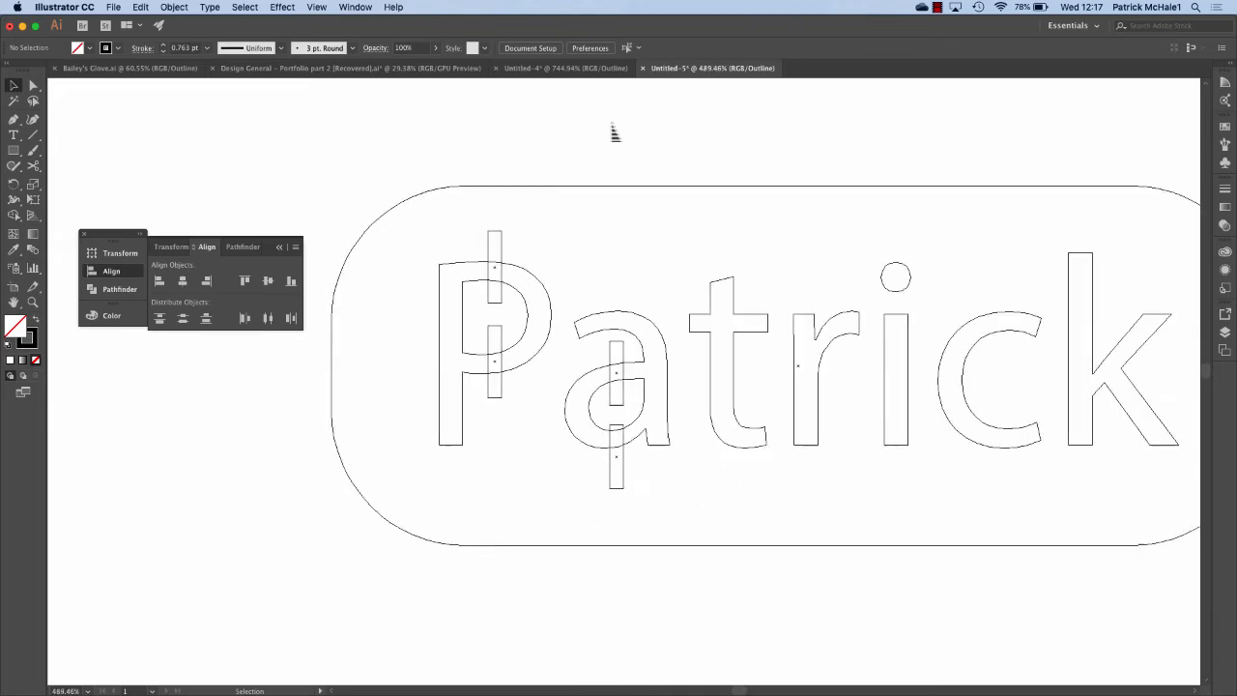
pyautogui.scroll(2, 612, 123)
pyautogui.hscroll(1, 612, 124)
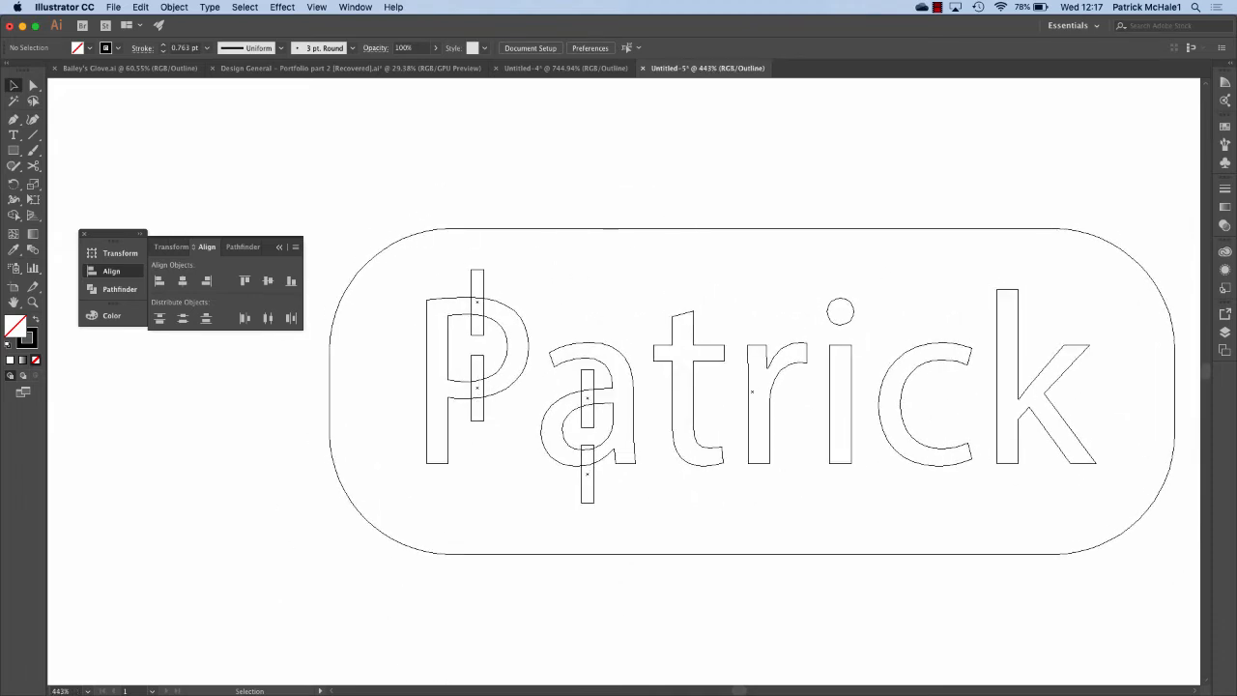
pyautogui.click(241, 246)
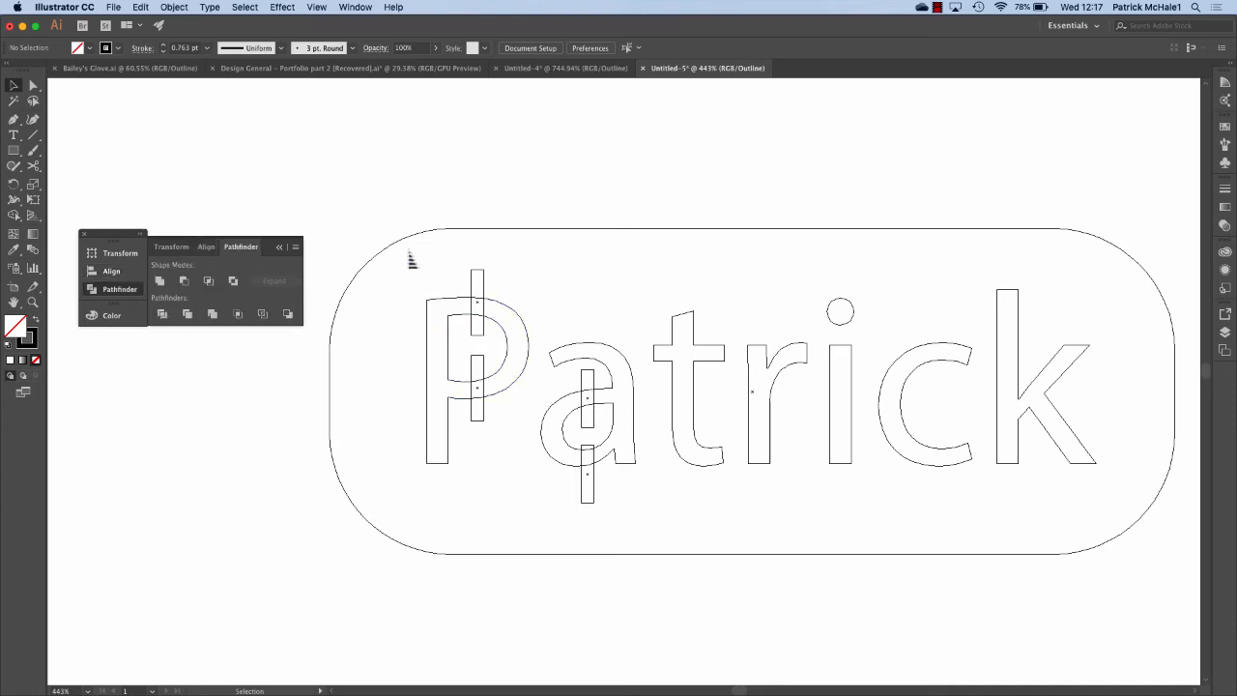
# Select the tag outline, Patrick letters and bars together with Cmd+A.
pyautogui.moveTo(408, 250); pyautogui.dragTo(1110, 522)
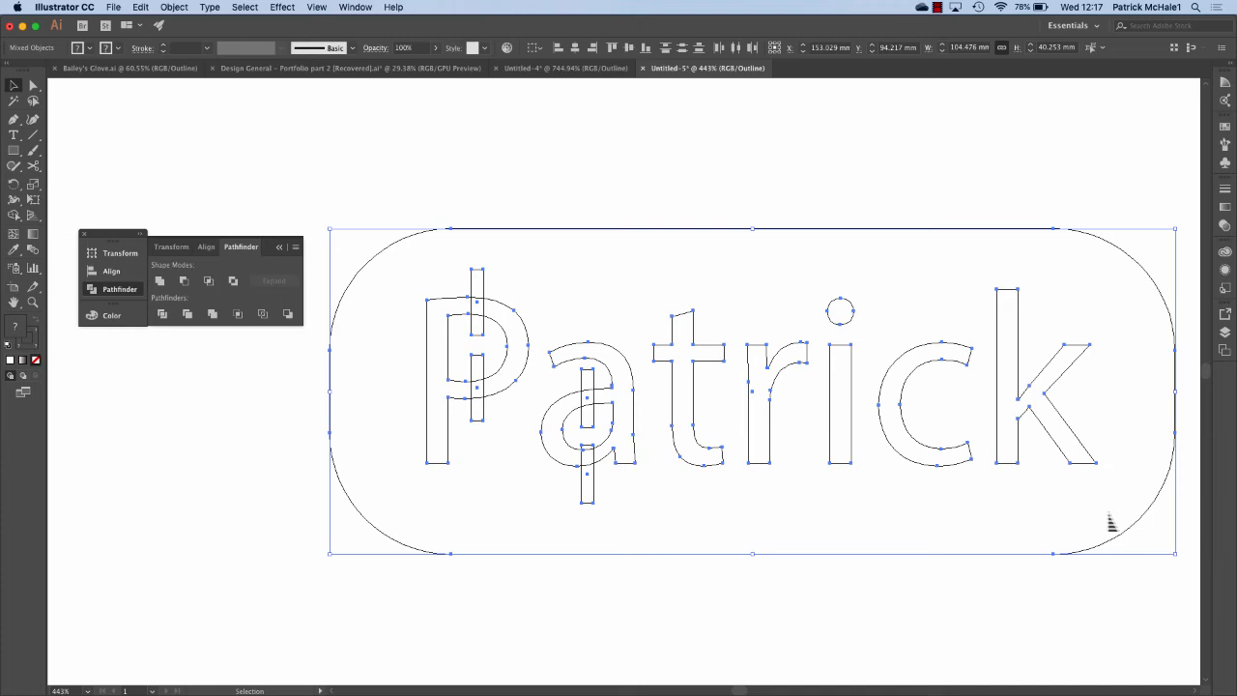
pyautogui.click(852, 207)
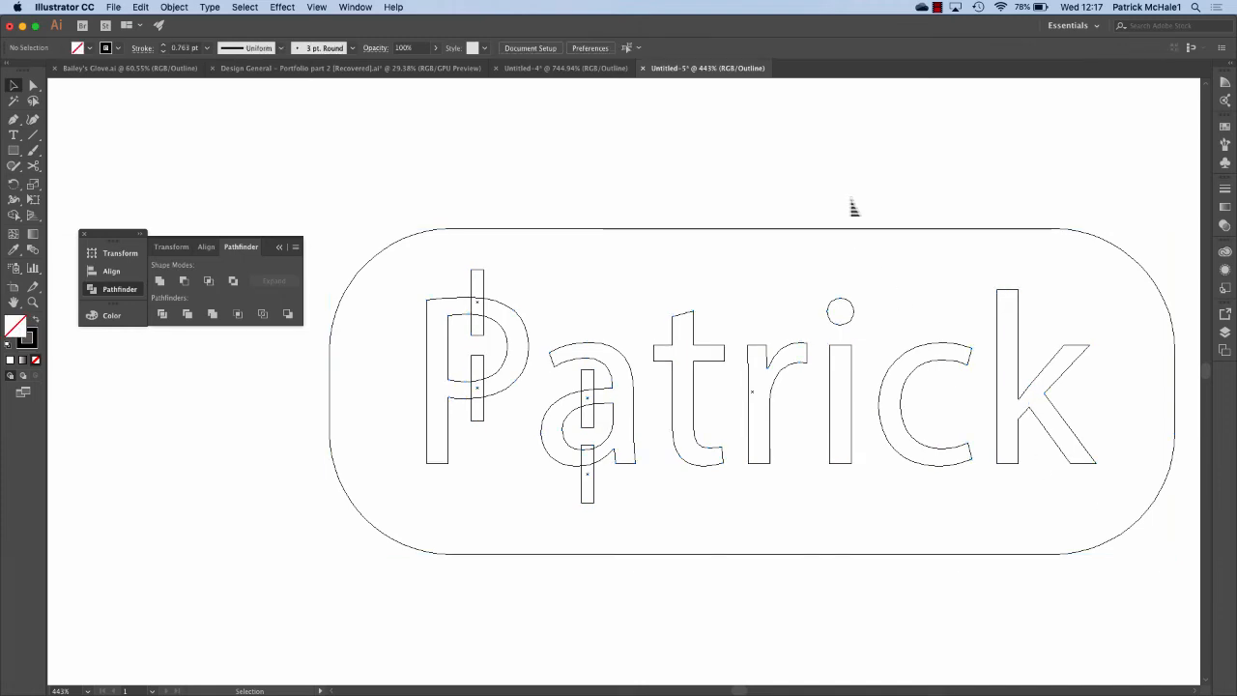
pyautogui.press('super+a')
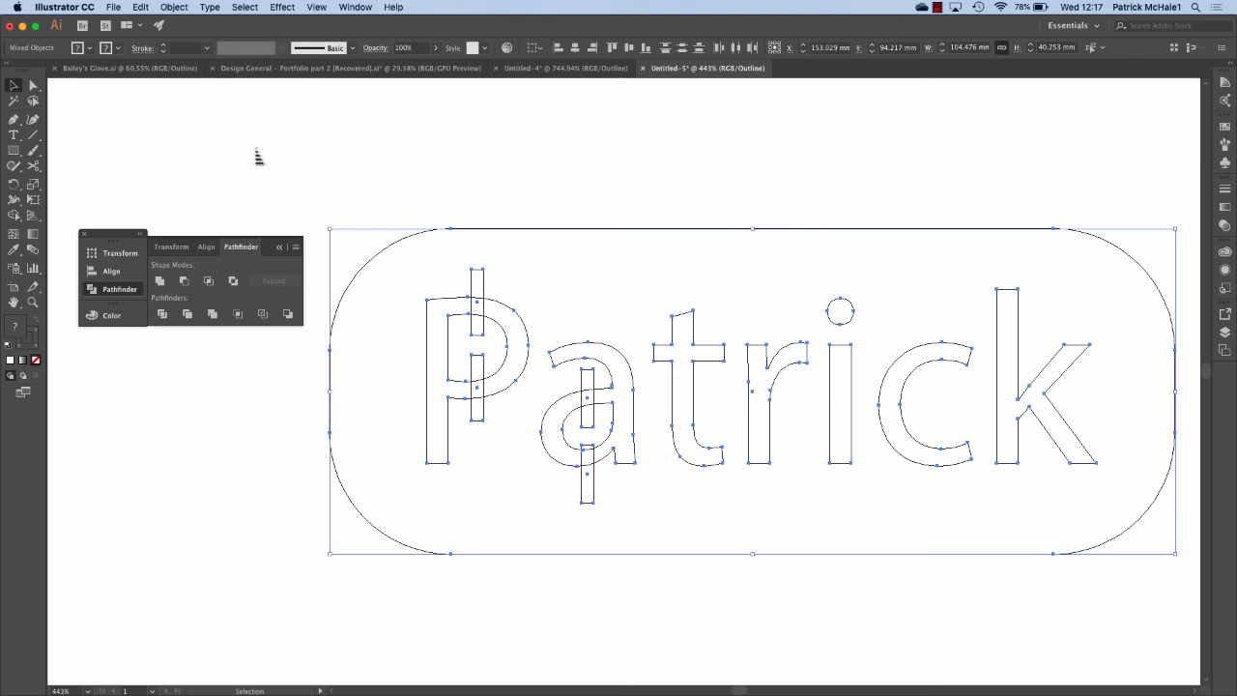
pyautogui.hscroll(3, 885, 558)
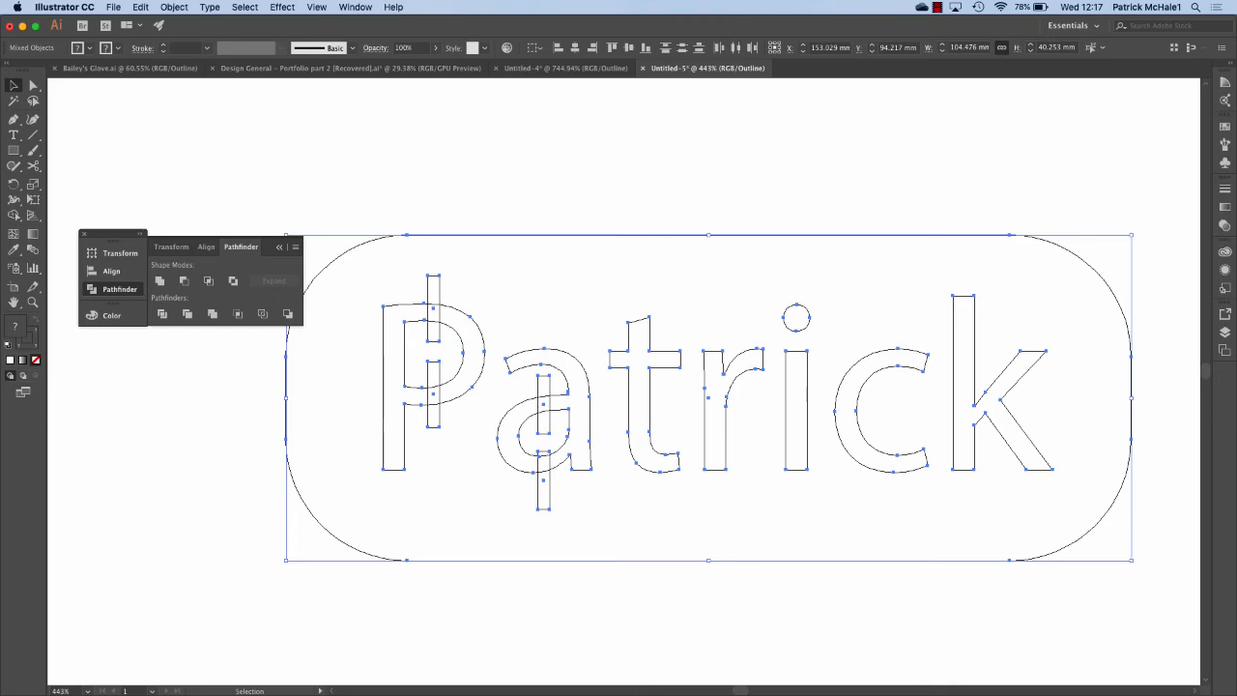
pyautogui.click(317, 7)
pyautogui.moveTo(356, 7)
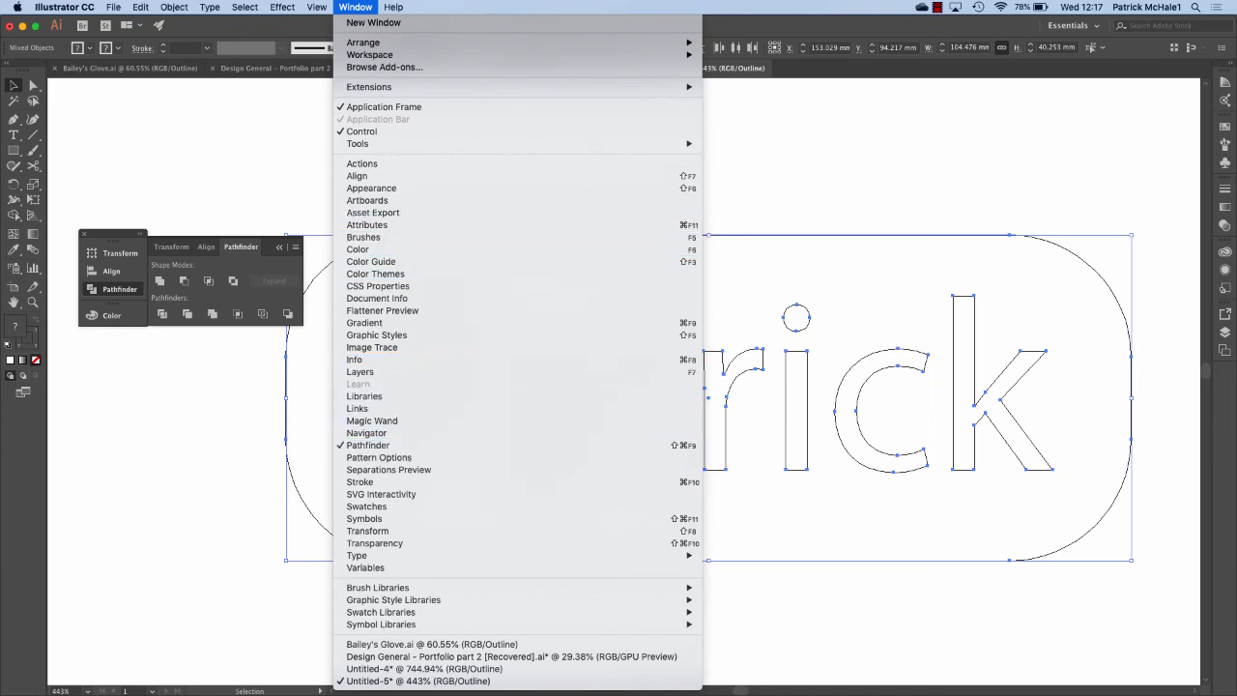
pyautogui.press('Escape')
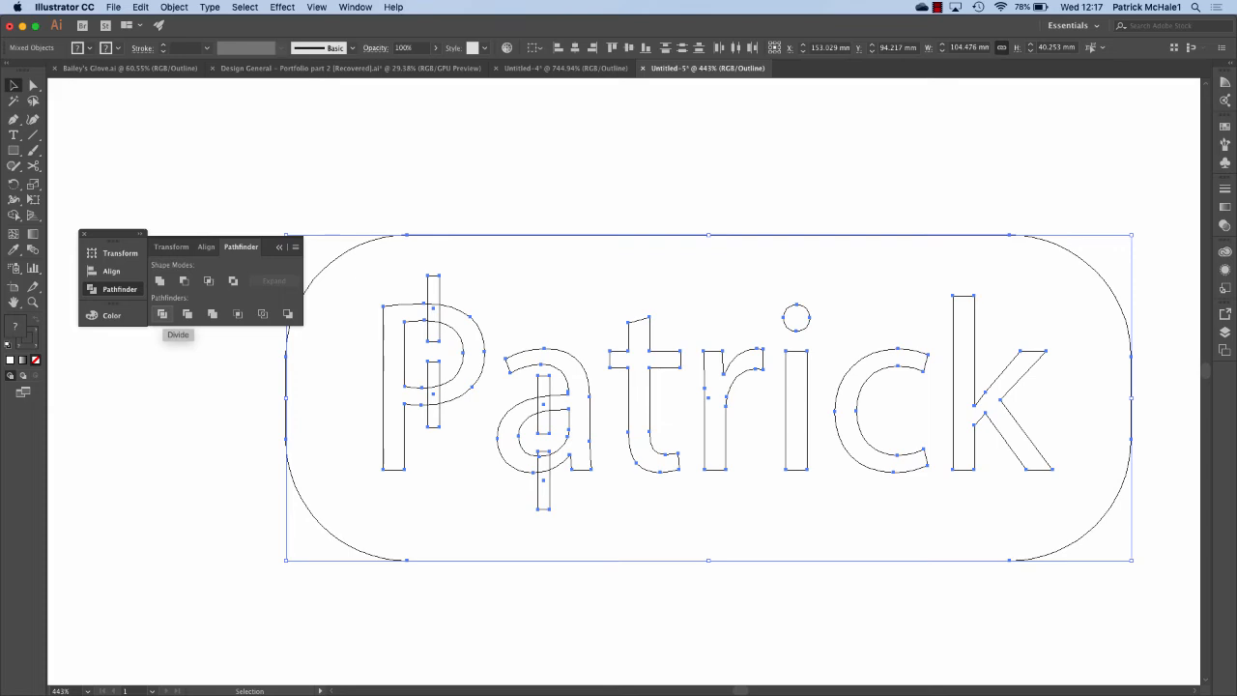
# Apply Pathfinder Divide to the tag, letters and bars, then deselect everything.
pyautogui.click(163, 313)
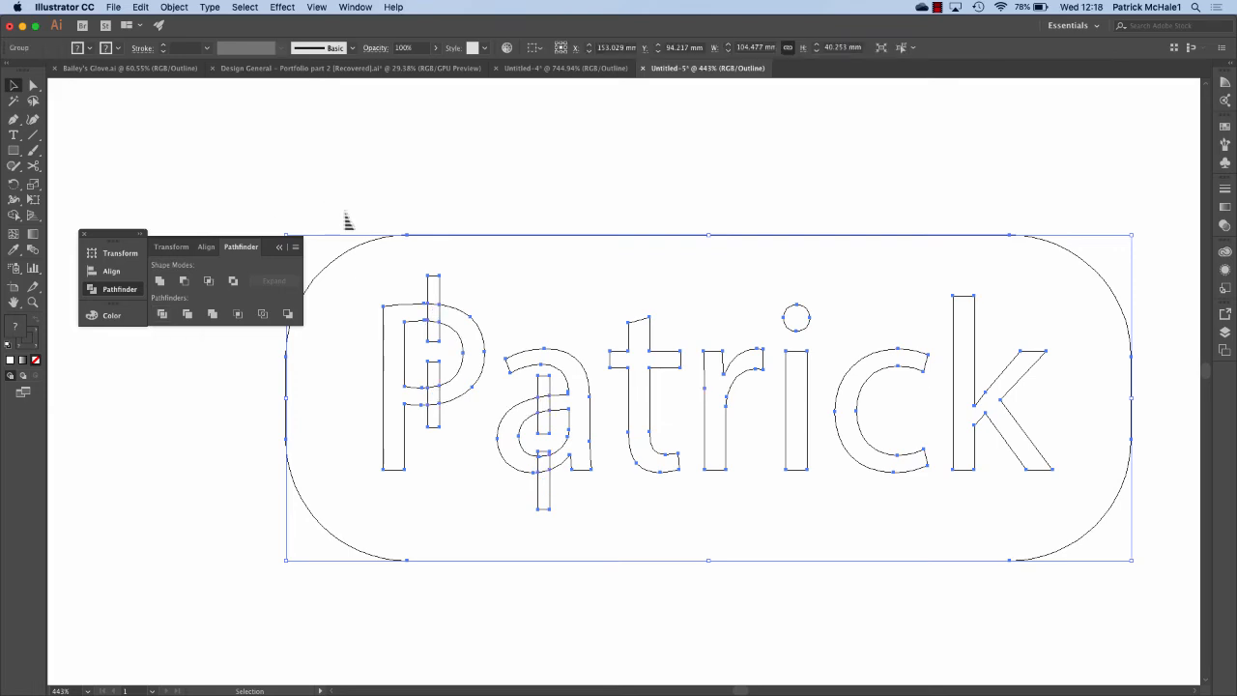
pyautogui.click(395, 184)
pyautogui.scroll(1, 398, 185)
pyautogui.scroll(3, 398, 186)
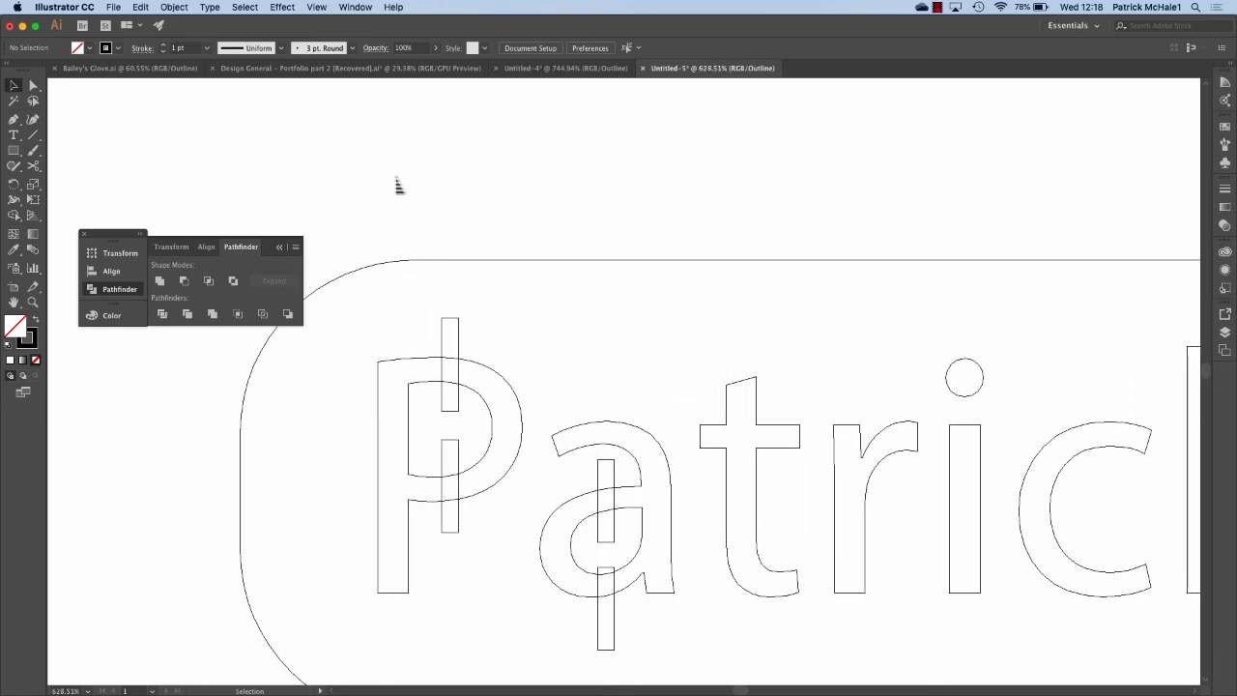
pyautogui.scroll(-2, 398, 185)
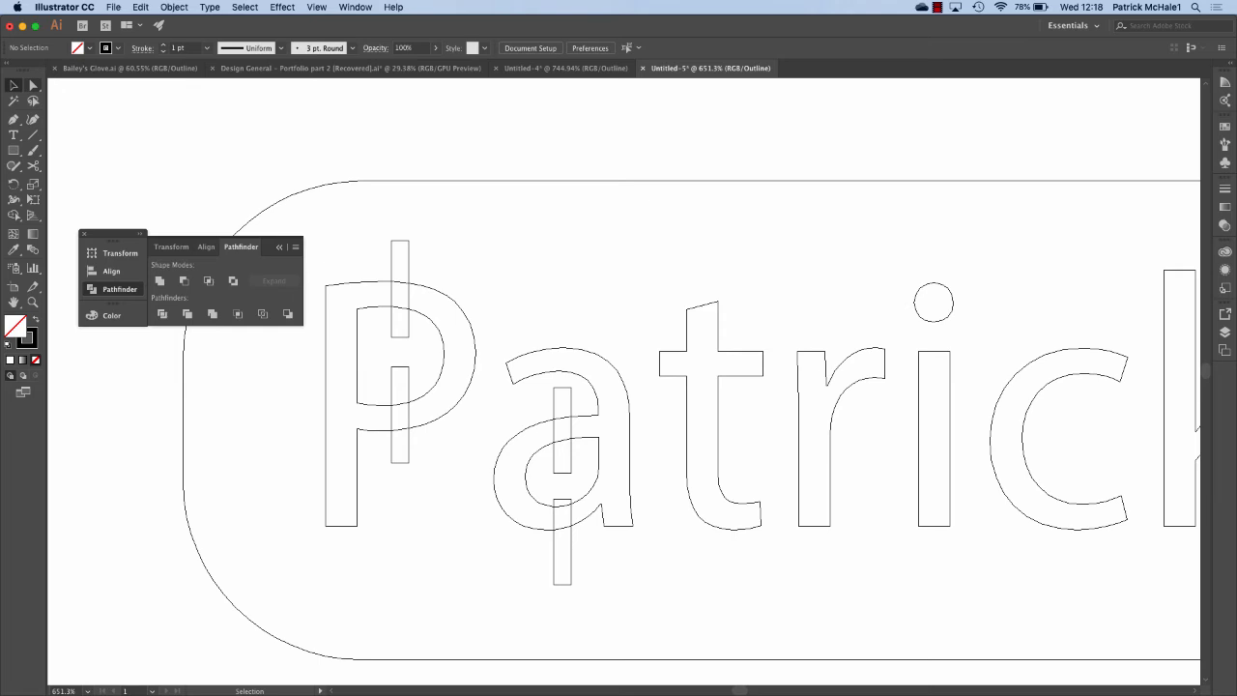
# Cut stencil gaps through the P by deleting its two bridge rectangles with Direct Selection.
pyautogui.press('a')
pyautogui.scroll(5, 286, 185)
pyautogui.scroll(-5, 286, 186)
pyautogui.hscroll(2, 286, 185)
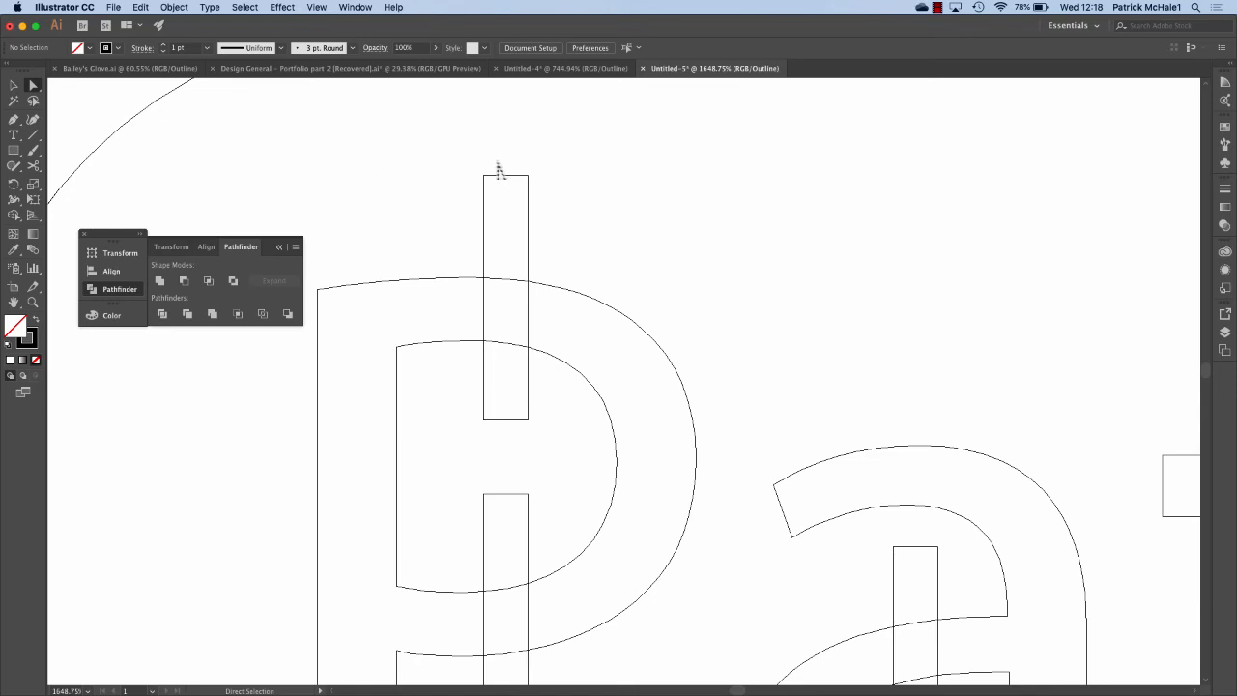
pyautogui.moveTo(491, 156); pyautogui.dragTo(519, 436)
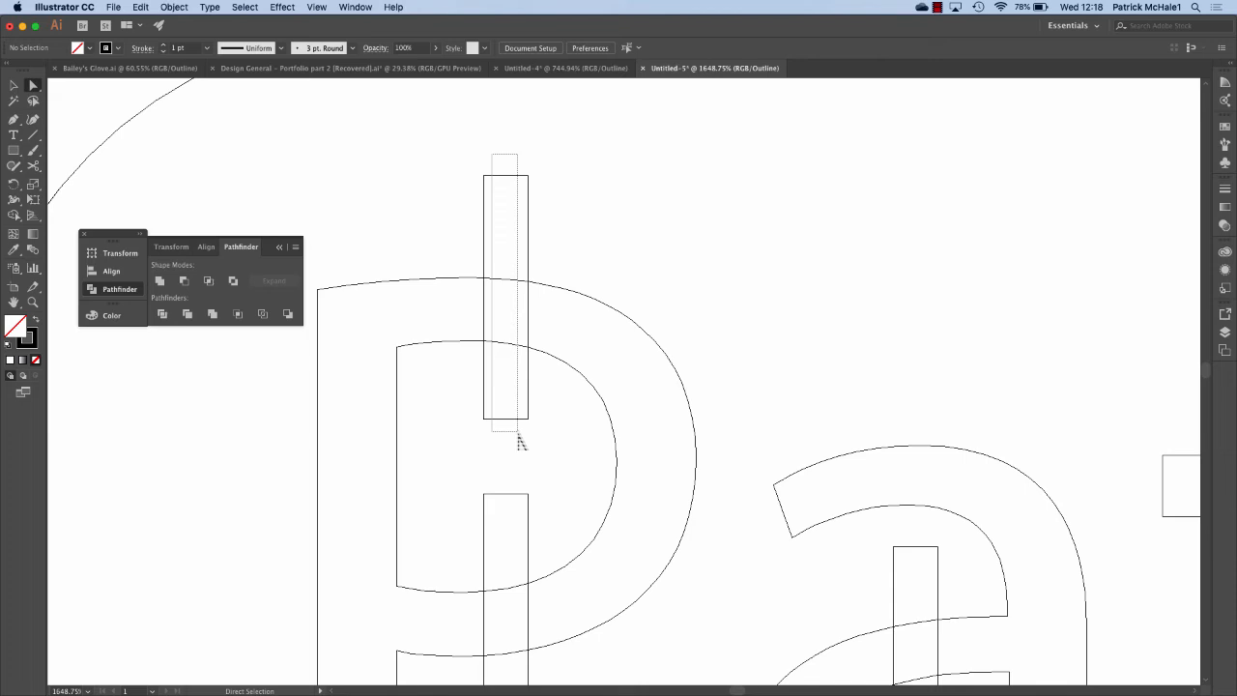
pyautogui.moveTo(519, 437); pyautogui.dragTo(519, 437)
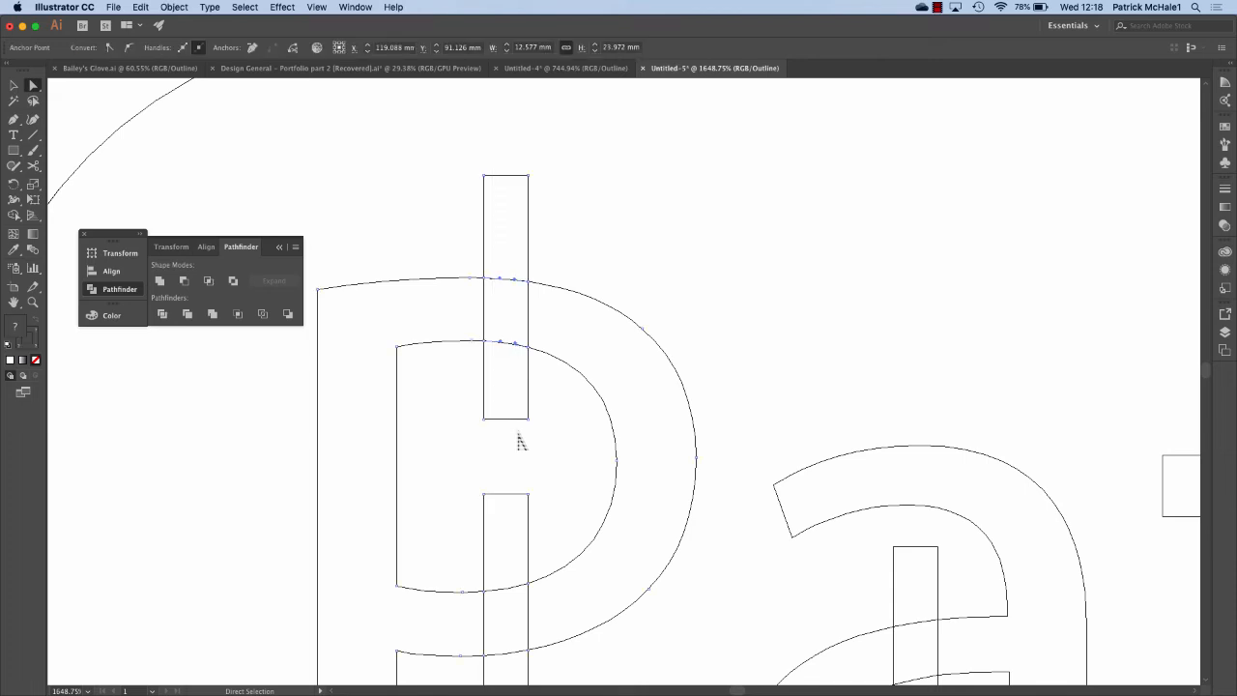
pyautogui.press('Delete')
pyautogui.press('Delete')
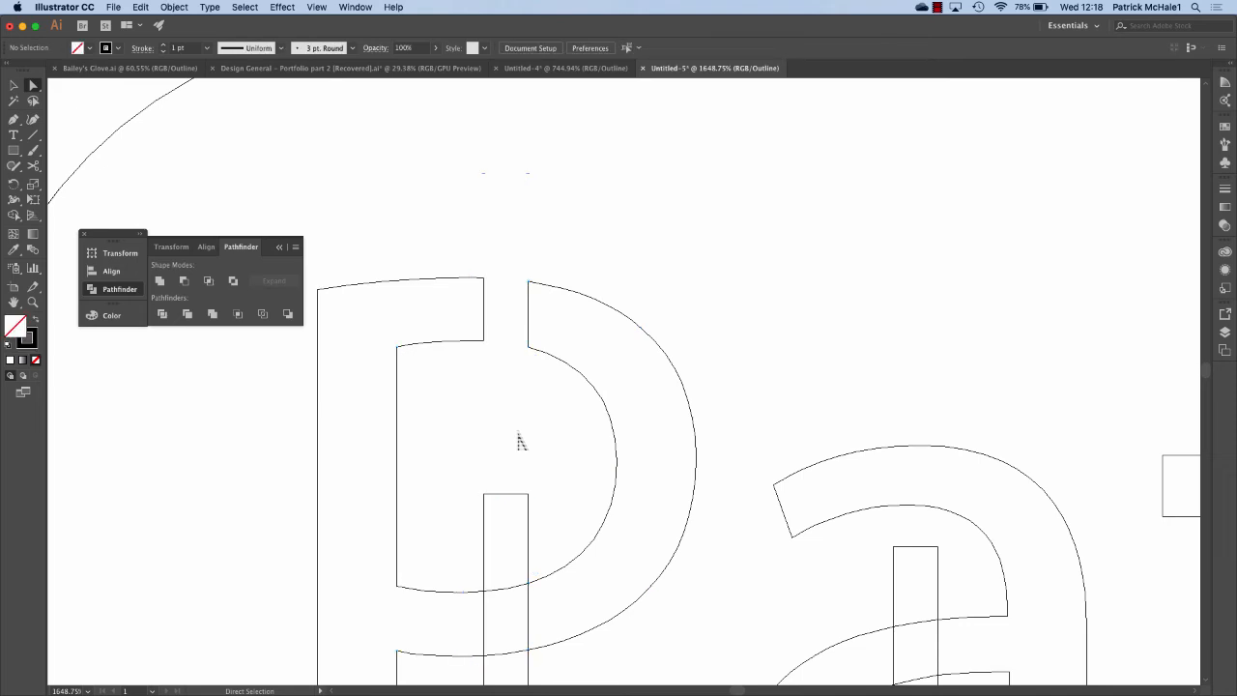
pyautogui.scroll(-5, 522, 442)
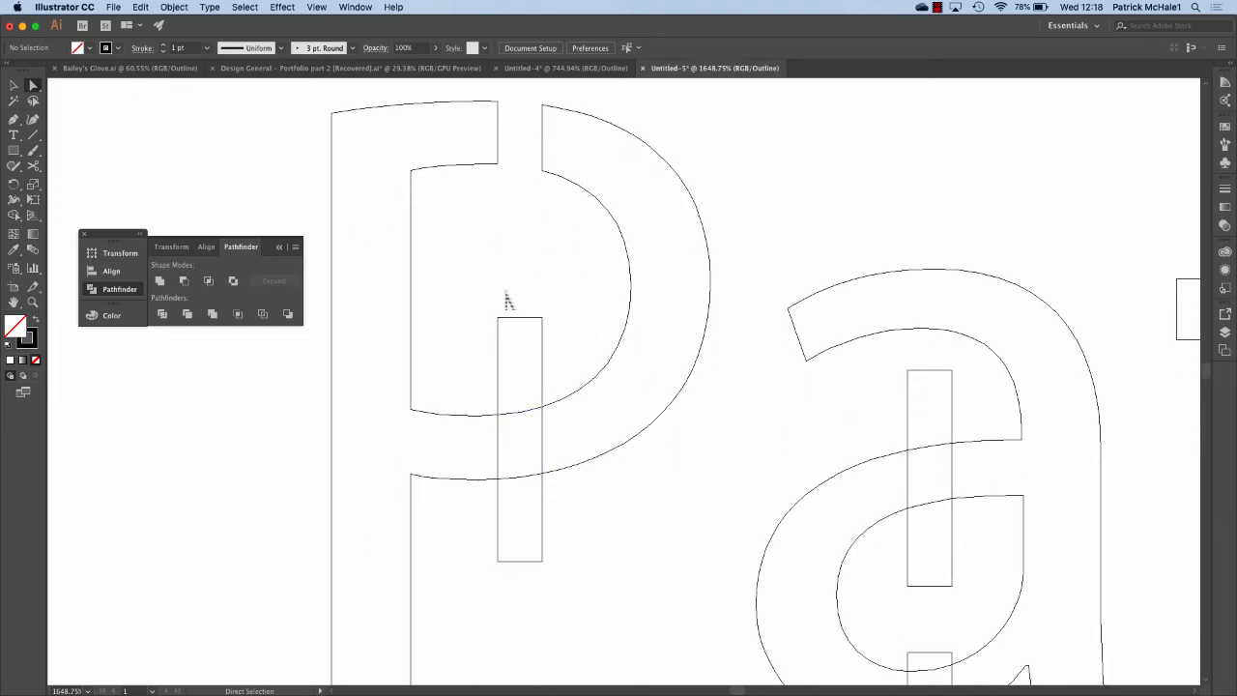
pyautogui.moveTo(505, 292); pyautogui.dragTo(531, 589)
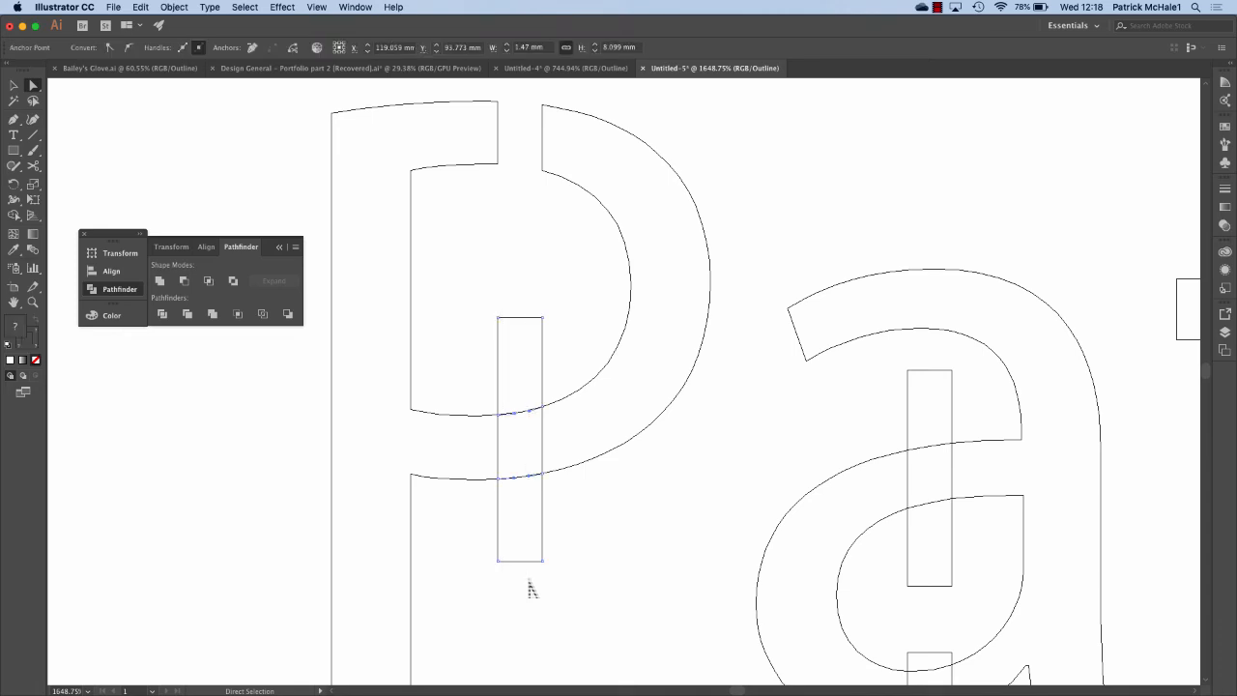
pyautogui.press('Delete')
pyautogui.press('Delete')
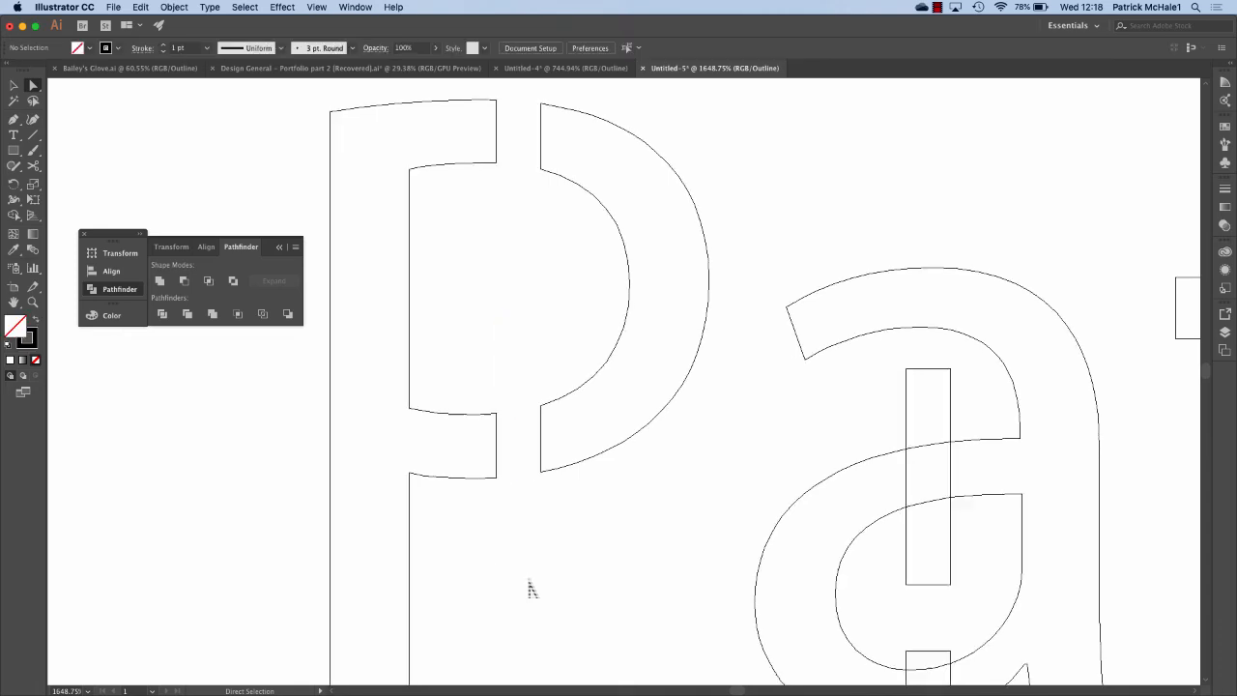
# Cut stencil gaps into the top and bowl of the a by deleting its bridges.
pyautogui.hscroll(5, 529, 585)
pyautogui.scroll(-3, 529, 585)
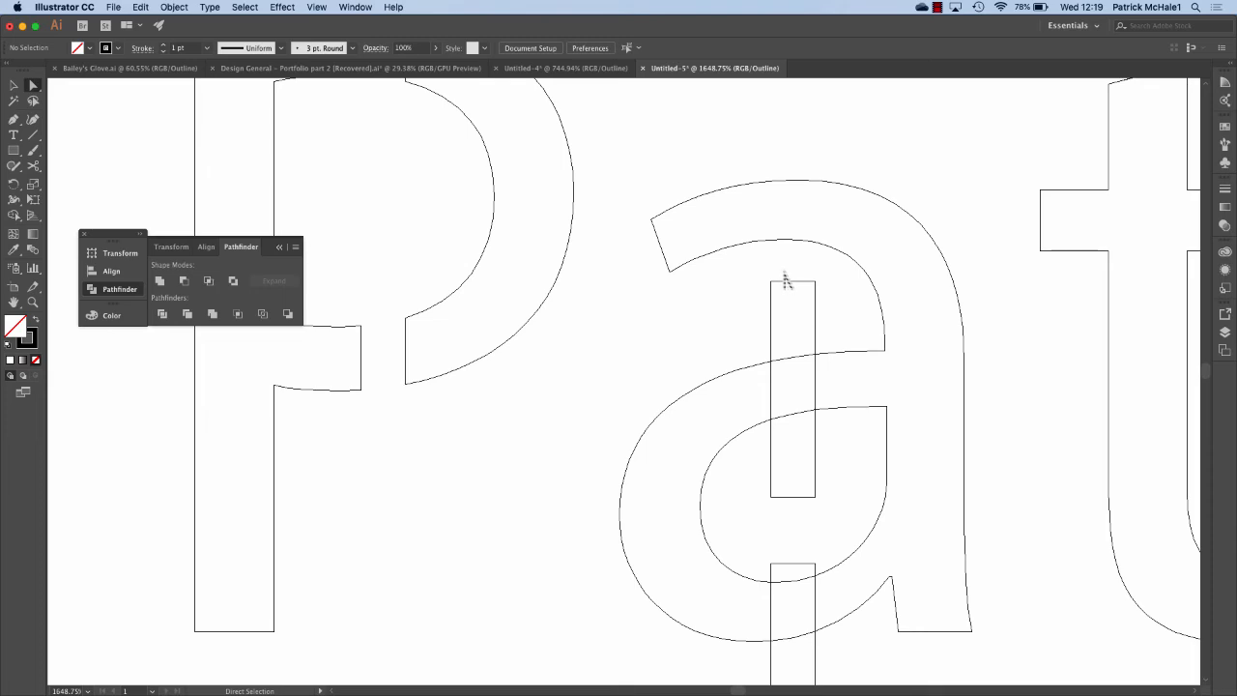
pyautogui.moveTo(784, 271); pyautogui.dragTo(805, 522)
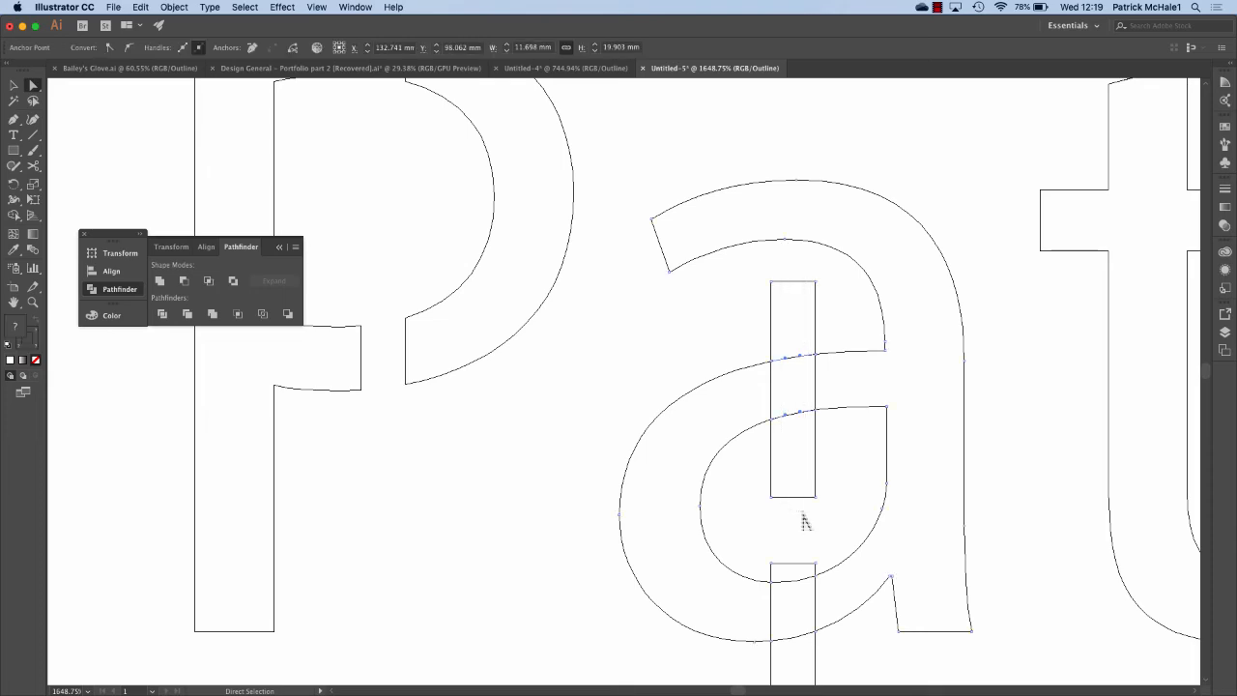
pyautogui.press('Delete')
pyautogui.press('Delete')
pyautogui.scroll(-3, 814, 549)
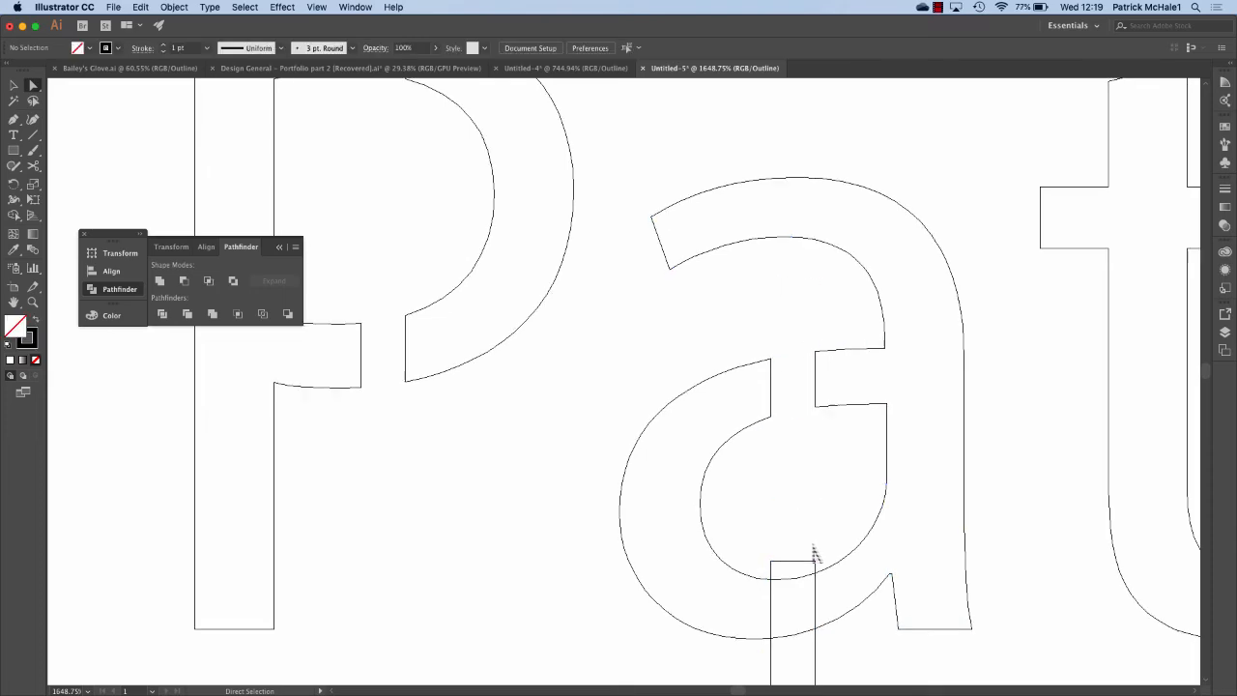
pyautogui.moveTo(765, 439); pyautogui.dragTo(781, 666)
pyautogui.press('Delete')
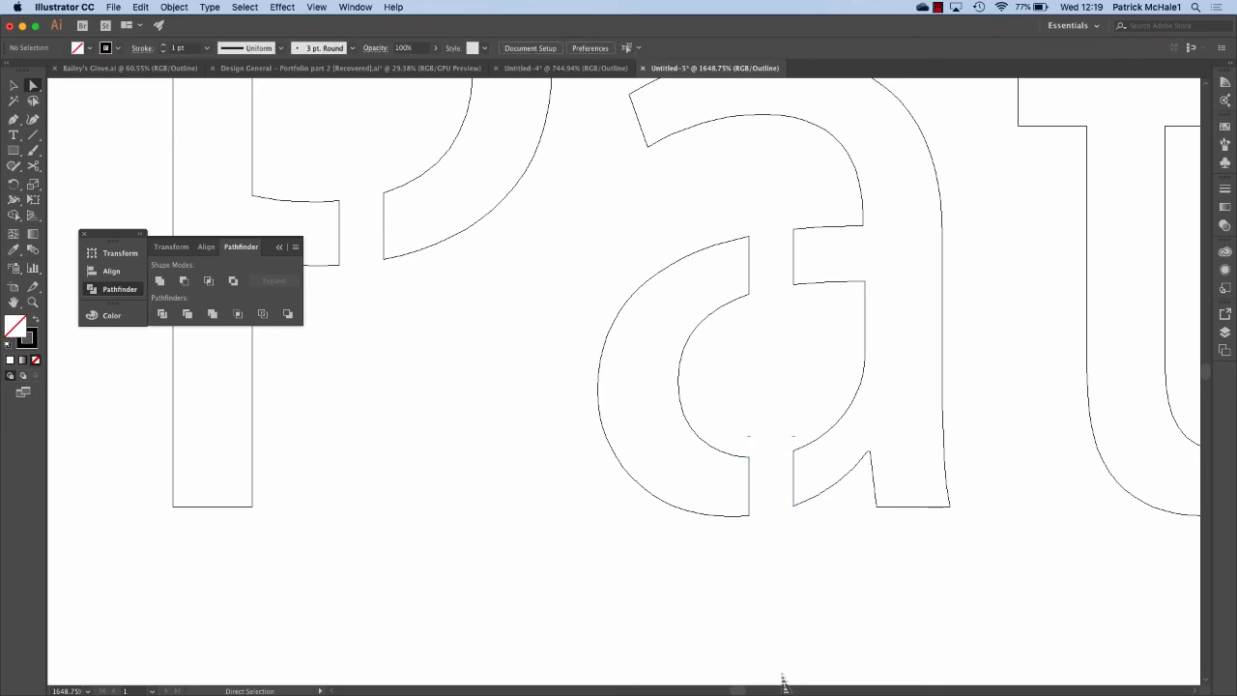
pyautogui.scroll(-10, 783, 681)
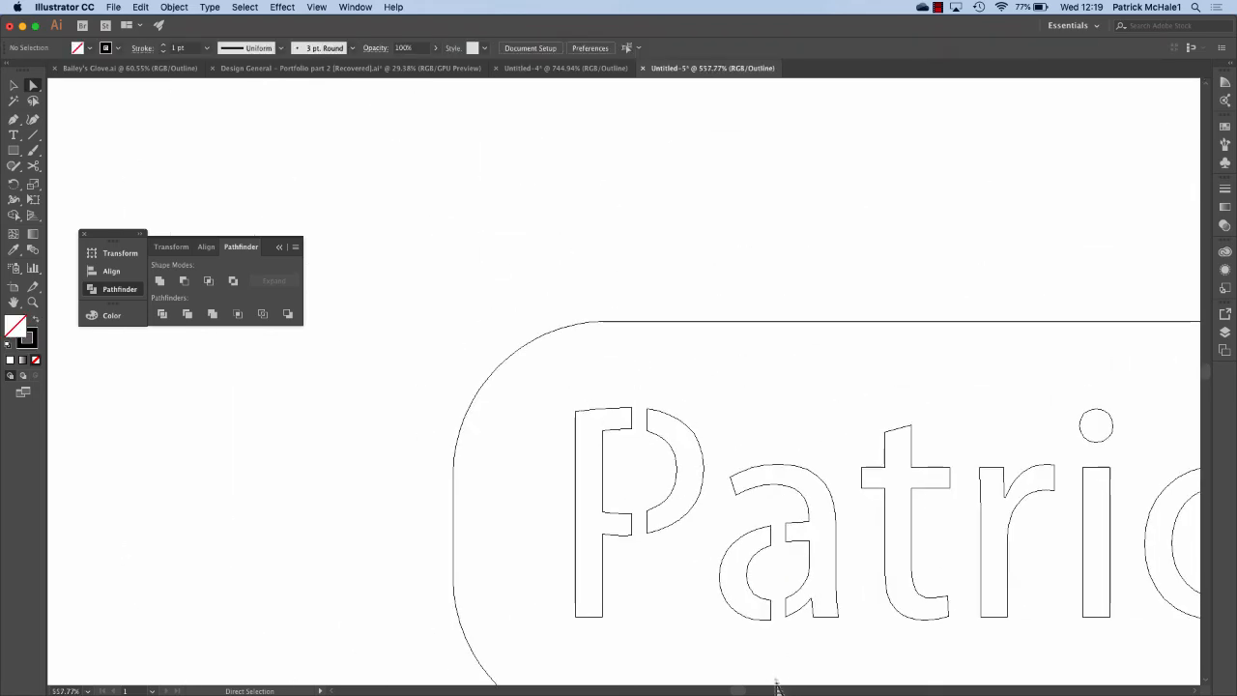
pyautogui.scroll(-5, 776, 686)
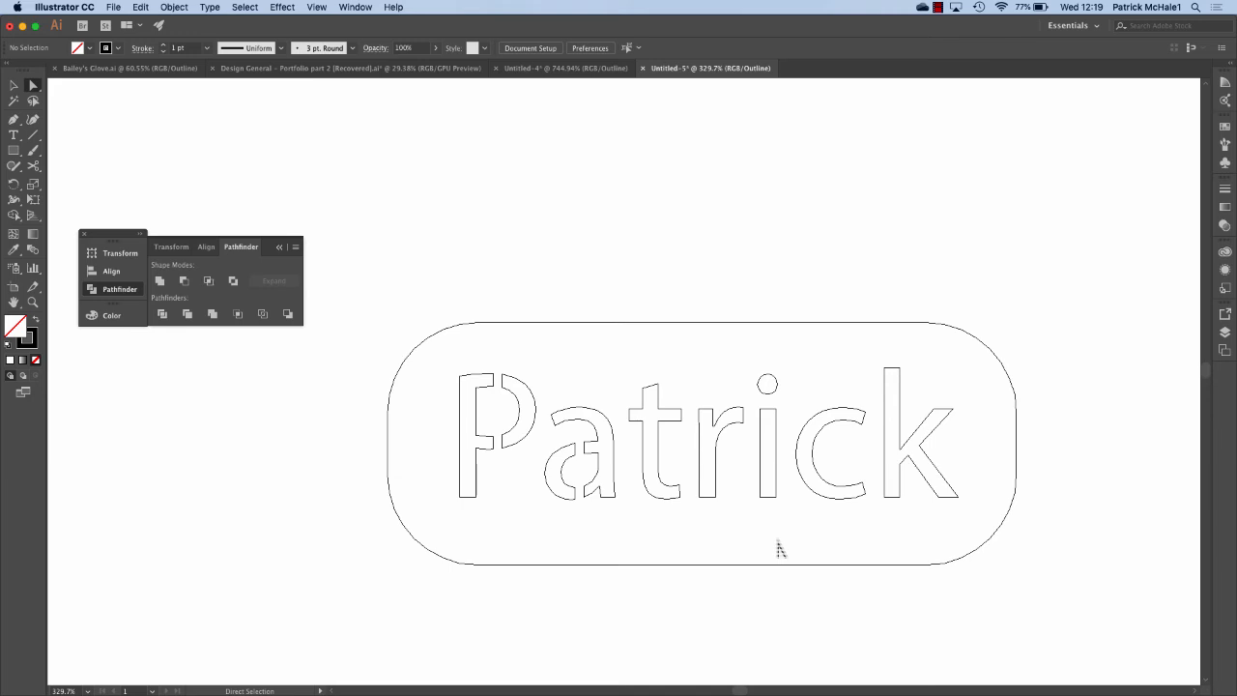
pyautogui.scroll(2, 780, 549)
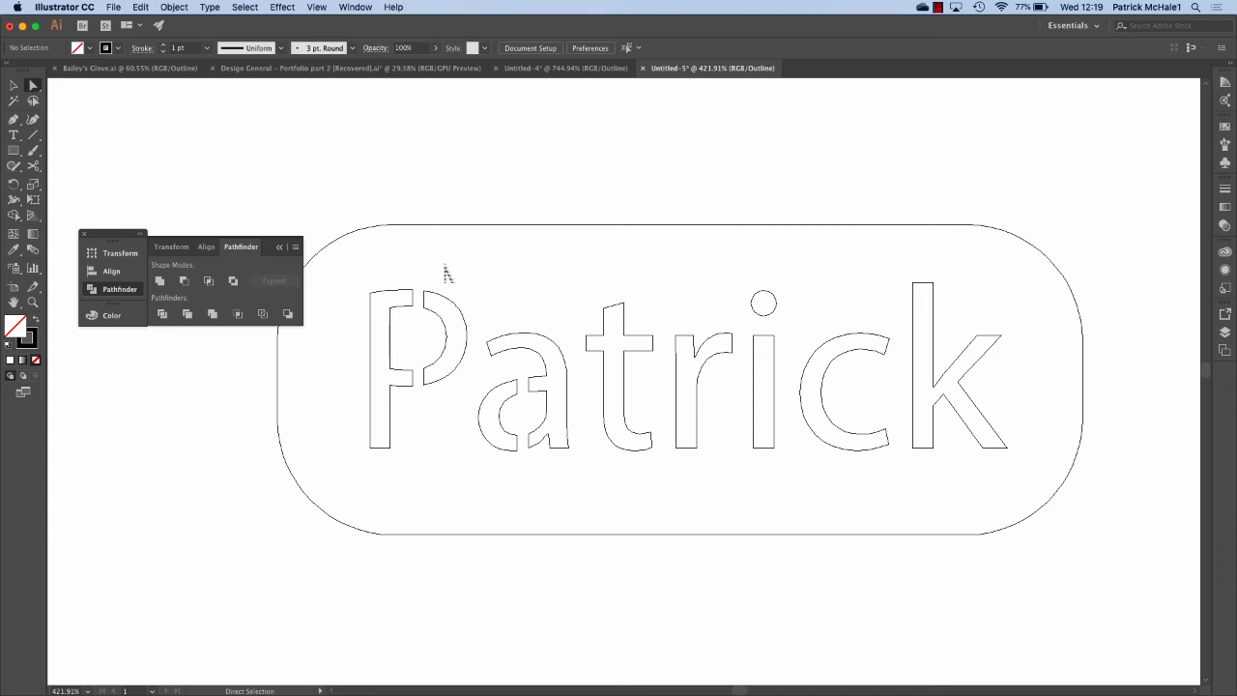
pyautogui.scroll(-1, 446, 275)
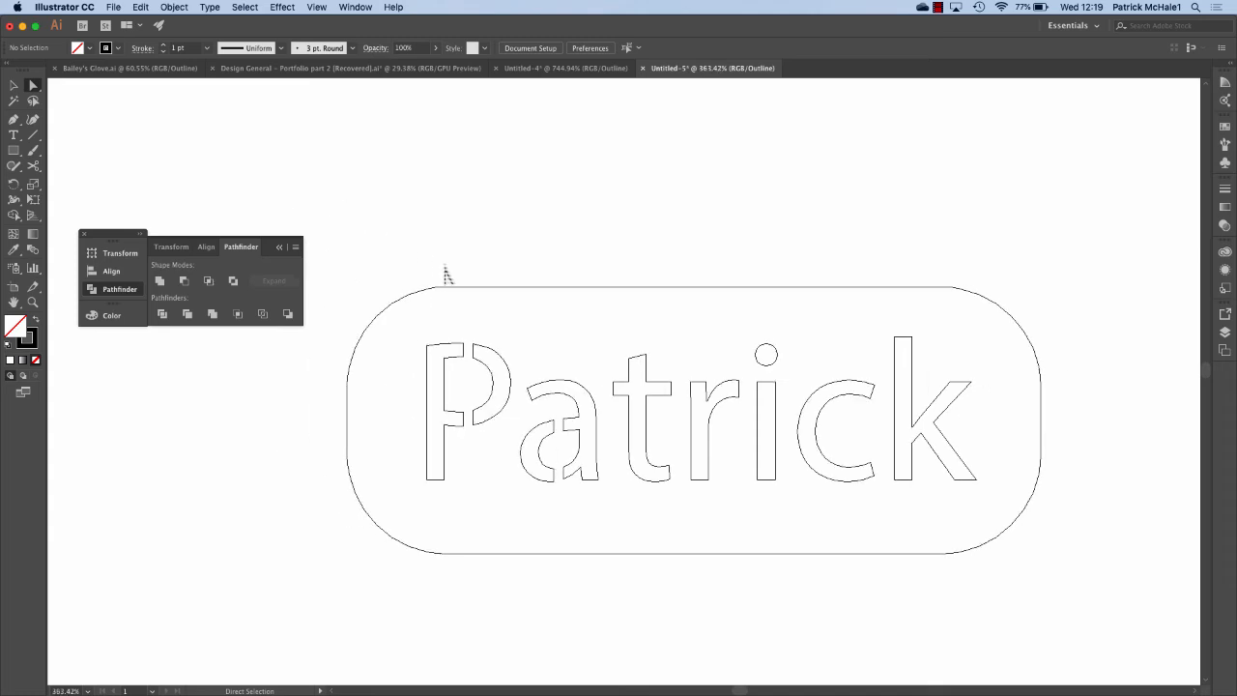
pyautogui.press('v')
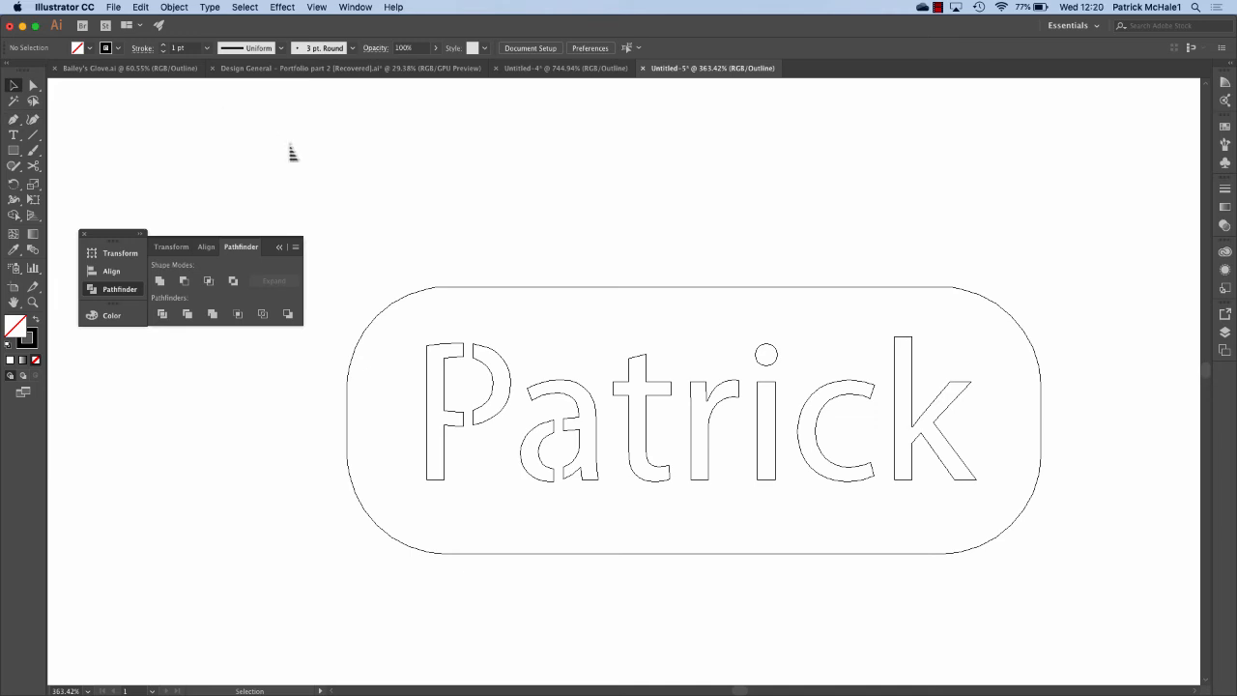
# Select all the tag artwork and show the Transform panel with proportions linked.
pyautogui.moveTo(329, 250); pyautogui.dragTo(1046, 585)
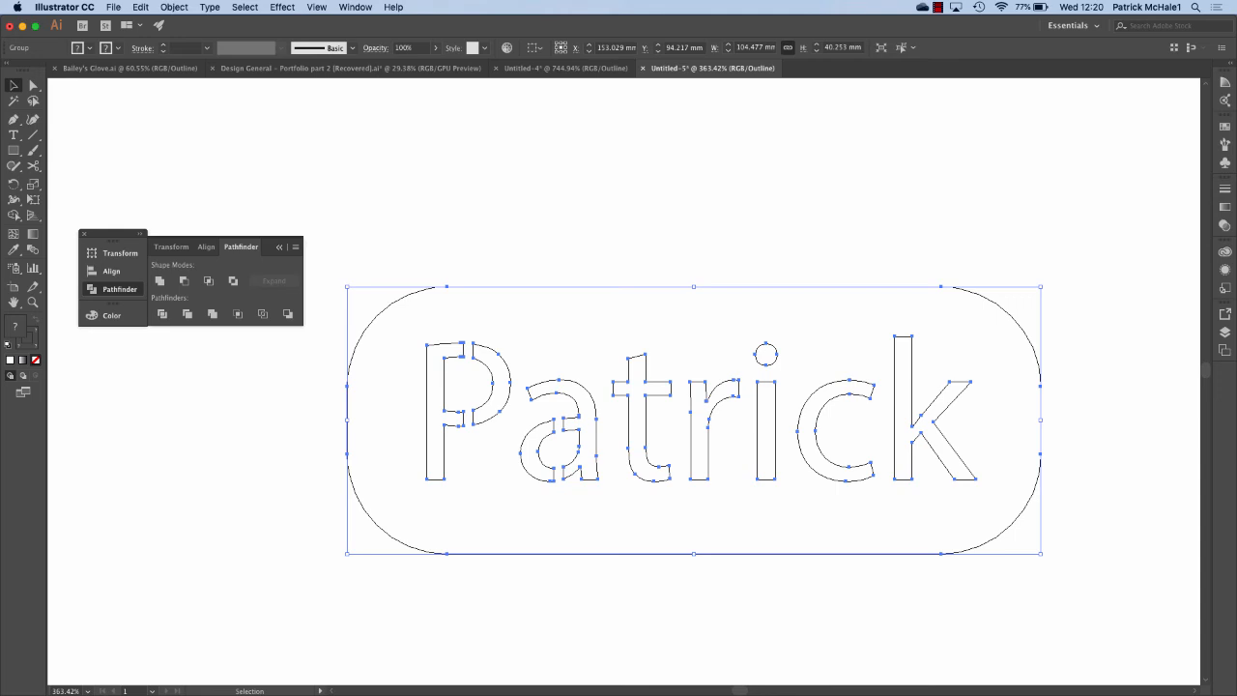
pyautogui.click(355, 7)
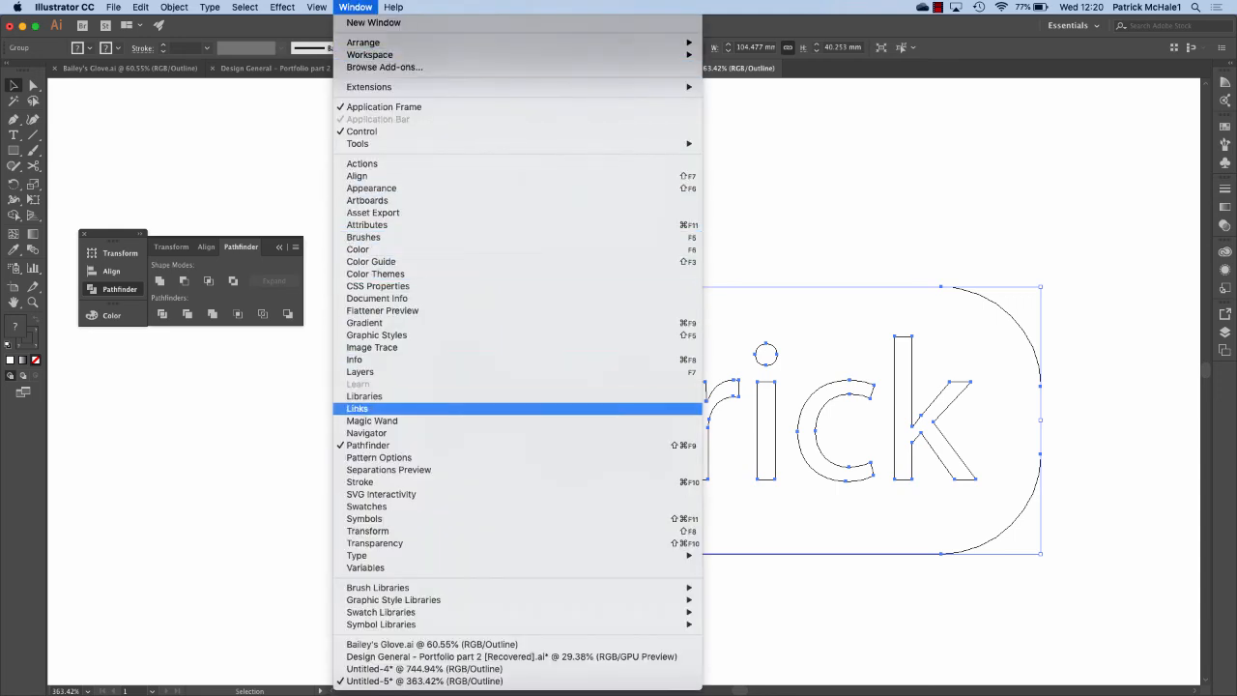
pyautogui.click(386, 531)
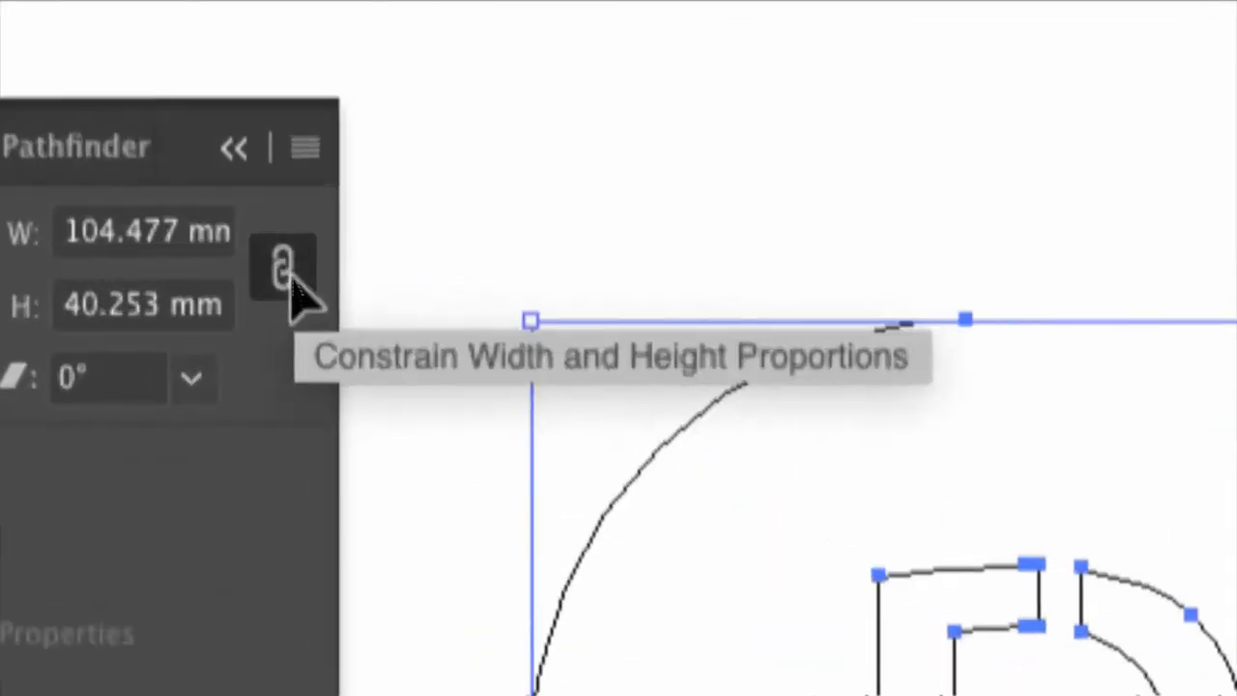
pyautogui.click(293, 278)
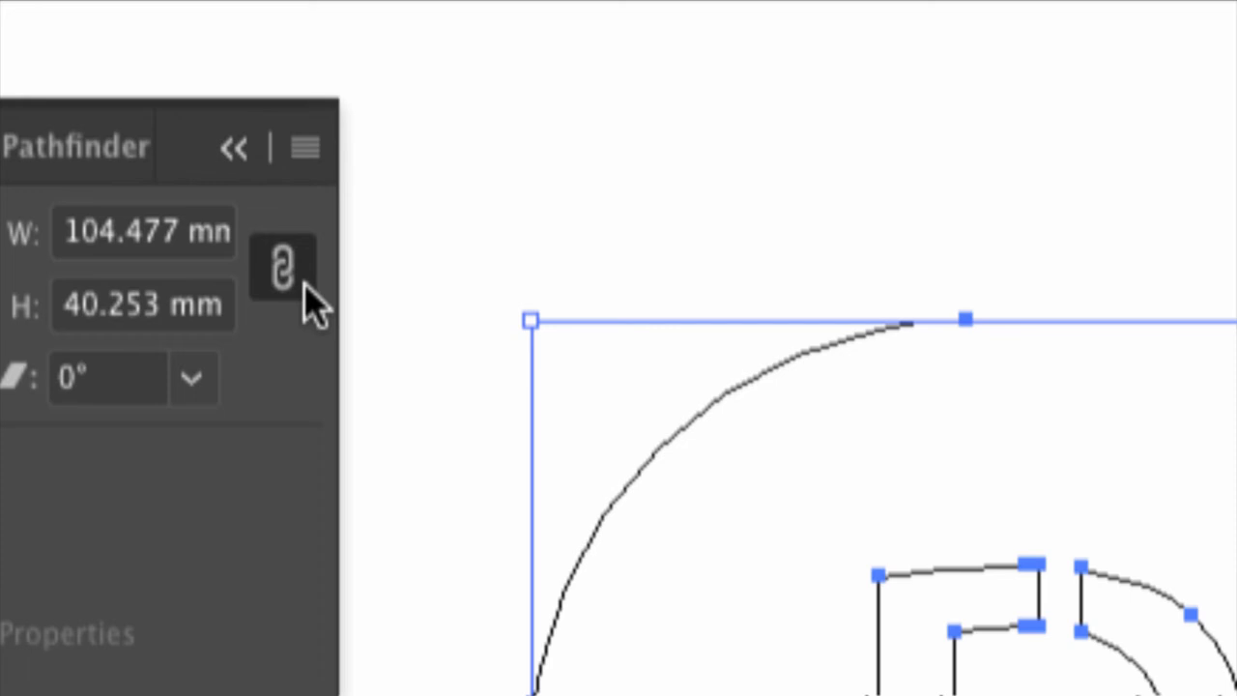
pyautogui.click(282, 263)
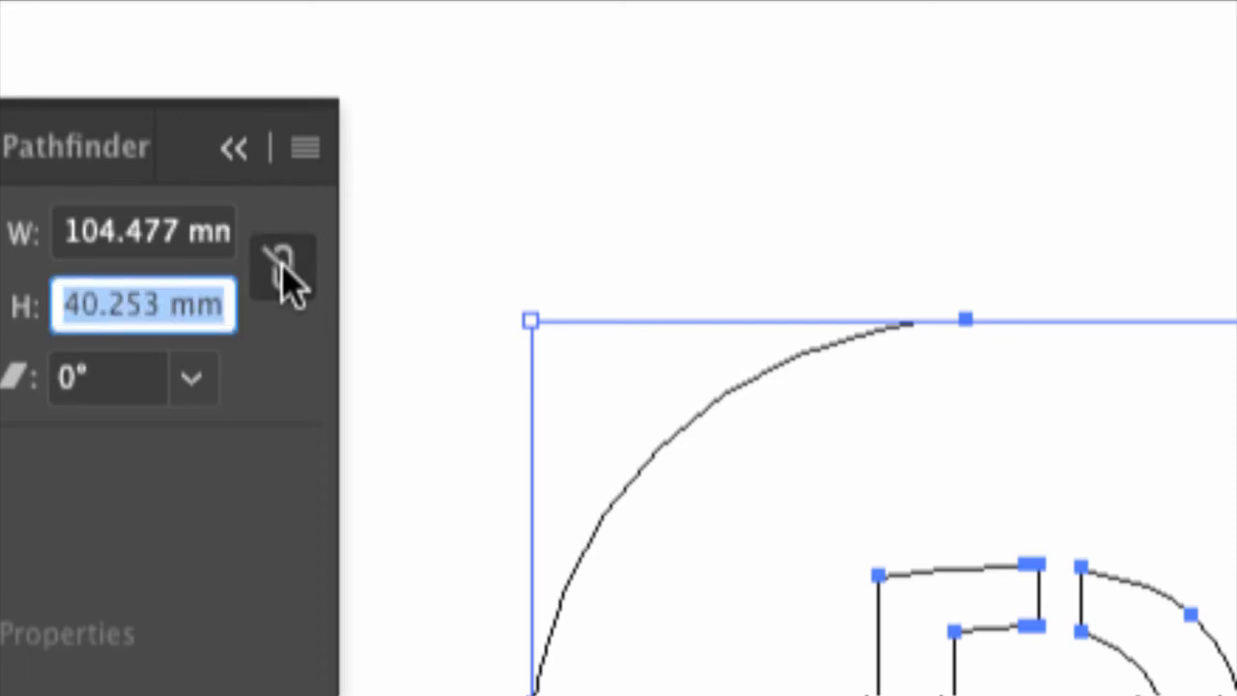
pyautogui.click(288, 276)
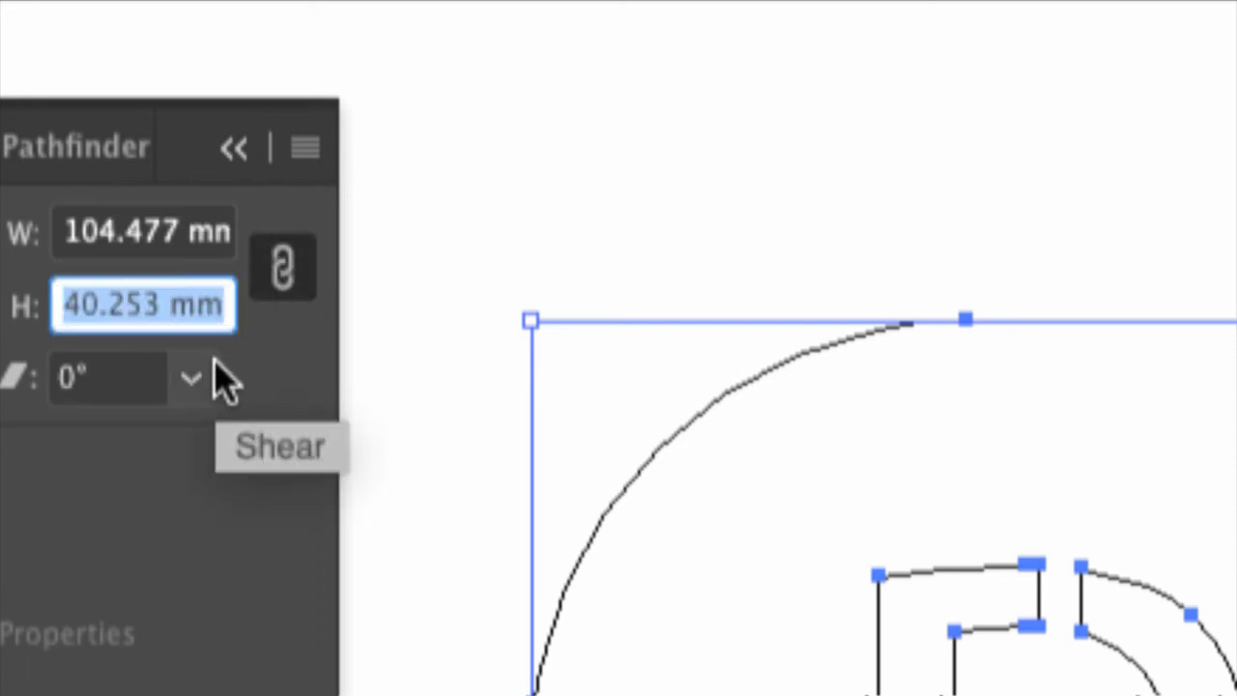
# Set the width to 70 mm, shrinking the tag proportionally to 26.97 mm tall.
pyautogui.tripleClick(127, 244)
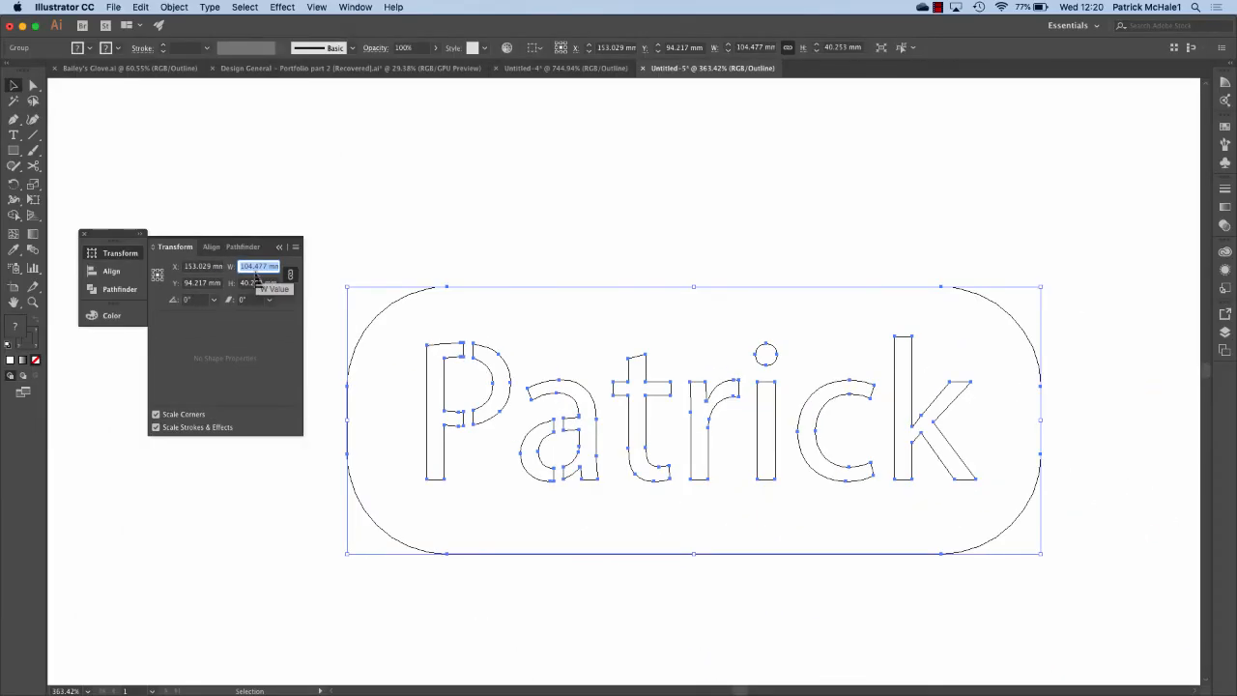
pyautogui.write('70')
pyautogui.press('Return')
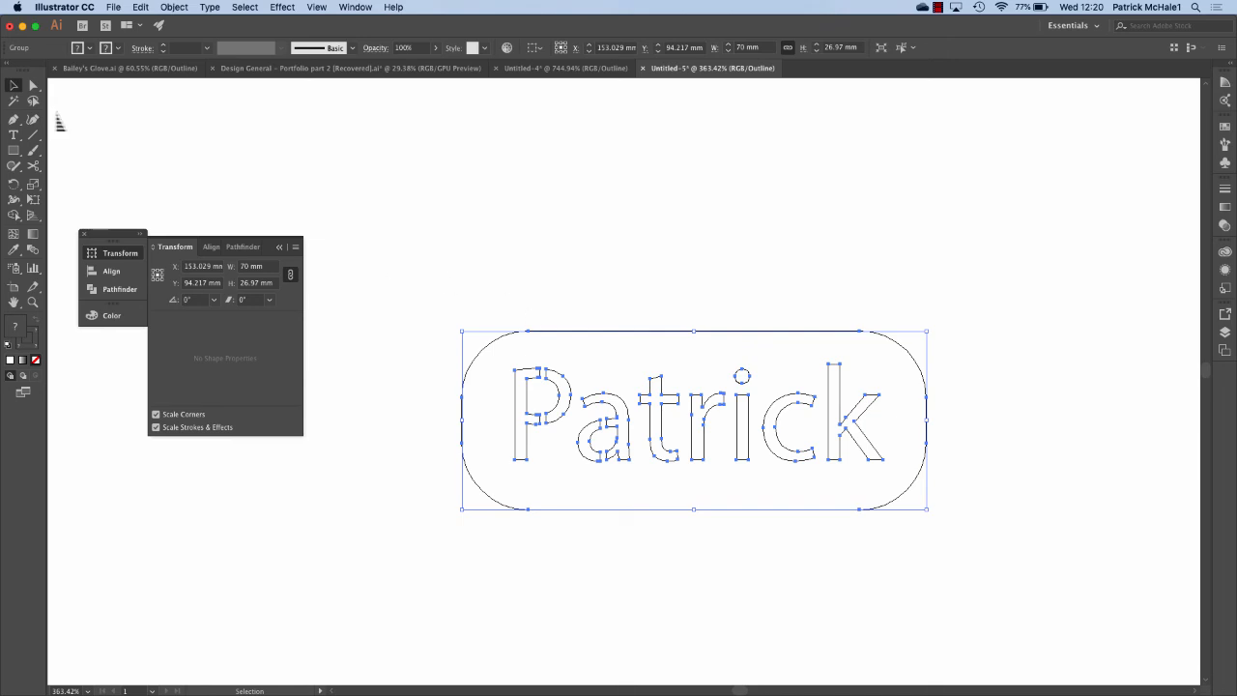
pyautogui.click(340, 138)
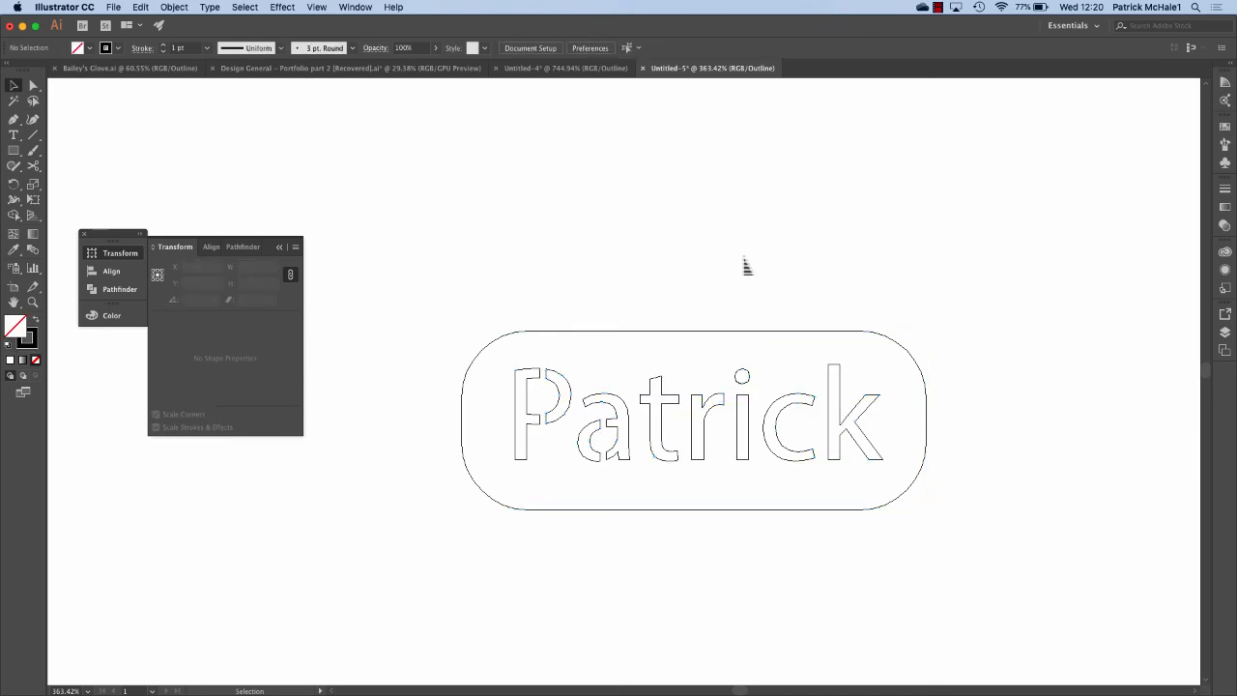
pyautogui.scroll(-1, 746, 267)
pyautogui.scroll(3, 746, 267)
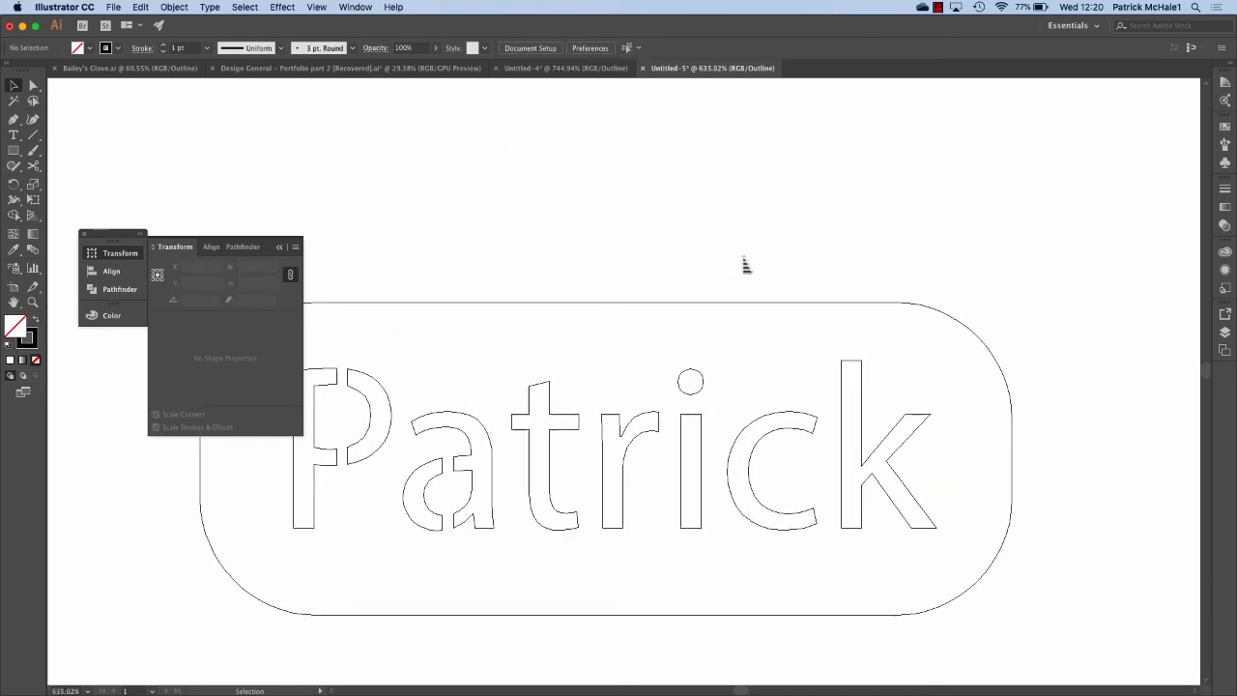
pyautogui.scroll(1, 746, 264)
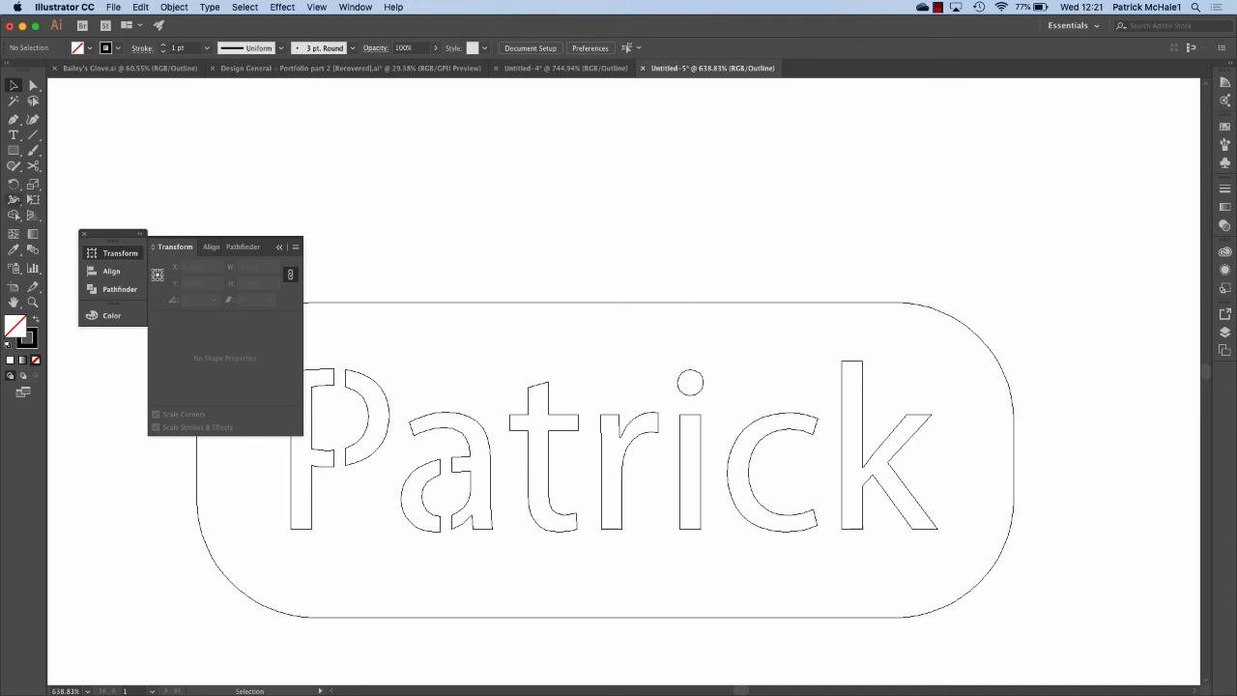
# Draw a hanging-hole ellipse right of the k and size it to 5 × 5 mm.
pyautogui.click(13, 149)
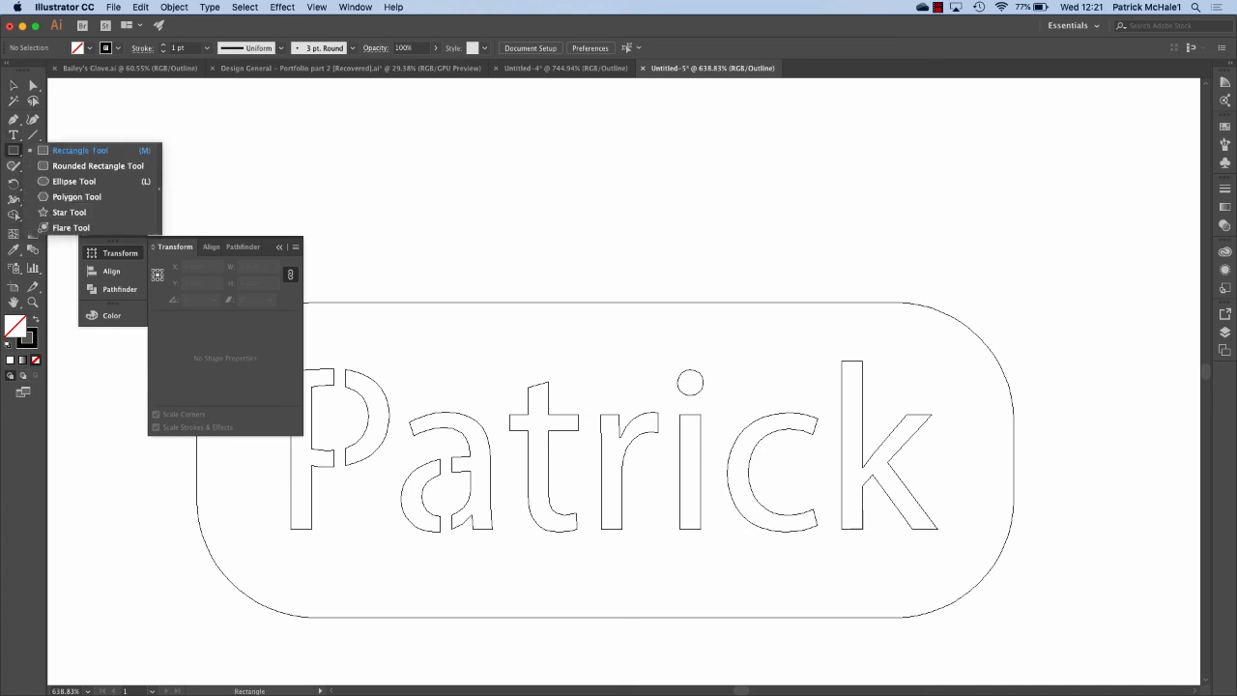
pyautogui.click(96, 181)
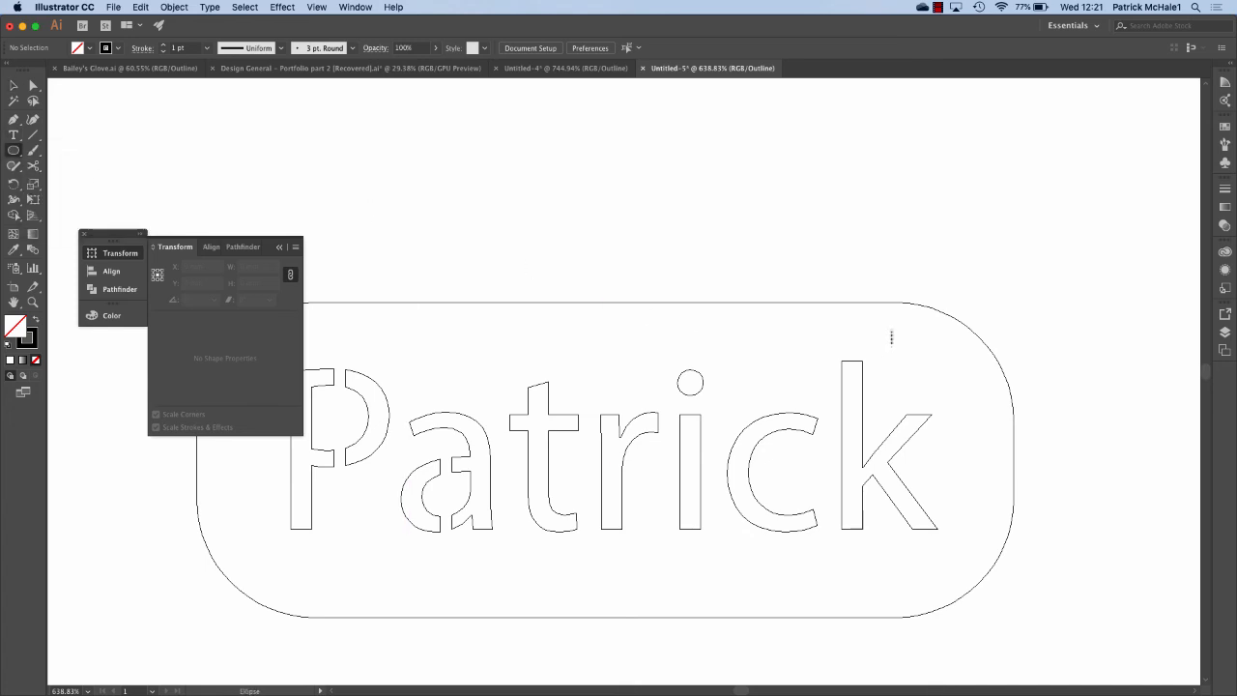
pyautogui.moveTo(900, 333); pyautogui.dragTo(943, 386)
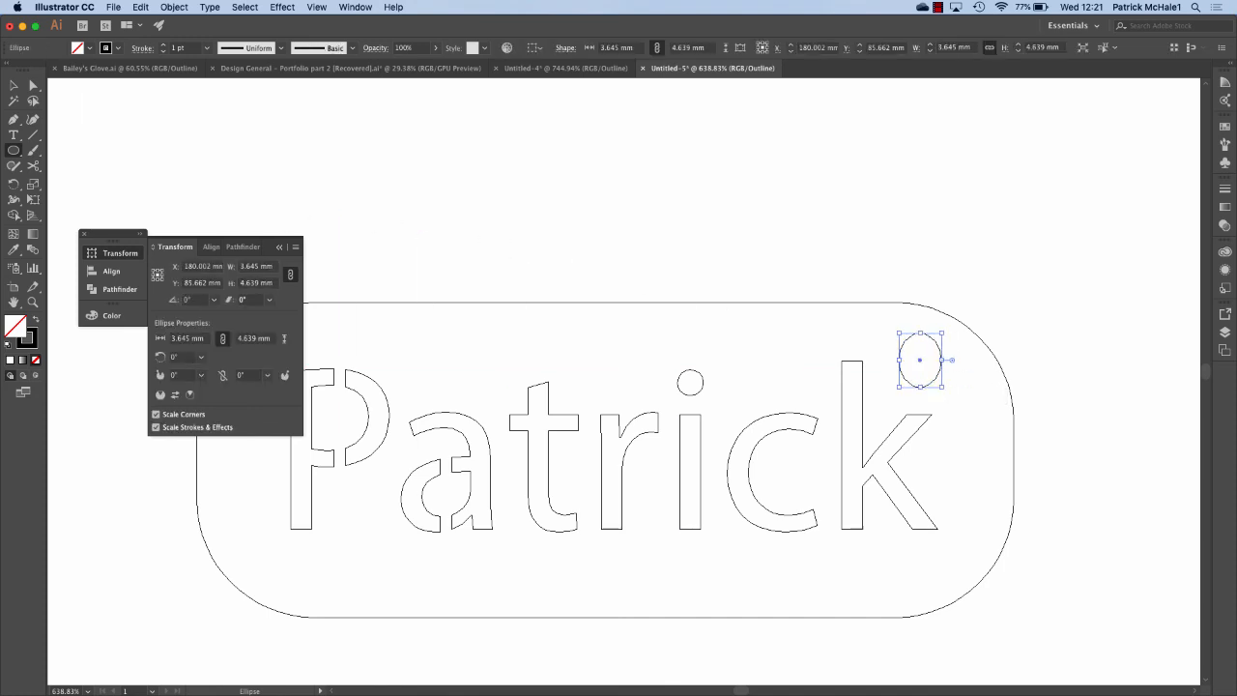
pyautogui.click(256, 266)
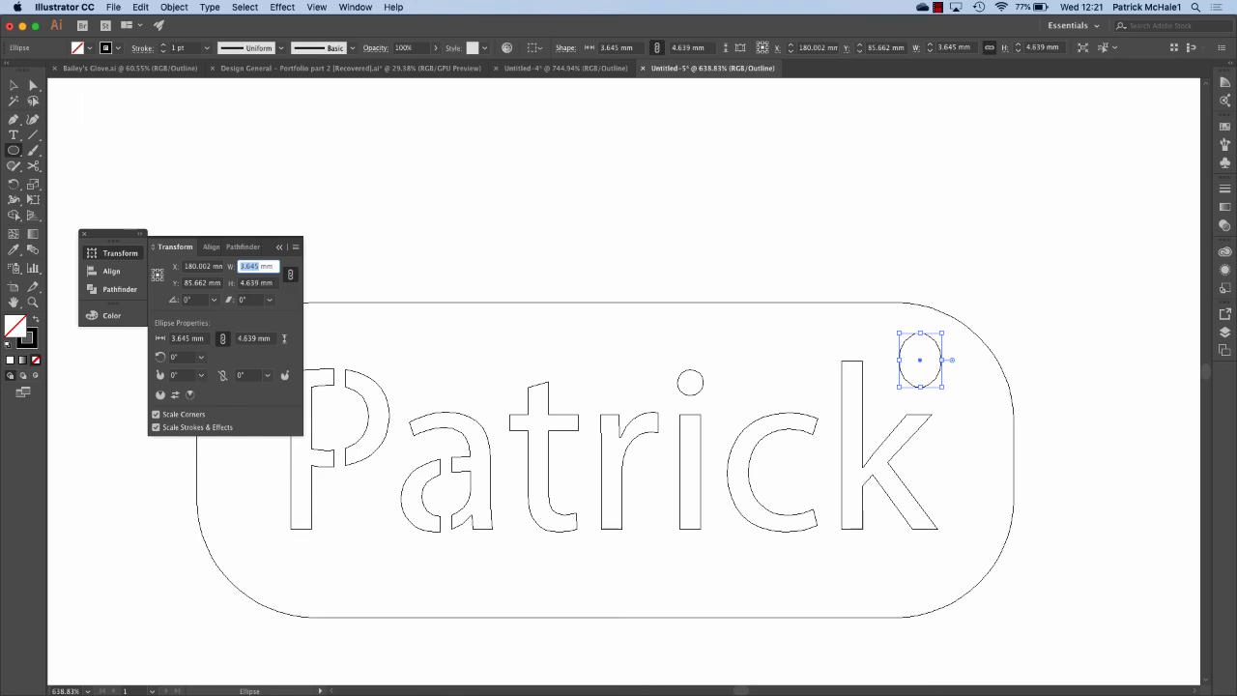
pyautogui.write('5')
pyautogui.press('Tab')
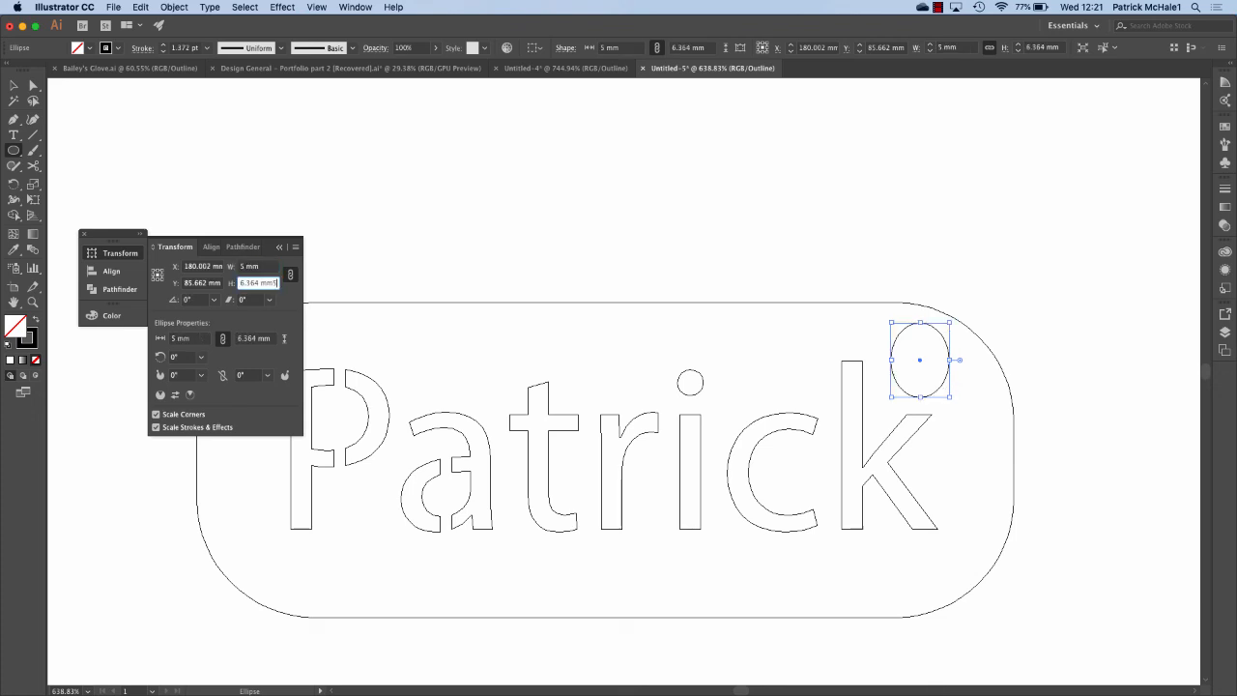
pyautogui.click(290, 274)
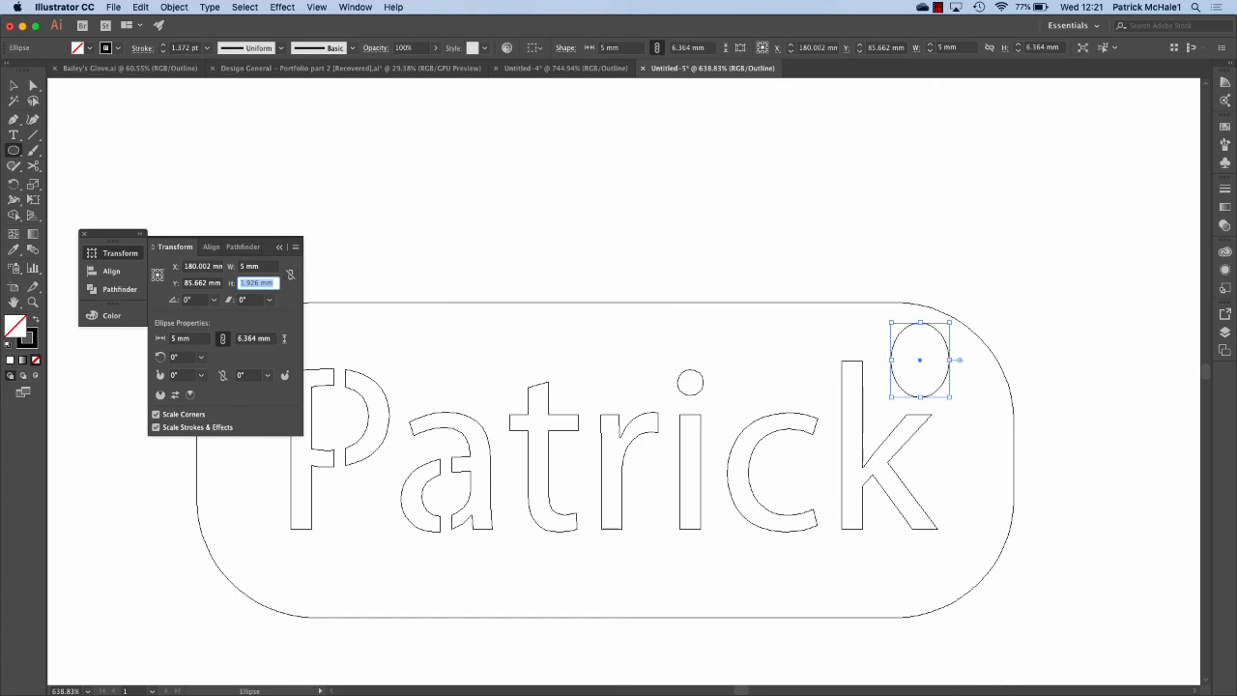
pyautogui.write('5')
pyautogui.press('Return')
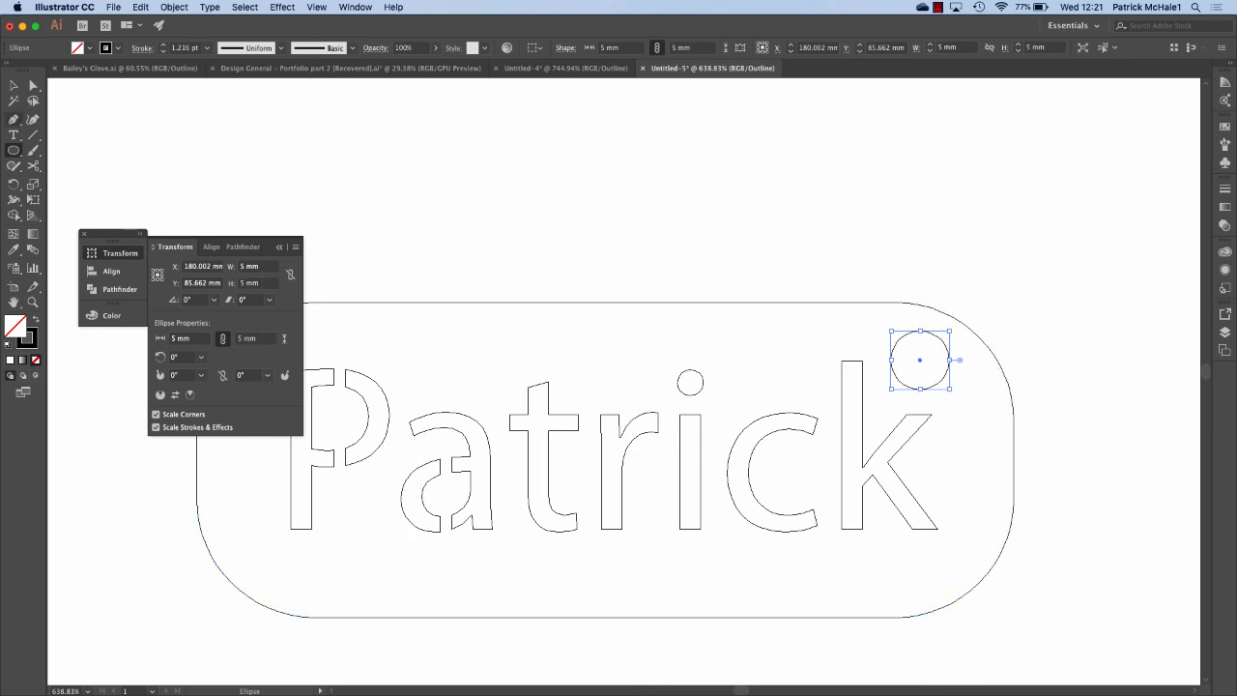
# Reselect the circle with the Selection tool and nudge it slightly right.
pyautogui.click(13, 85)
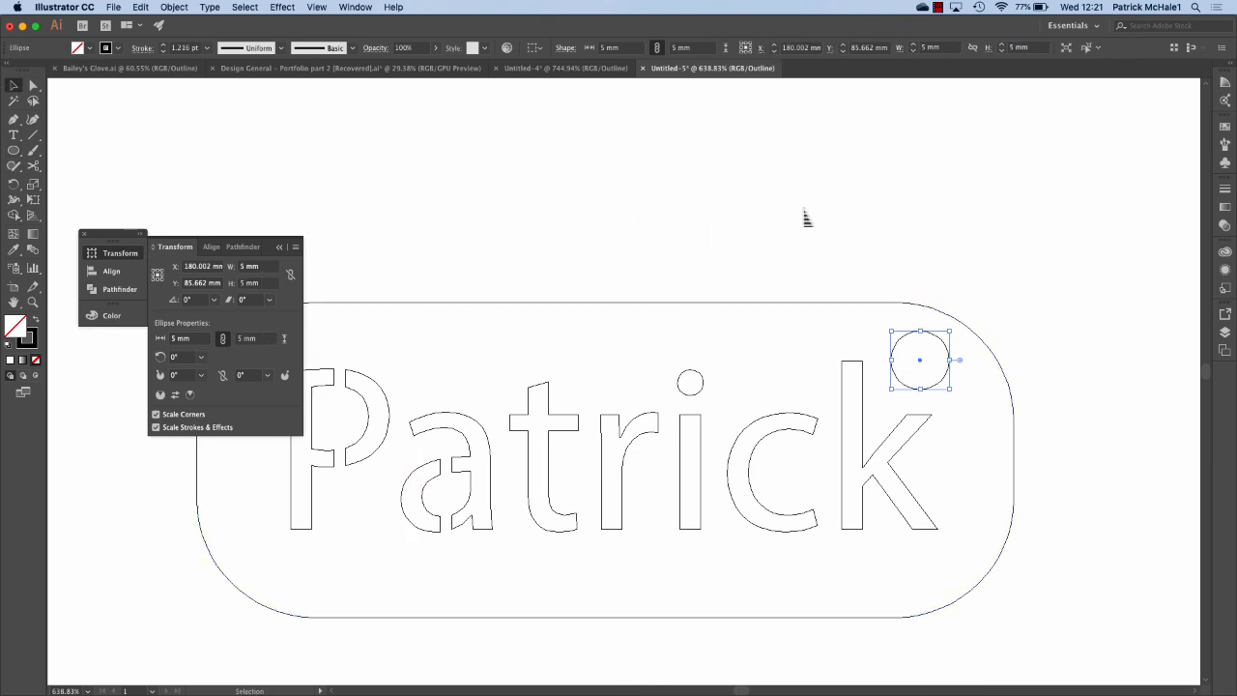
pyautogui.click(809, 216)
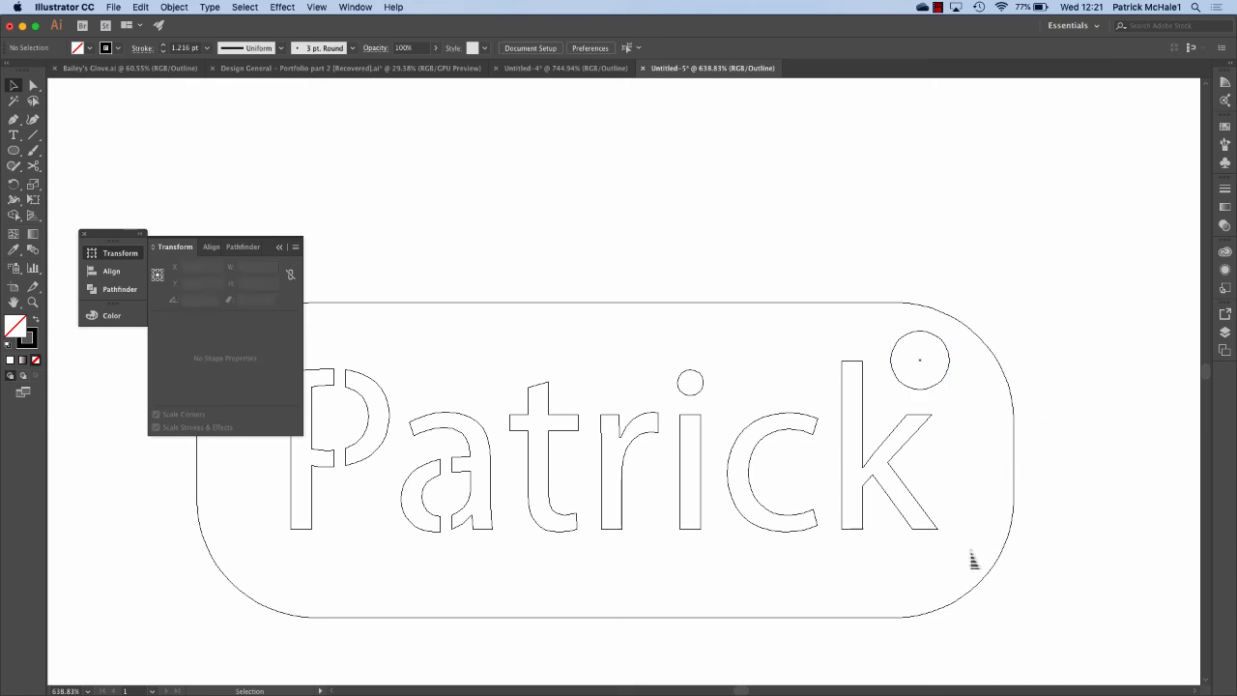
pyautogui.click(940, 390)
pyautogui.press('Right')
pyautogui.press('Right')
pyautogui.press('Right')
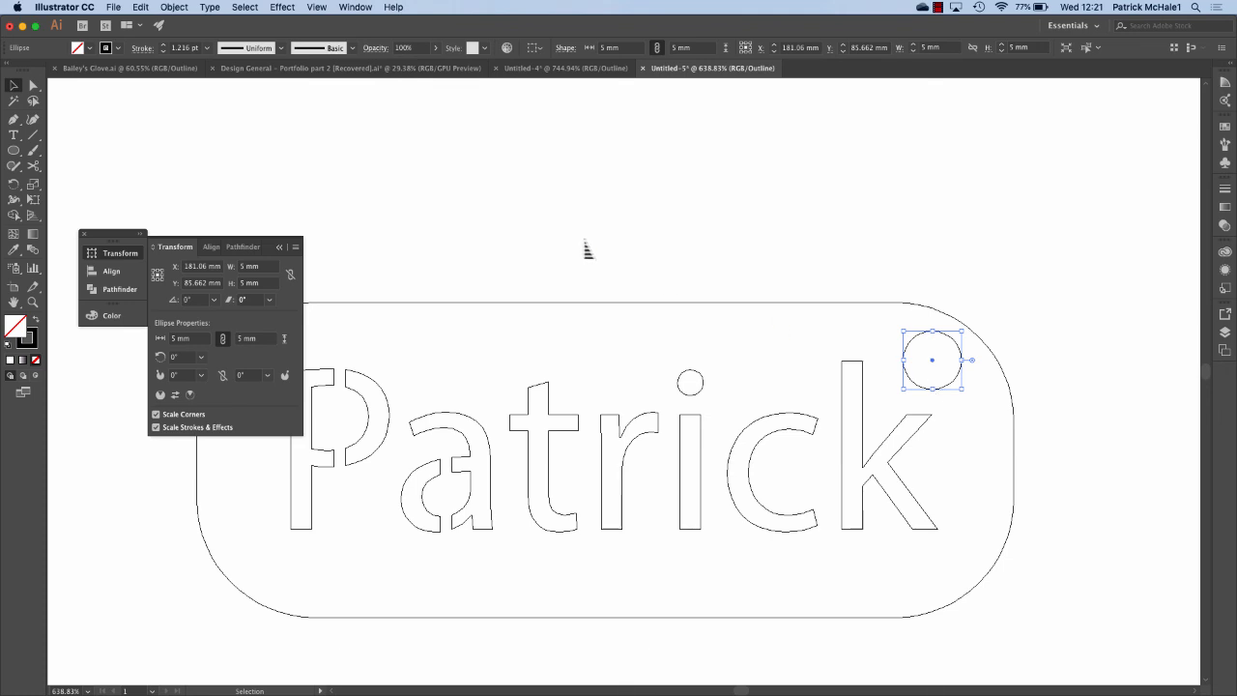
# Resize the hanging-hole circle to 4 × 4 mm.
pyautogui.click(261, 267)
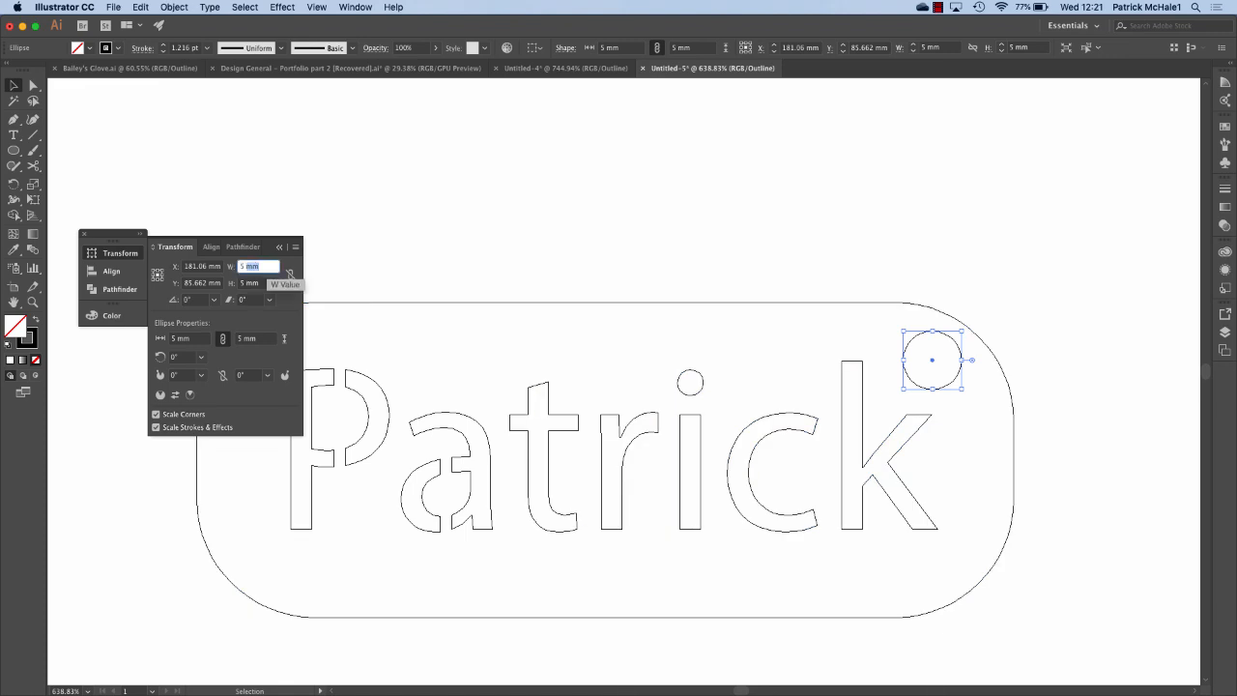
pyautogui.write('4')
pyautogui.press('Tab')
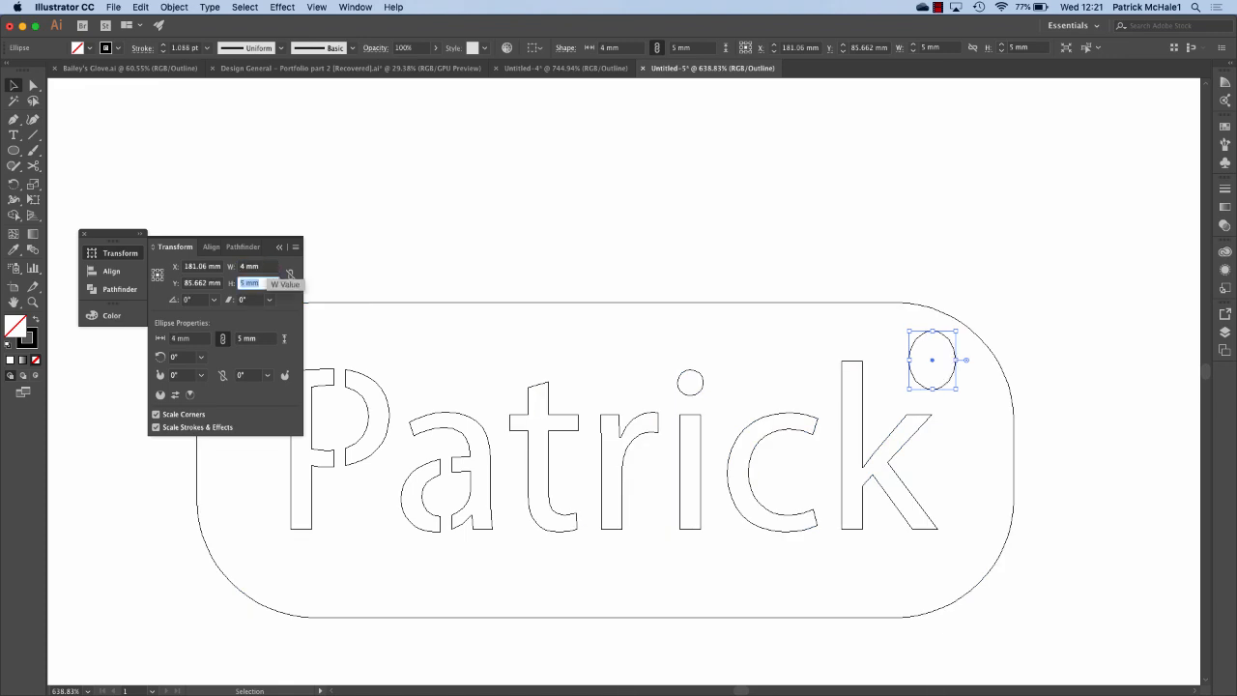
pyautogui.write('4')
pyautogui.press('Tab')
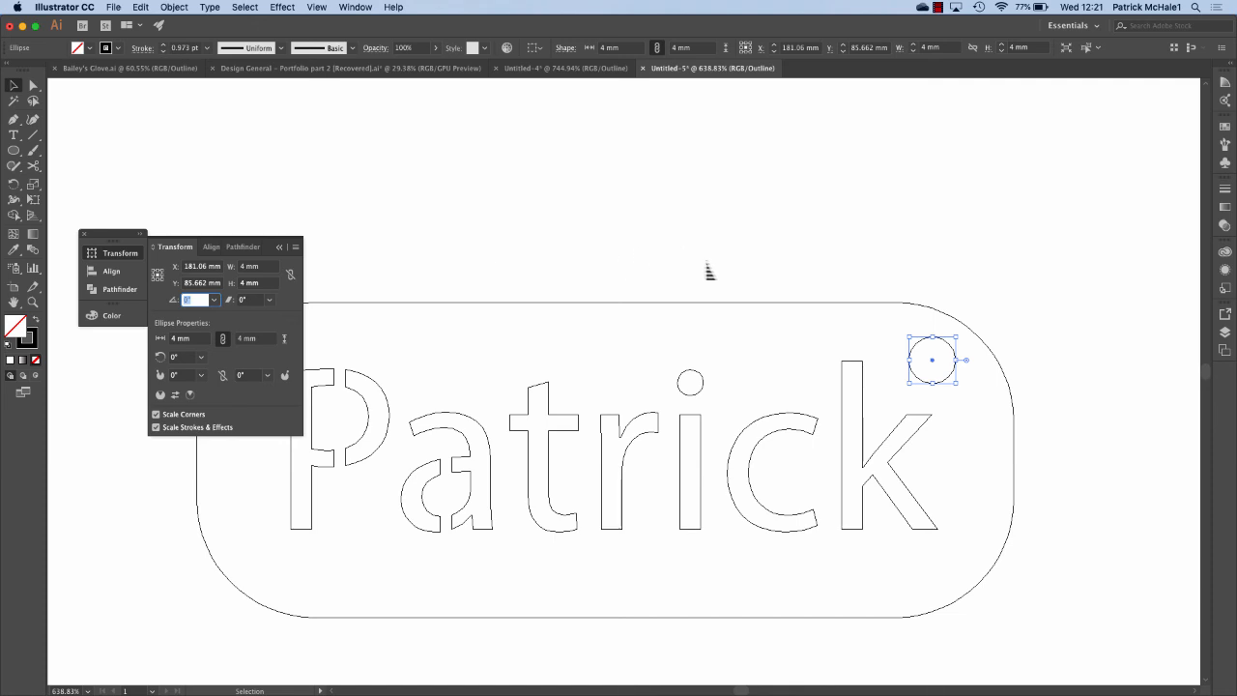
pyautogui.scroll(-2, 708, 271)
pyautogui.hscroll(-3, 708, 270)
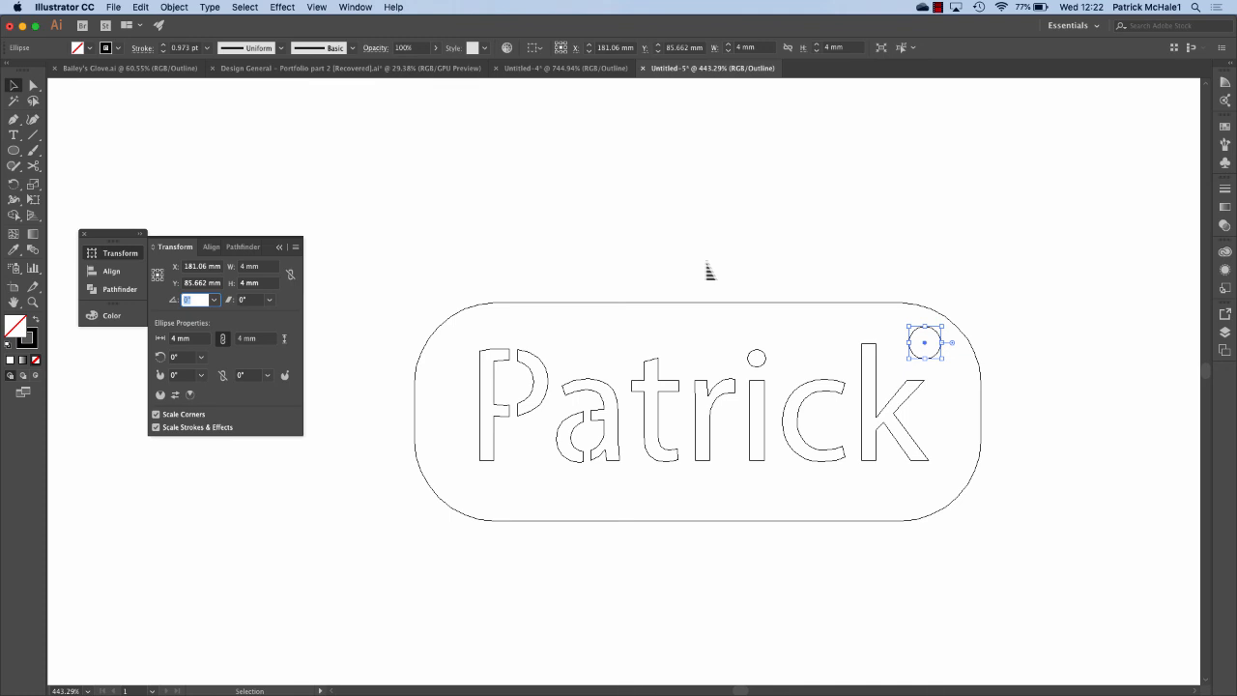
pyautogui.click(708, 270)
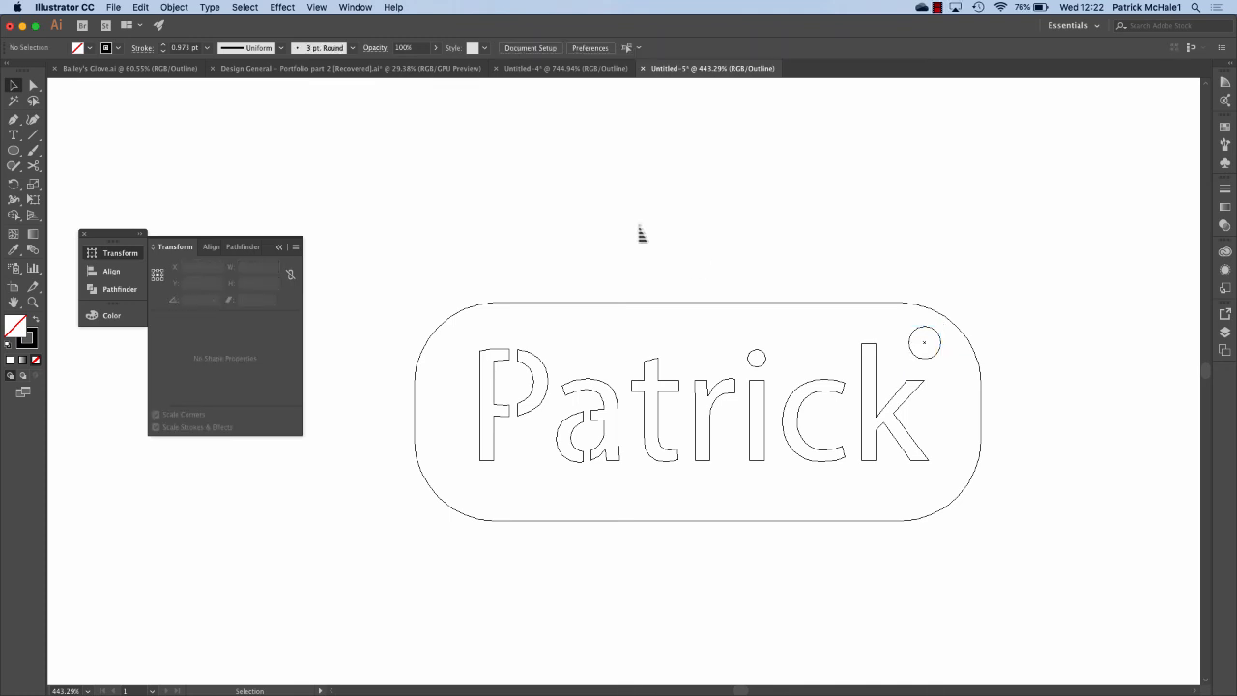
pyautogui.scroll(-3, 640, 234)
pyautogui.scroll(-5, 641, 233)
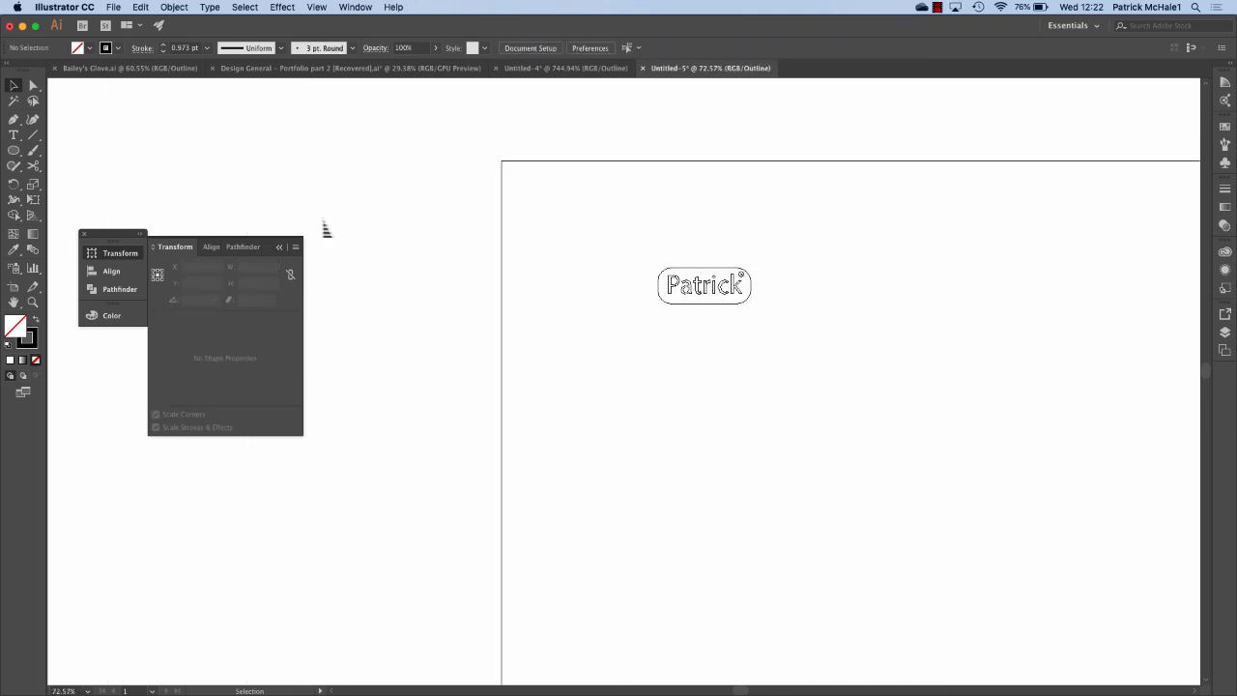
# Draw a stray polygon beside the artboard, then undo it.
pyautogui.click(14, 150)
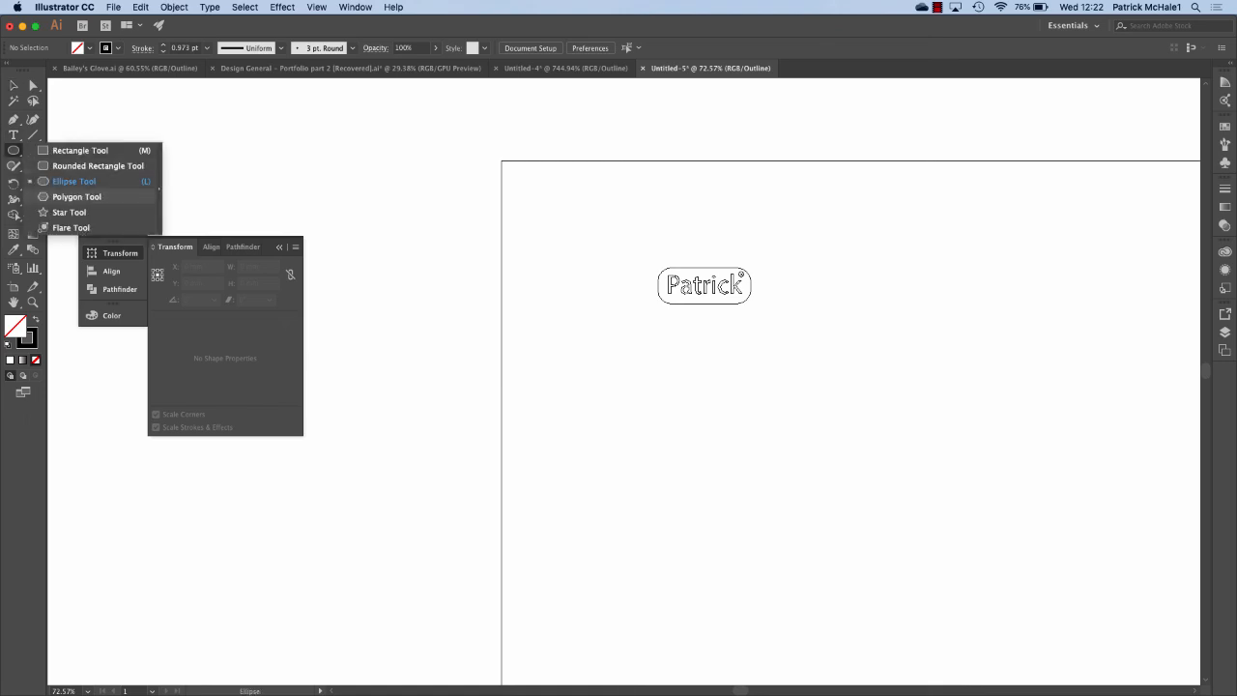
pyautogui.click(76, 196)
pyautogui.moveTo(221, 471); pyautogui.dragTo(266, 511)
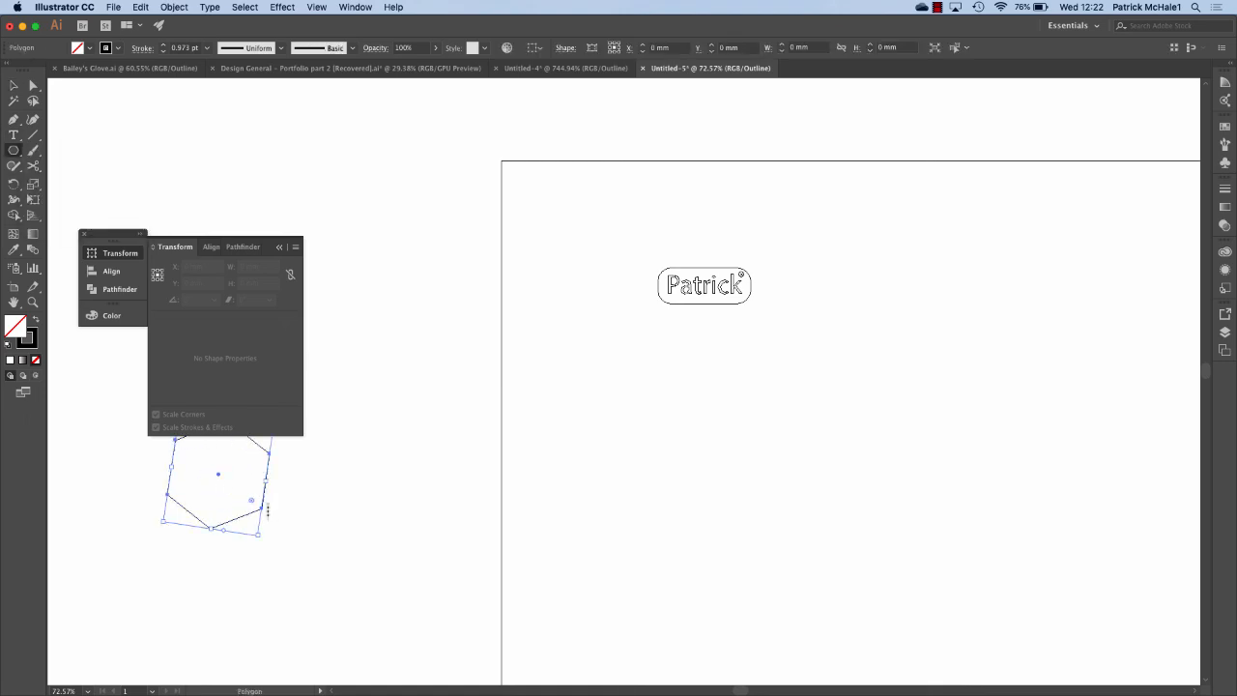
pyautogui.press('super+a')
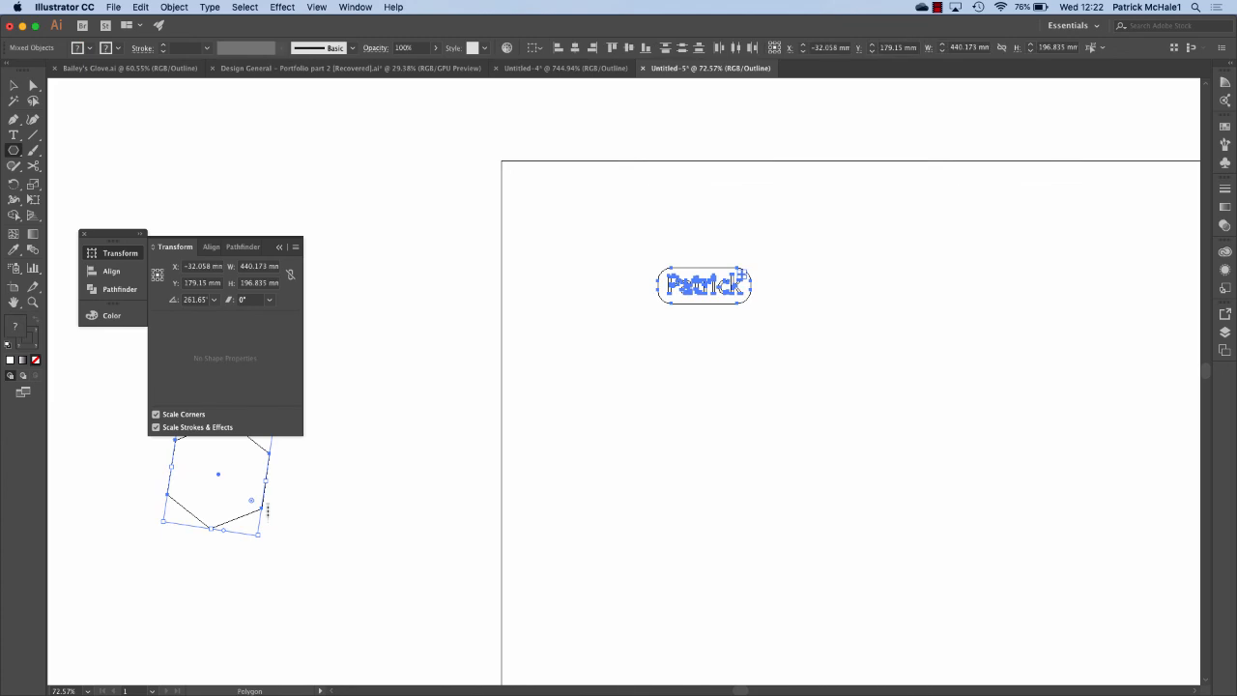
pyautogui.press('super+z')
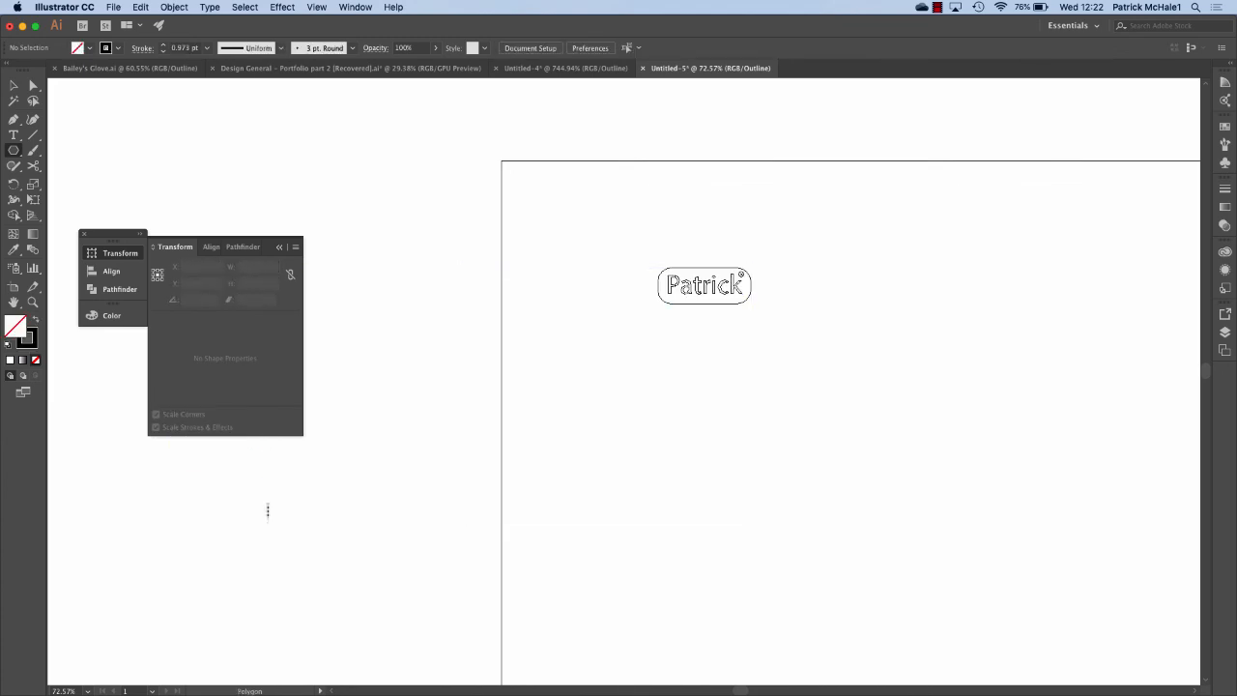
pyautogui.scroll(5, 726, 285)
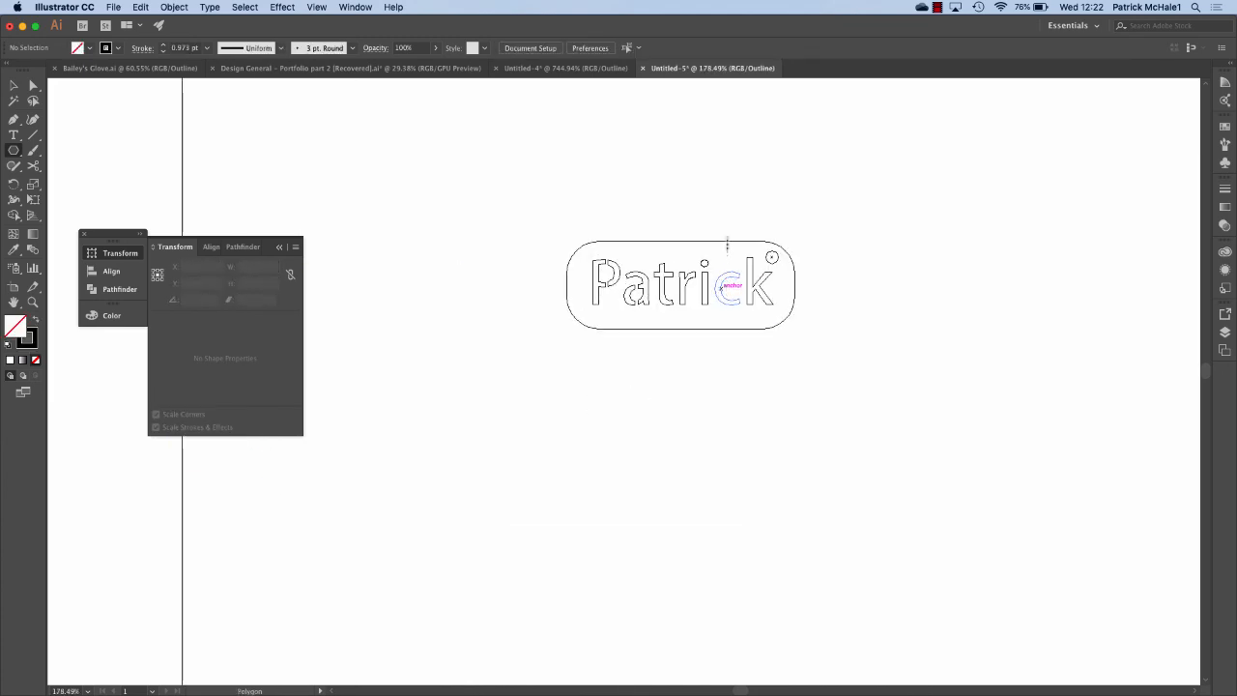
pyautogui.scroll(5, 738, 188)
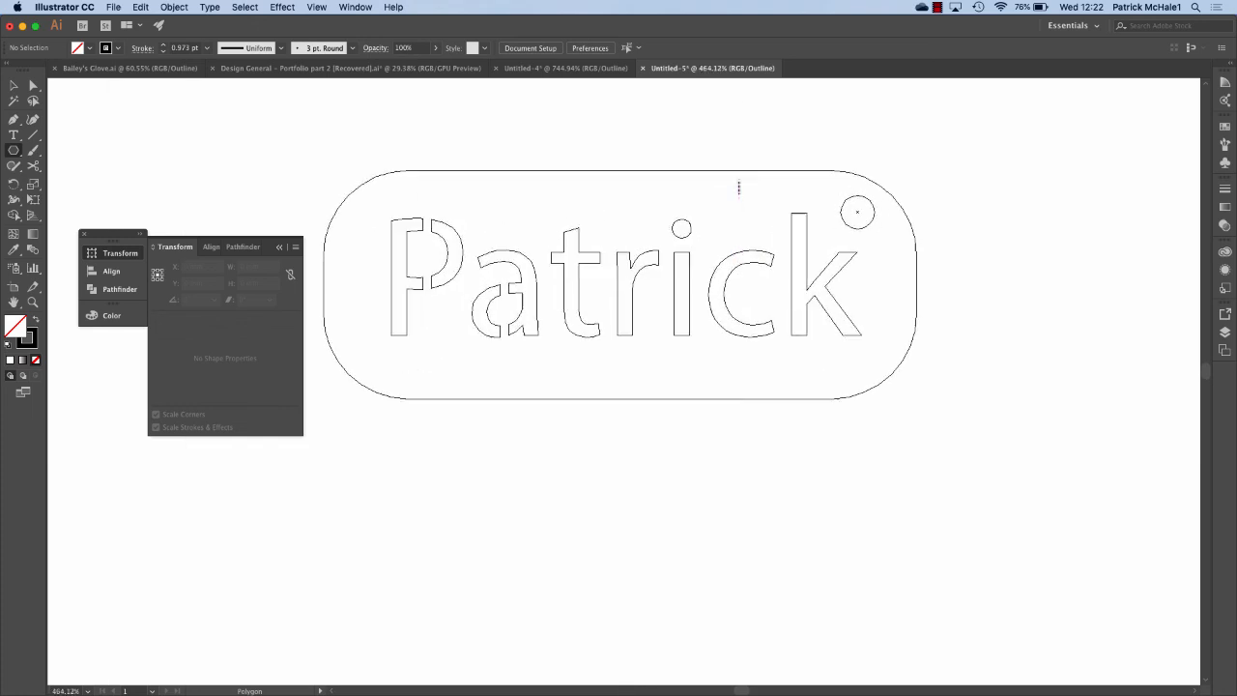
# Export the tag as Untitled-5.dxf (AutoCAD Interchange) into Desktop > 9 Dim. Design.
pyautogui.click(113, 6)
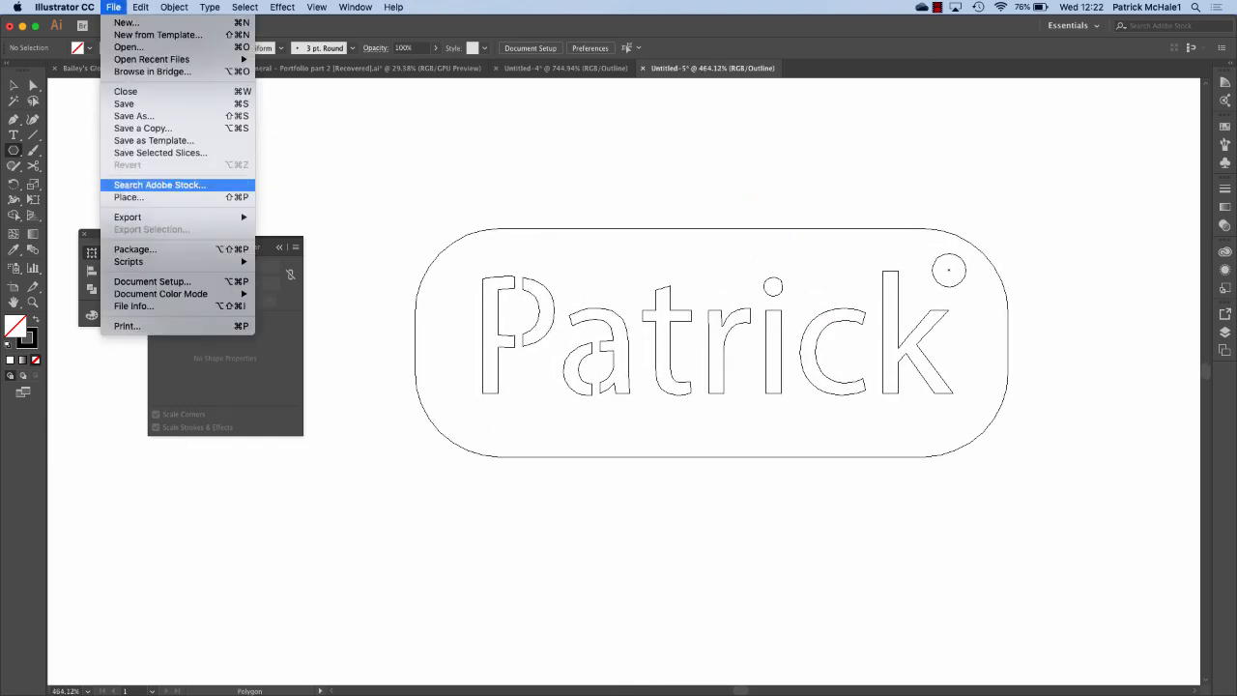
pyautogui.moveTo(145, 216)
pyautogui.click(292, 229)
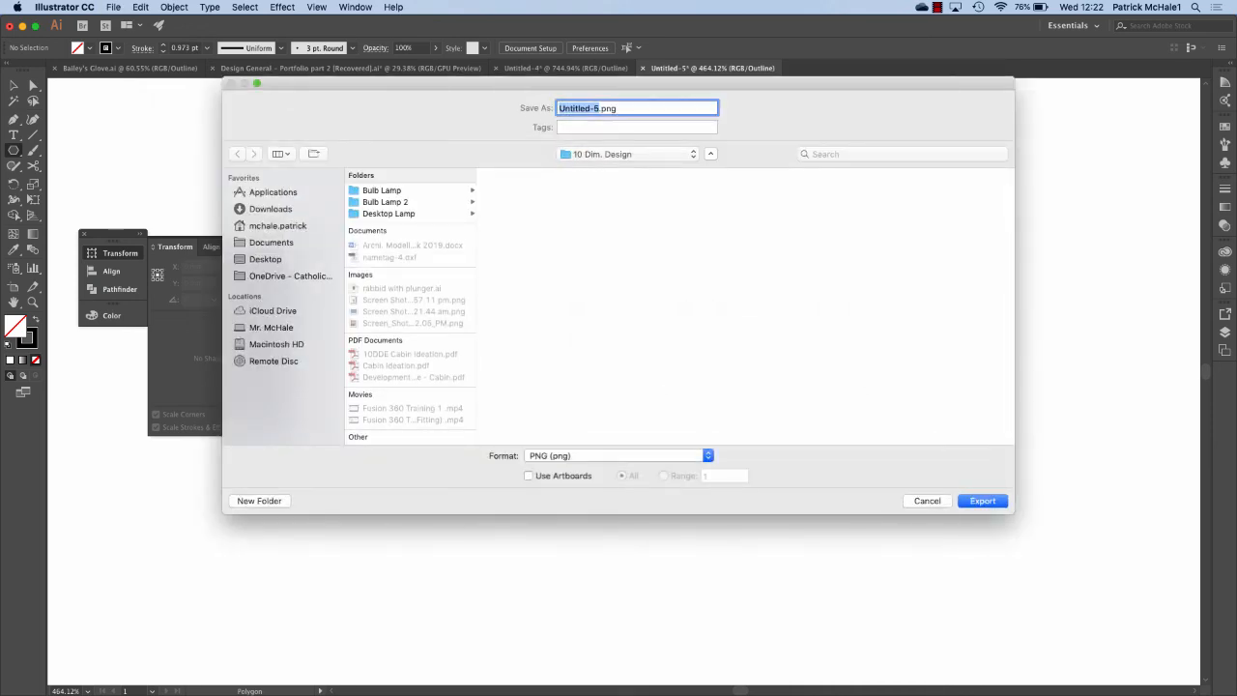
pyautogui.click(618, 455)
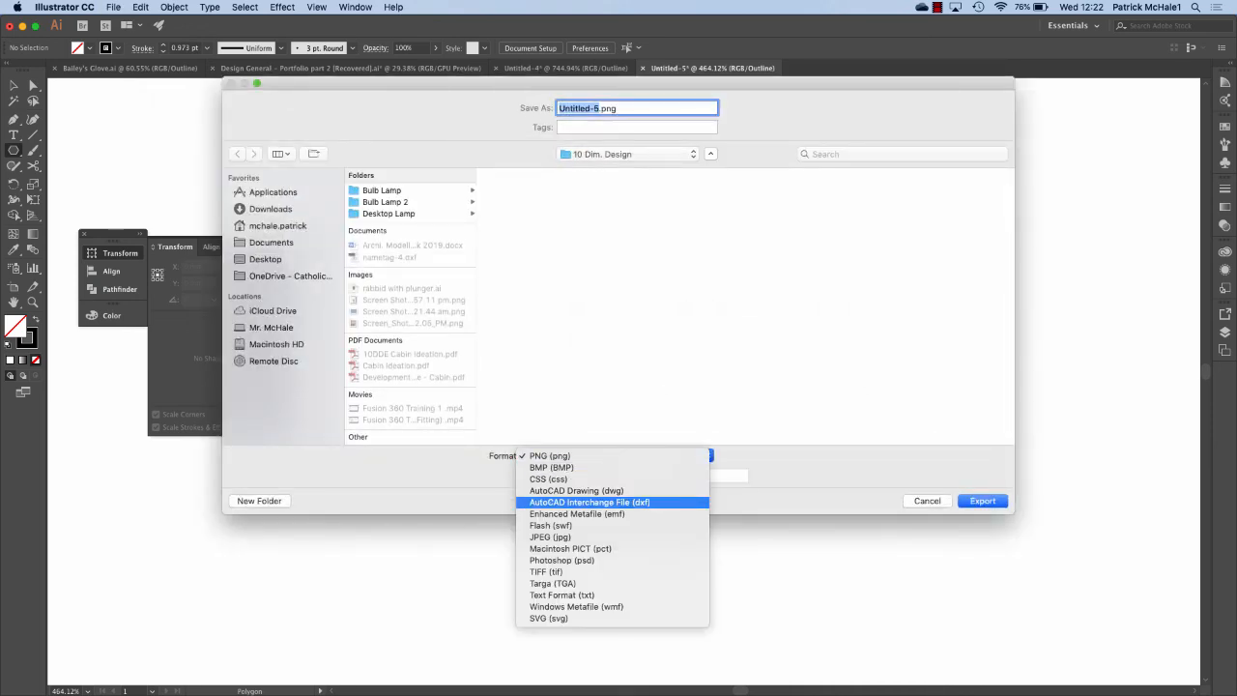
pyautogui.click(599, 501)
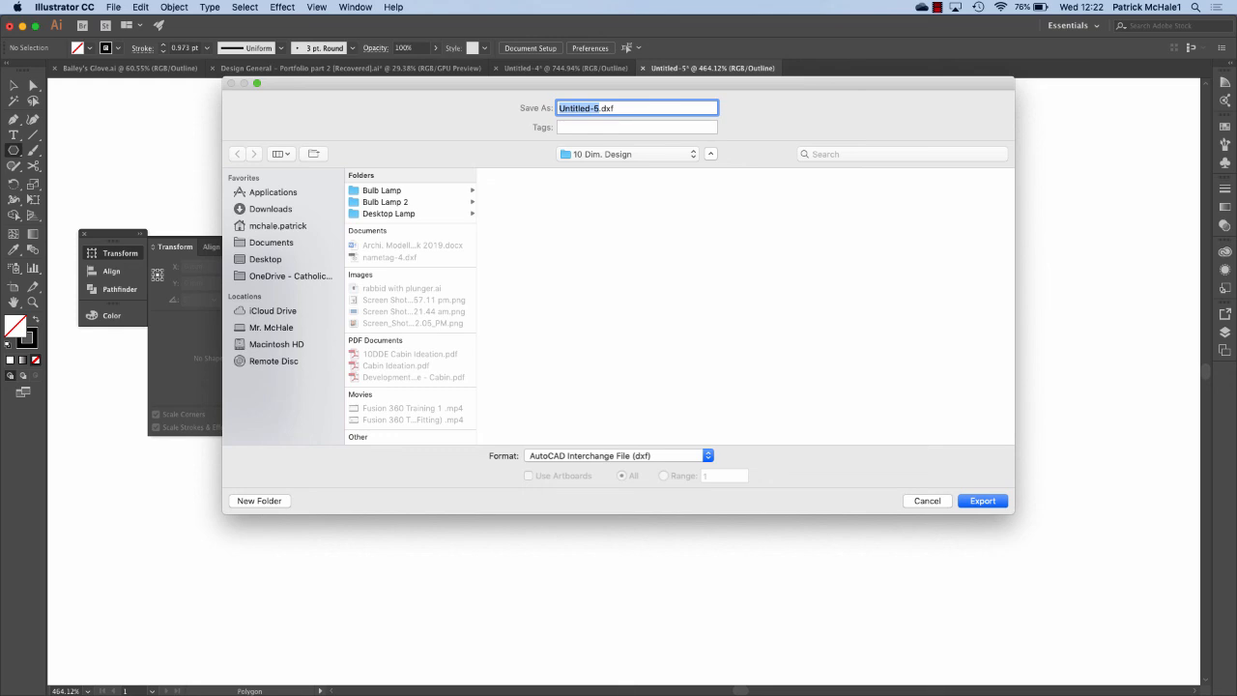
pyautogui.click(266, 259)
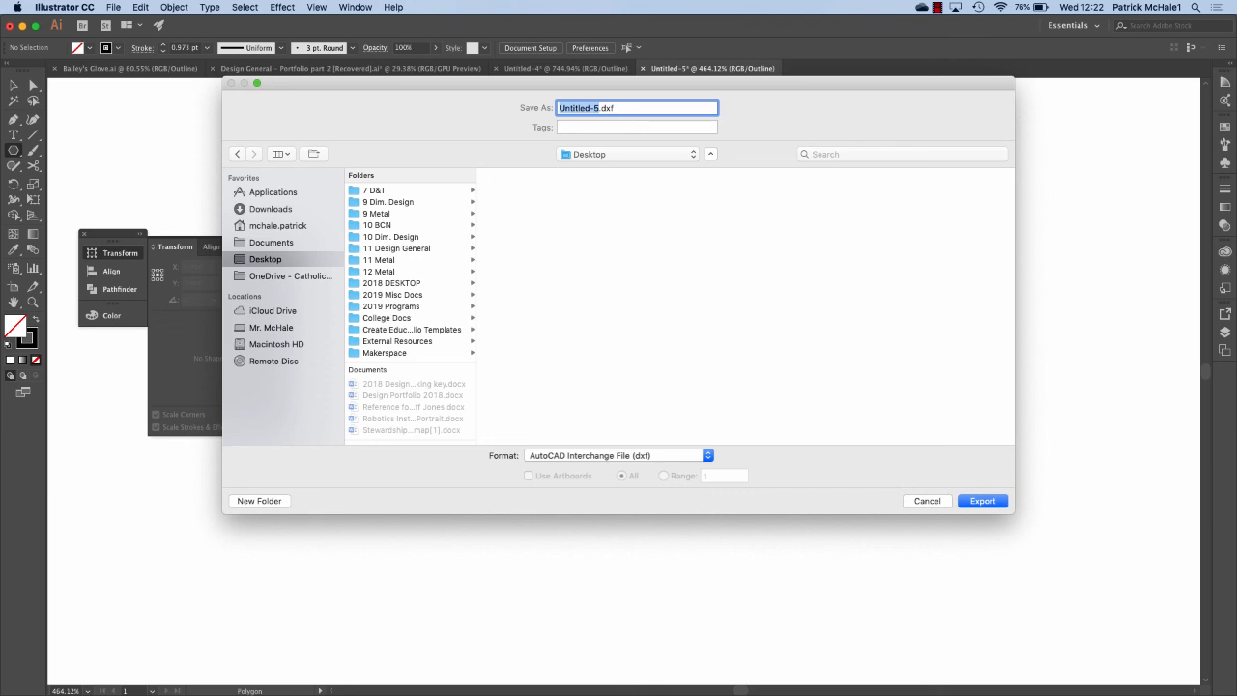
pyautogui.click(389, 202)
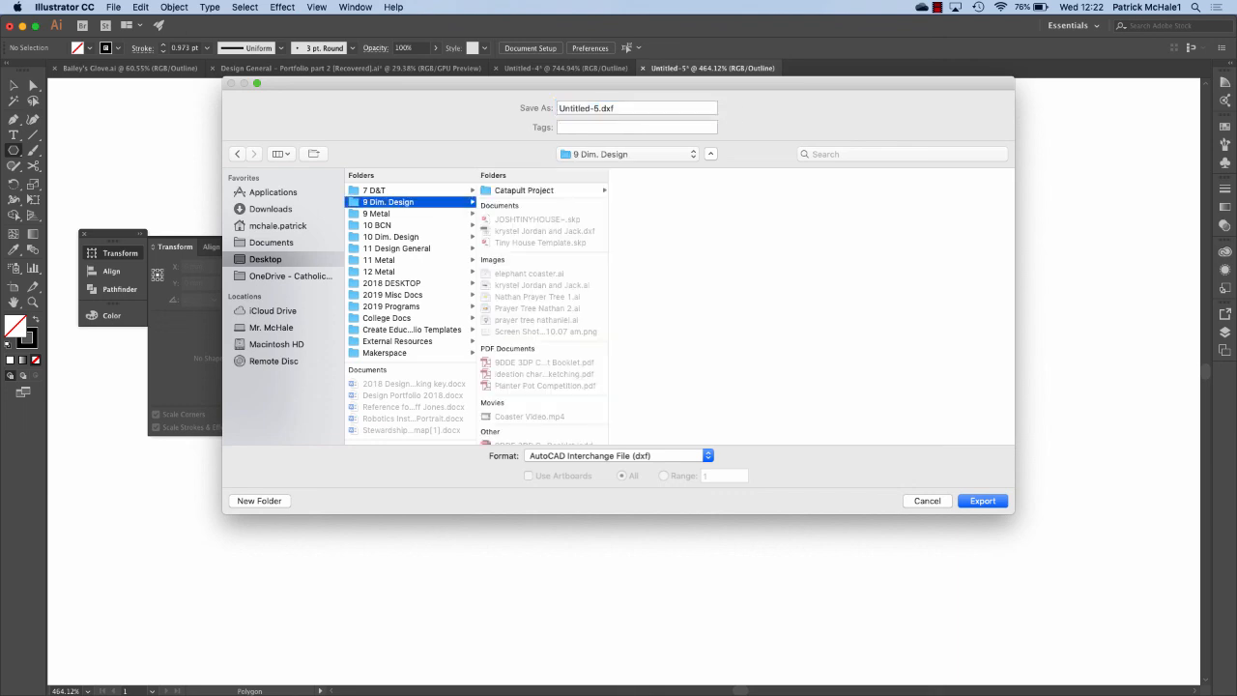
pyautogui.press('Return')
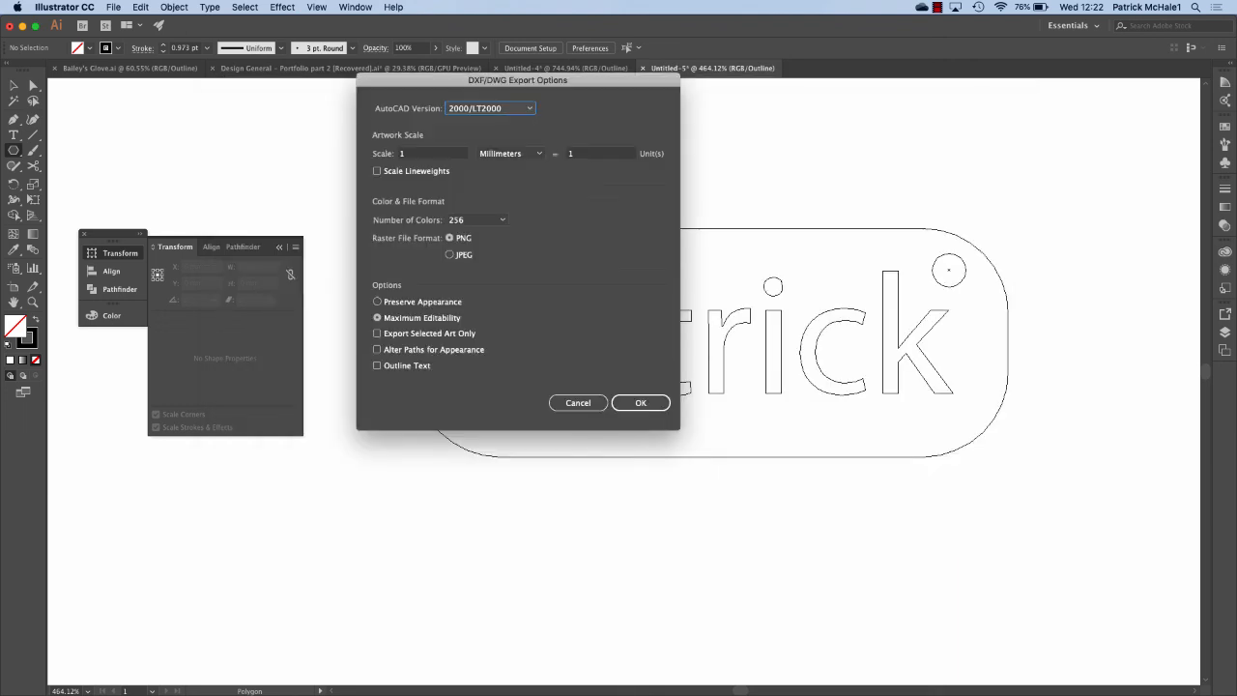
pyautogui.click(650, 404)
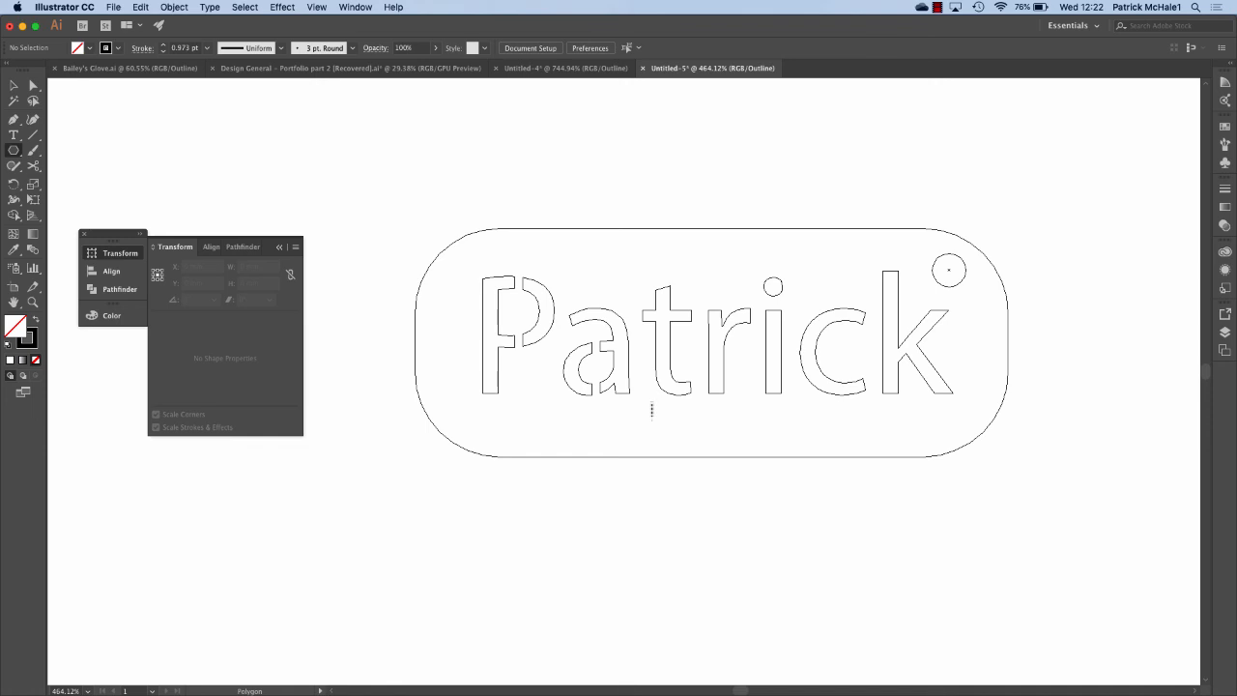
pyautogui.click(937, 6)
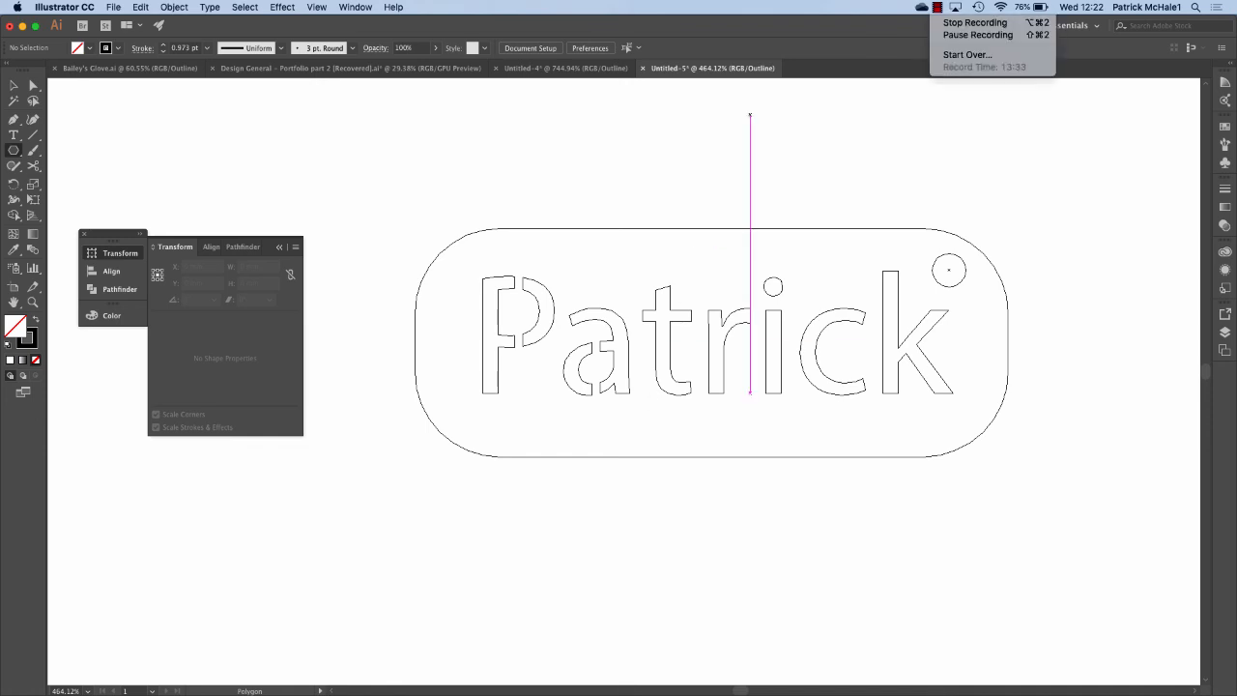